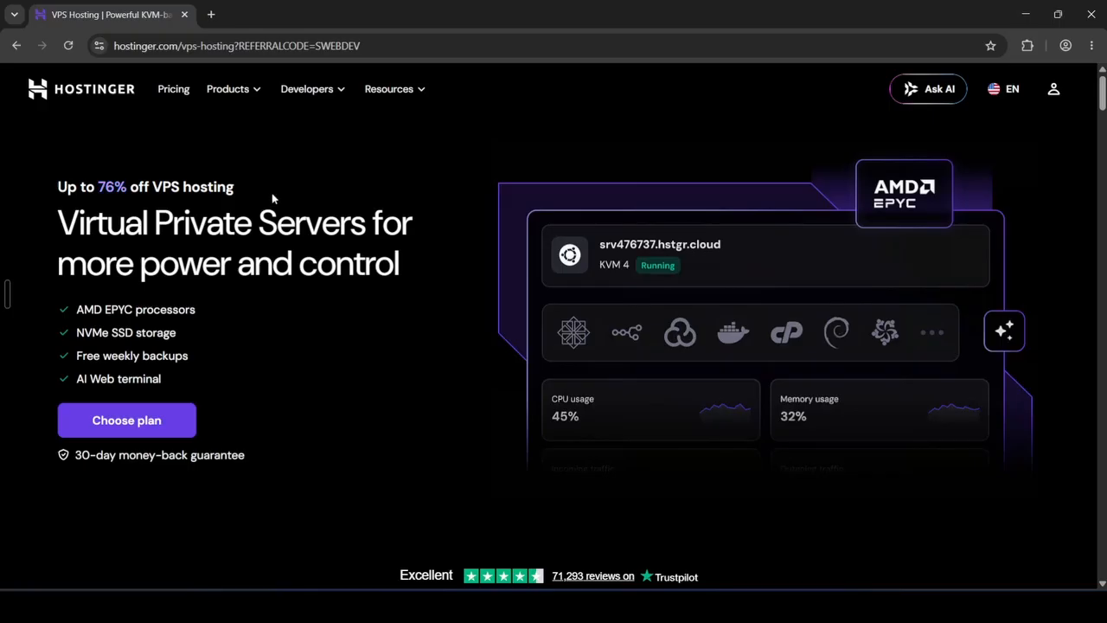
Examine the VPS hosting plans, server locations and the one-click application, OS With Panel and Plain OS templates.
scroll(296, 292, "down", 8)
scroll(296, 291, "up", 1)
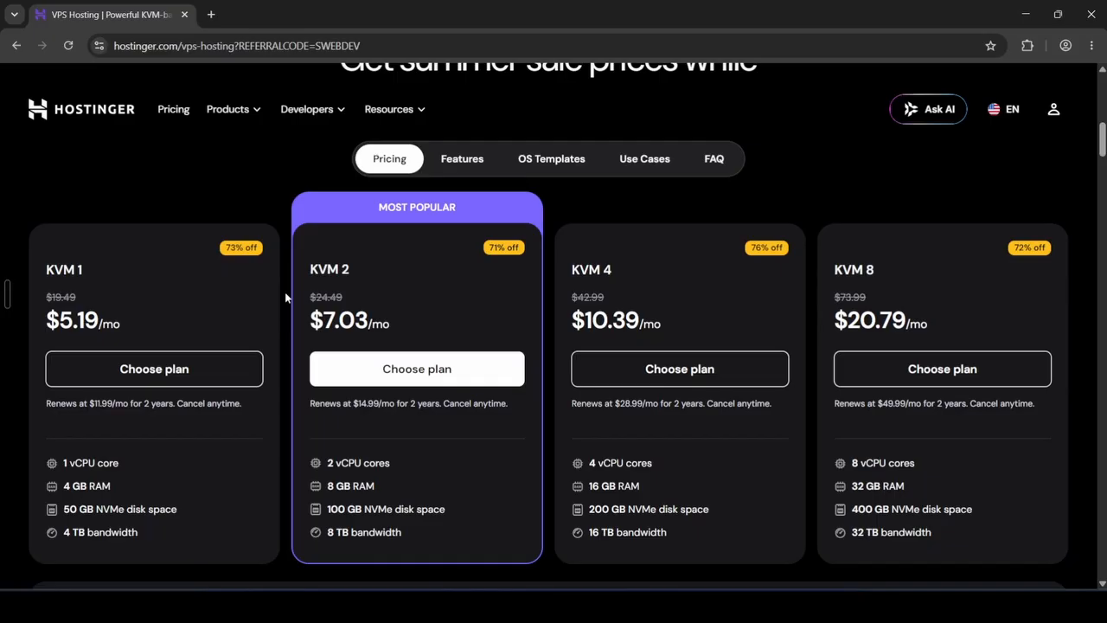
scroll(285, 292, "down", 10)
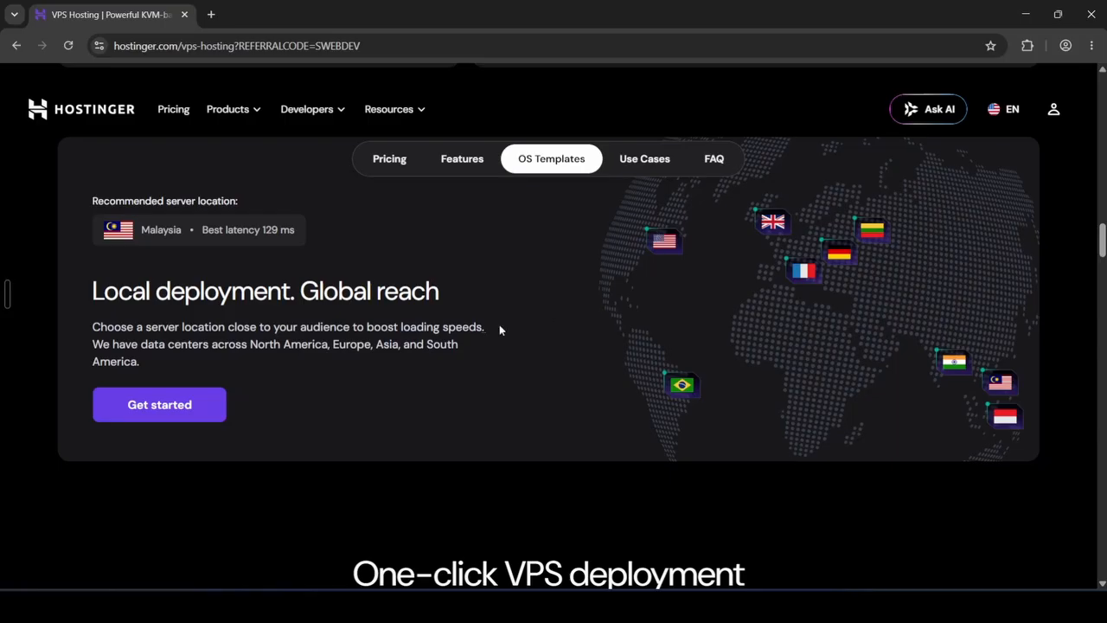
scroll(499, 328, "down", 5)
scroll(408, 383, "down", 3)
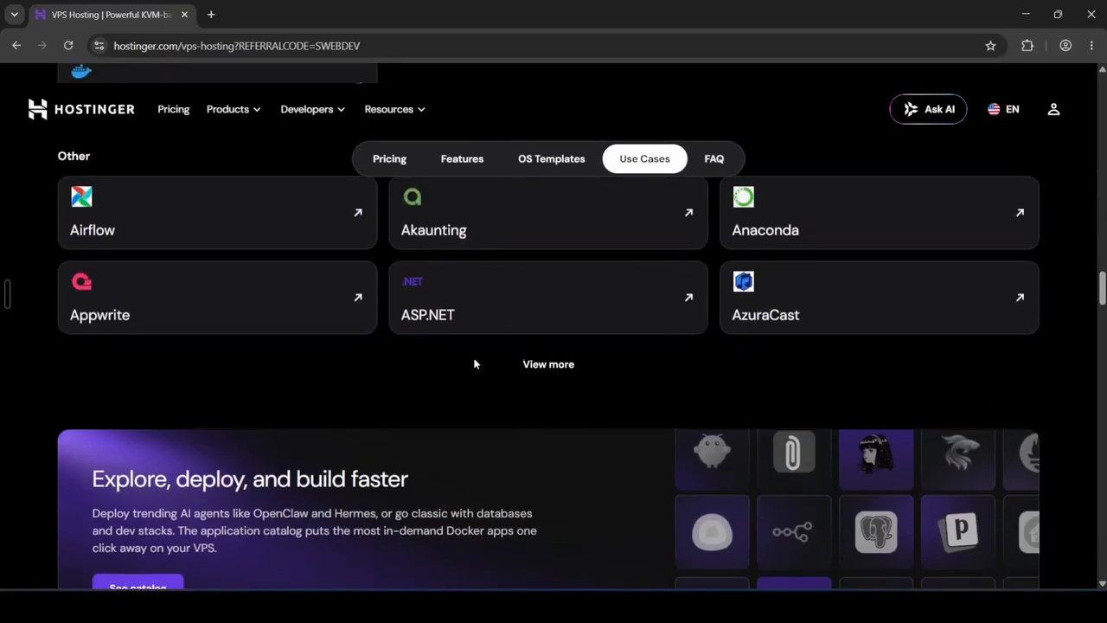
scroll(474, 364, "up", 4)
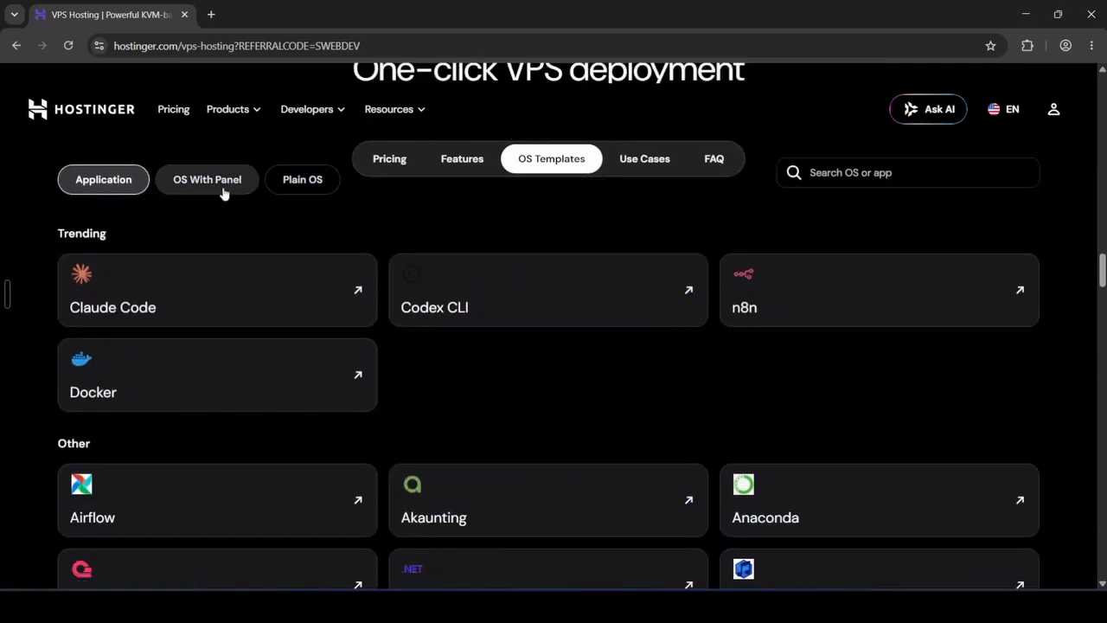
left_click(223, 192)
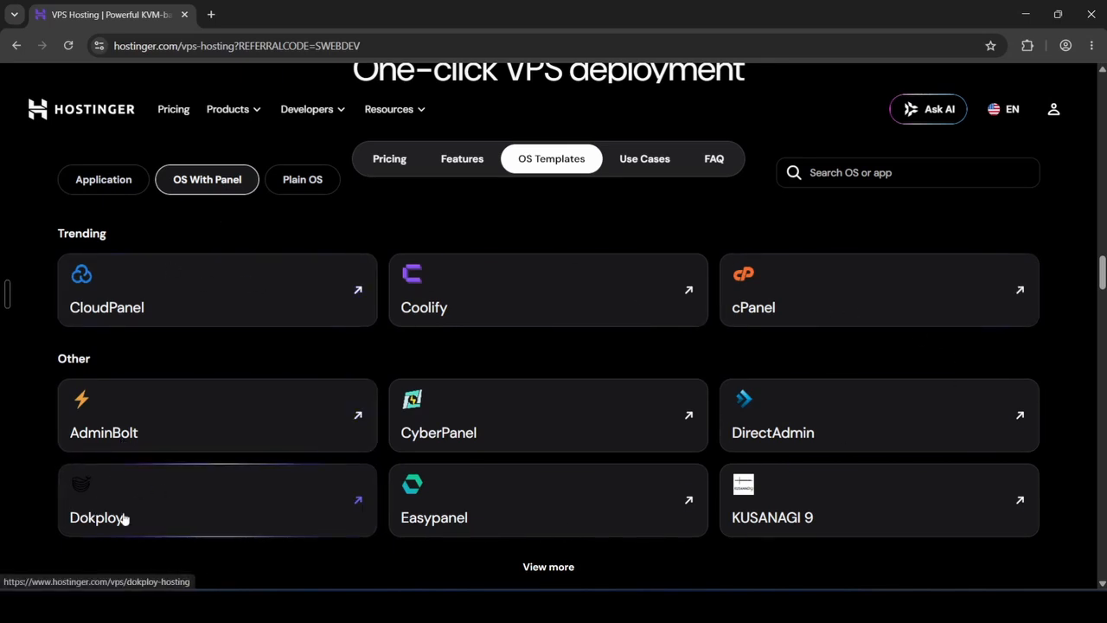
left_click(321, 190)
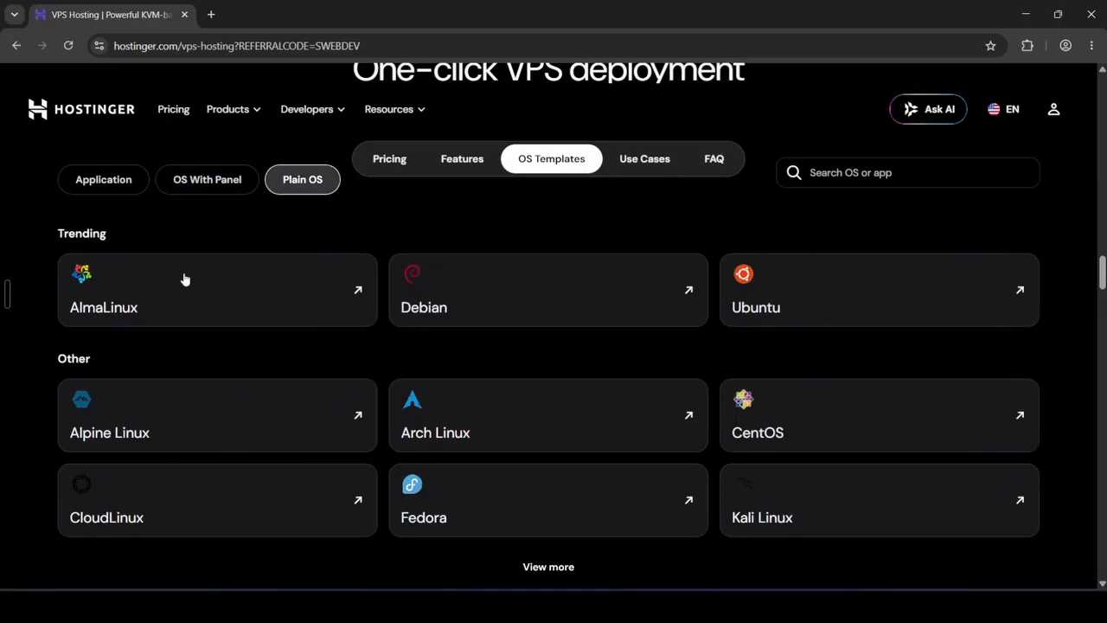
left_click(199, 183)
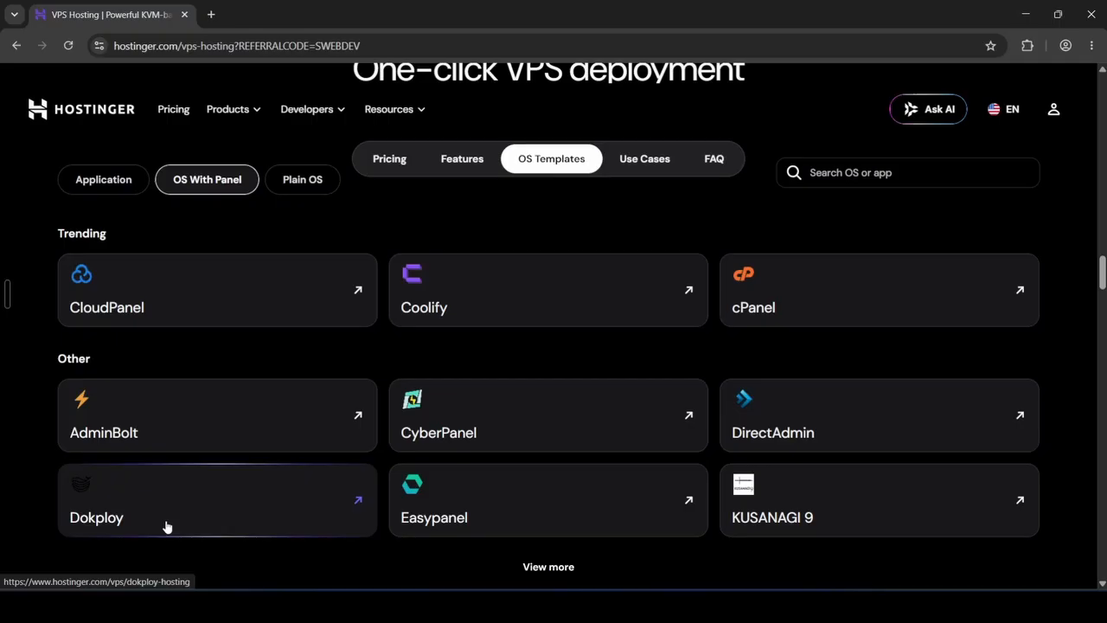
Choose the KVM 1 plan from the VPS pricing and check the referral discount in the cart's order summary.
left_click(389, 159)
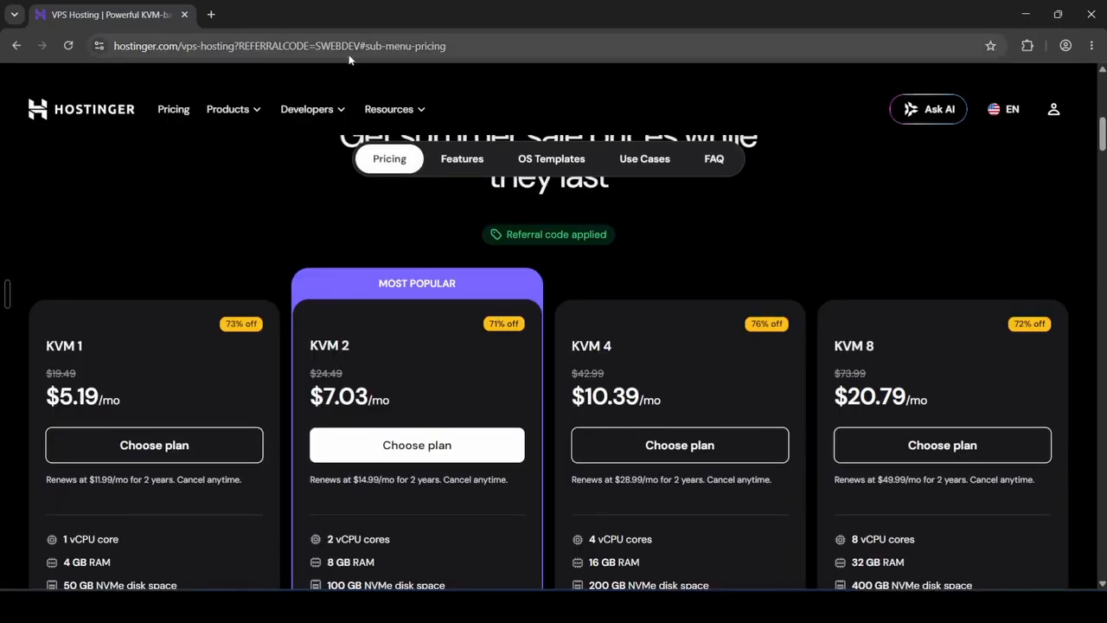
left_click(210, 448)
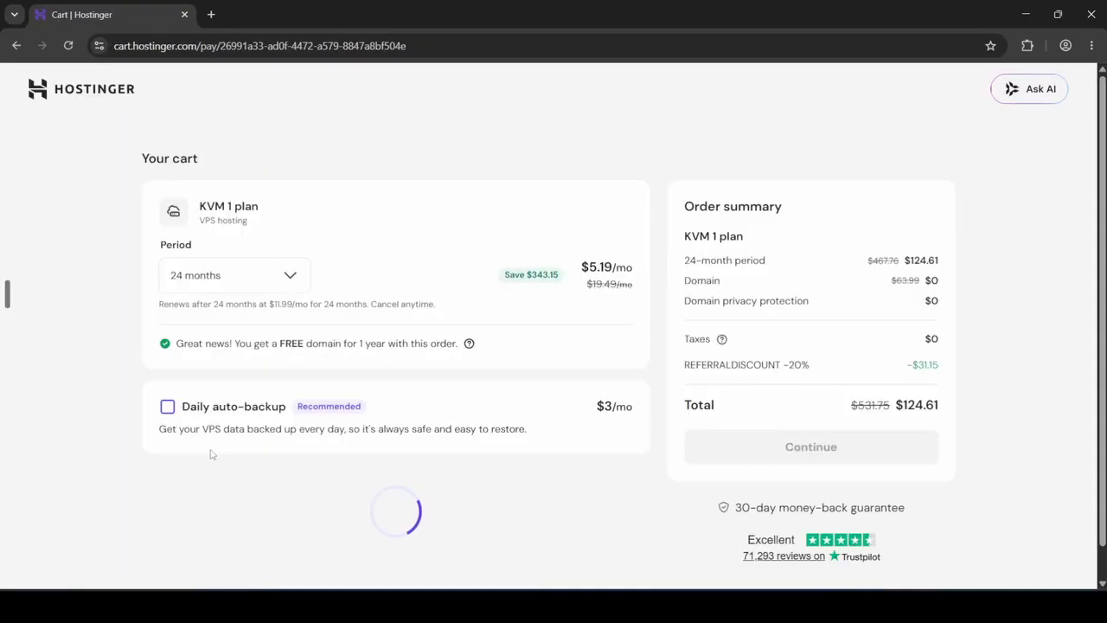
left_click_drag(910, 364, 941, 371)
left_click(892, 374)
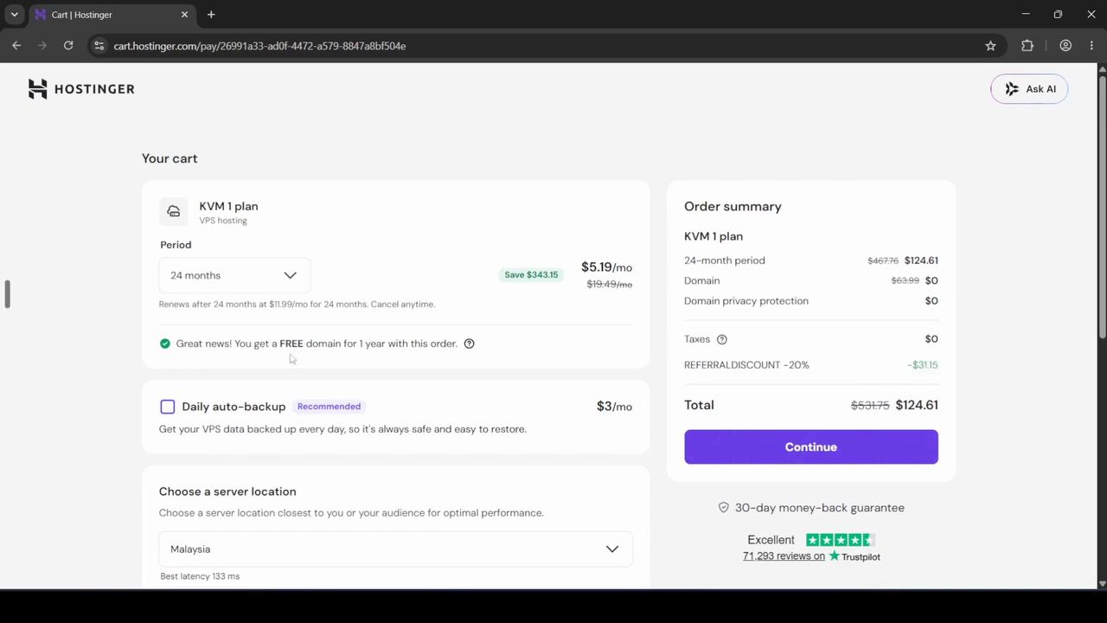
Set the KVM 1 plan's period to 12 months and check its referral discount in the order summary.
left_click(240, 281)
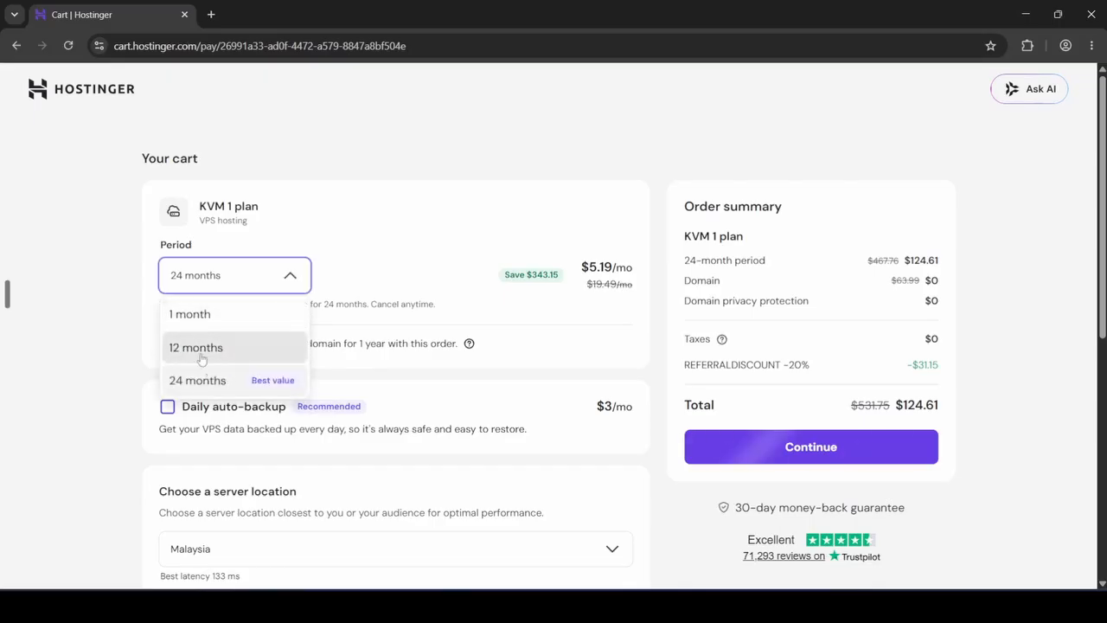
left_click(207, 352)
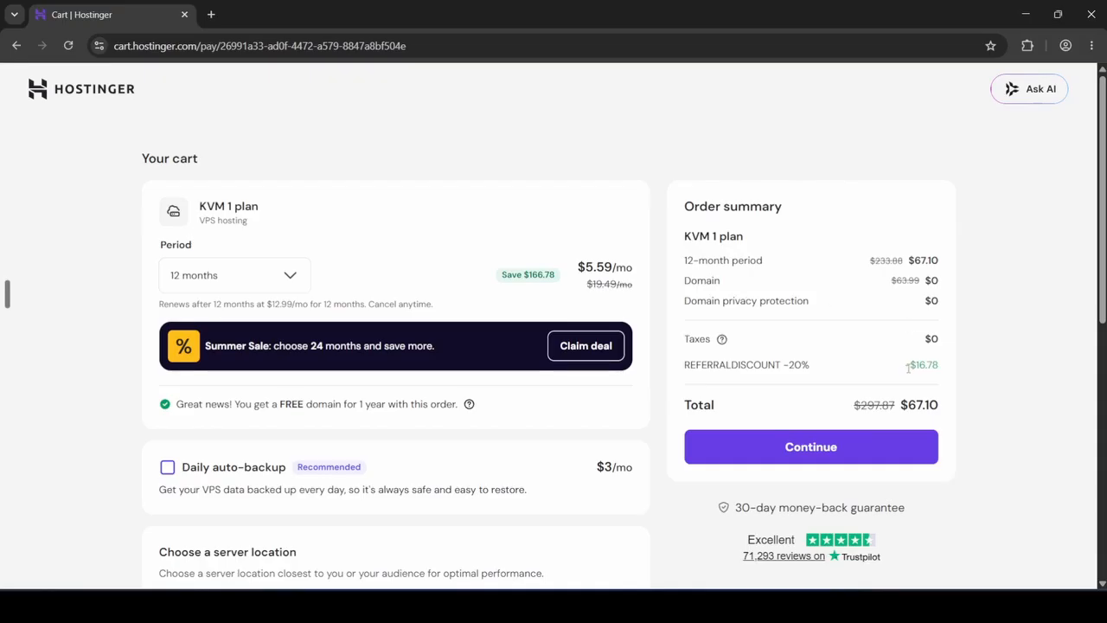
left_click_drag(904, 371, 971, 370)
left_click(973, 370)
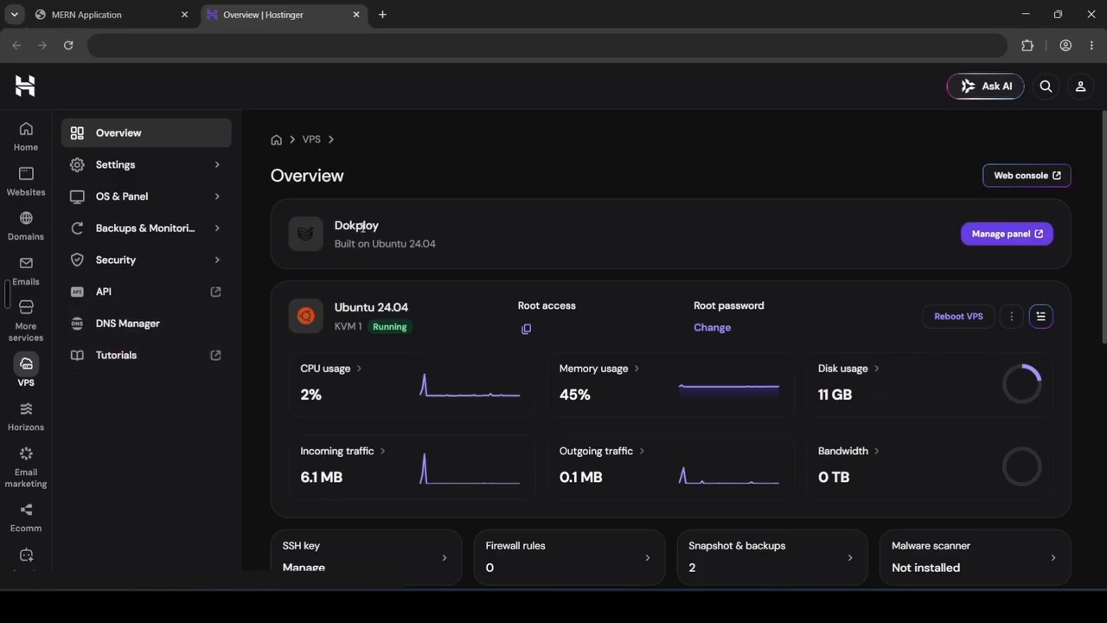
View the VPS's current operating system and the control panels available for changing the OS.
left_click(138, 208)
left_click(181, 229)
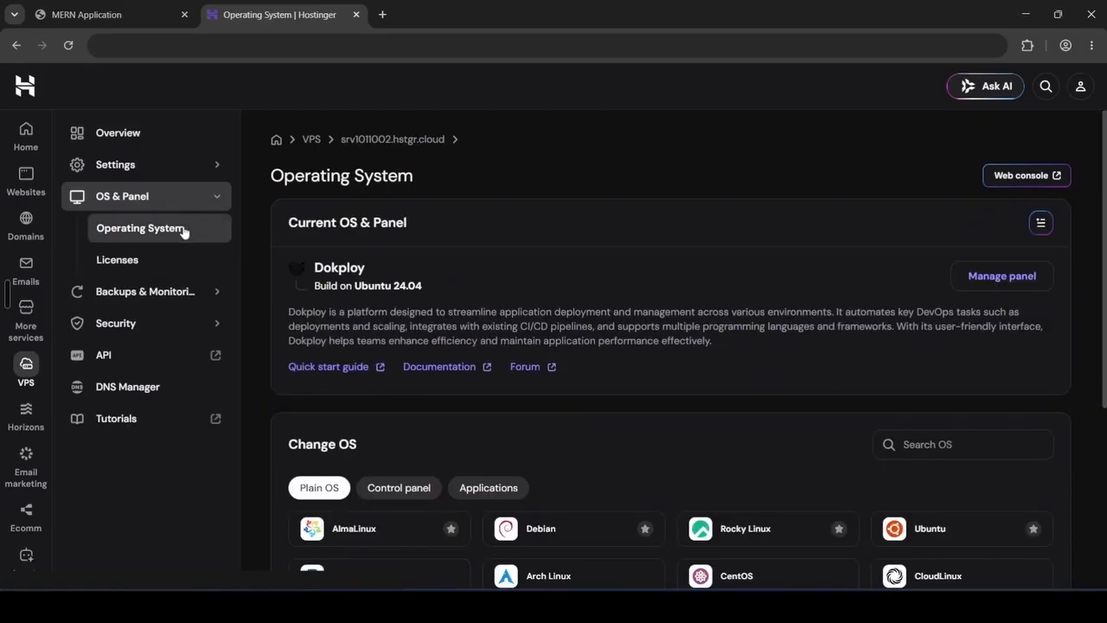
scroll(261, 312, "down", 1)
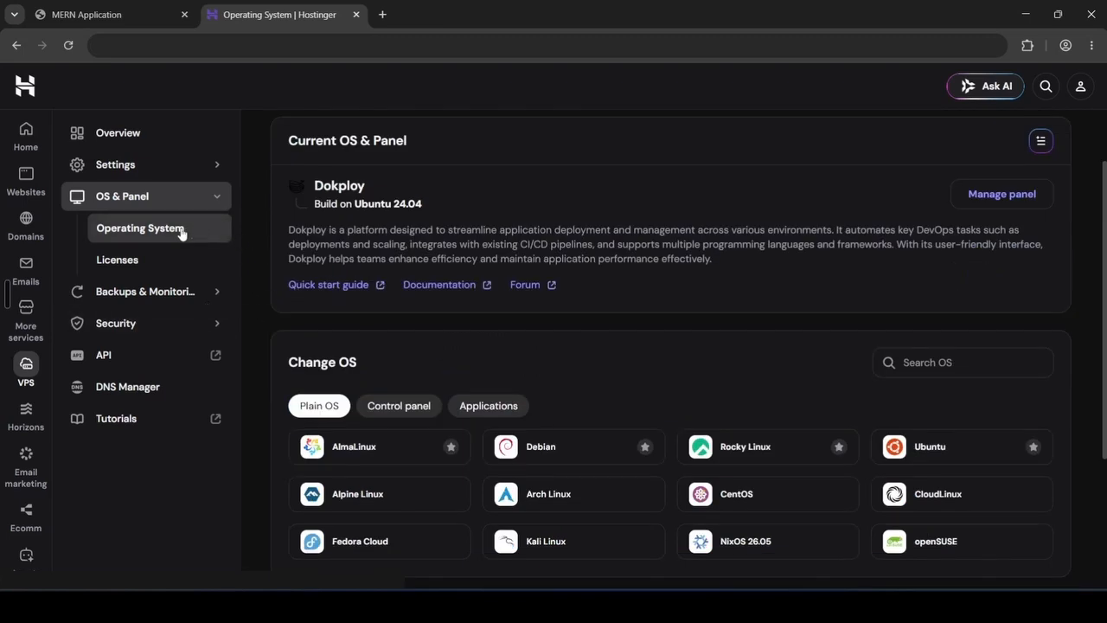
left_click(387, 411)
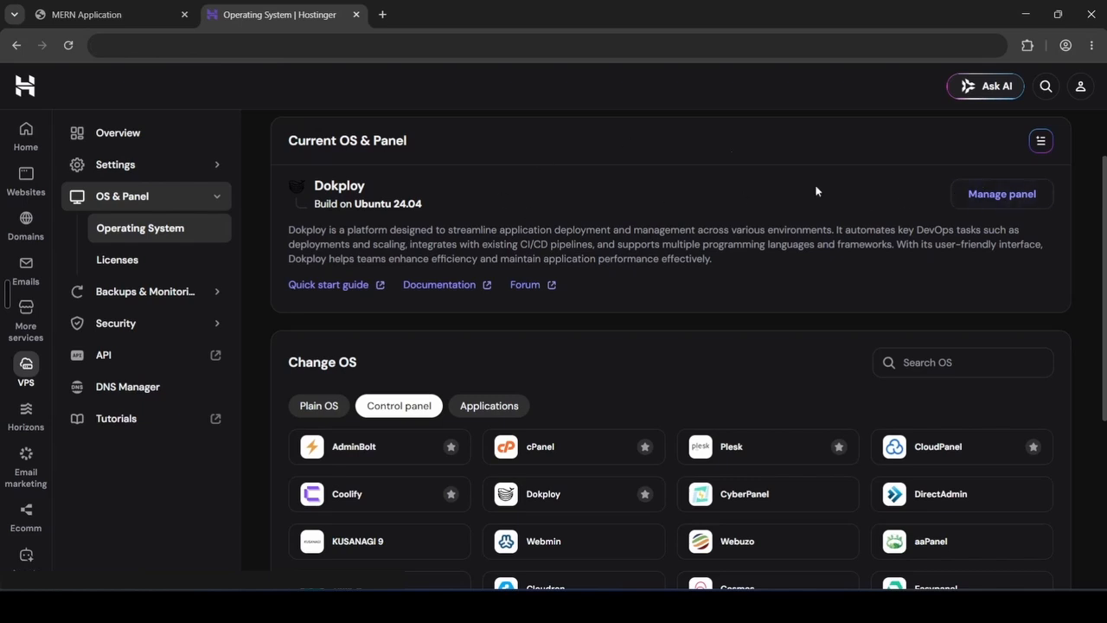
Open the VPS's Dokploy panel and create a project named MERN.
left_click(992, 196)
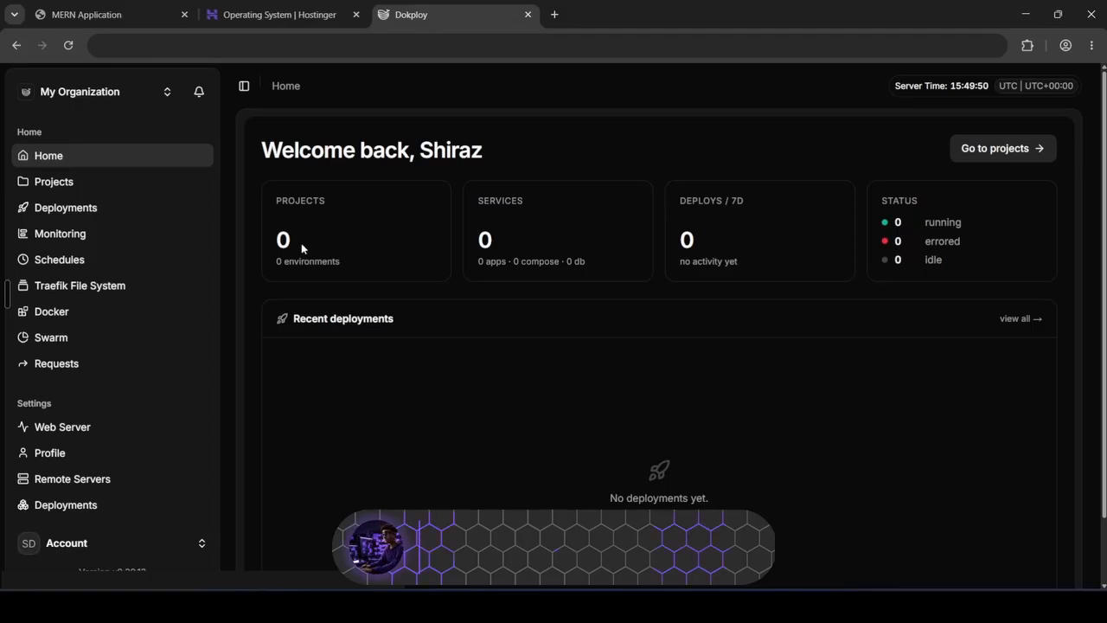
left_click(51, 182)
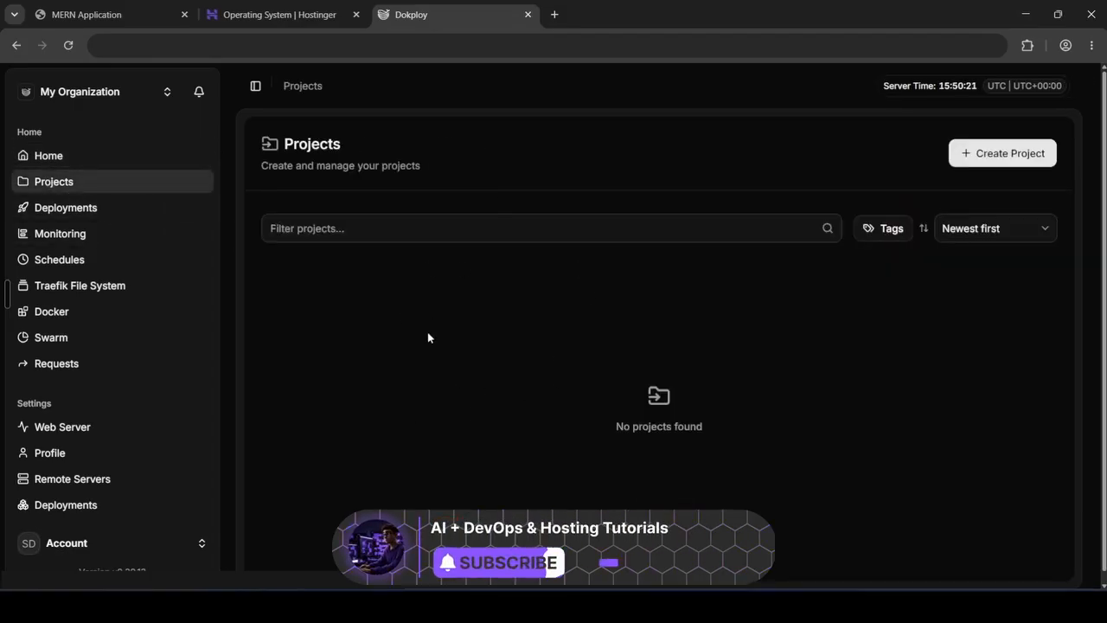
left_click(1011, 153)
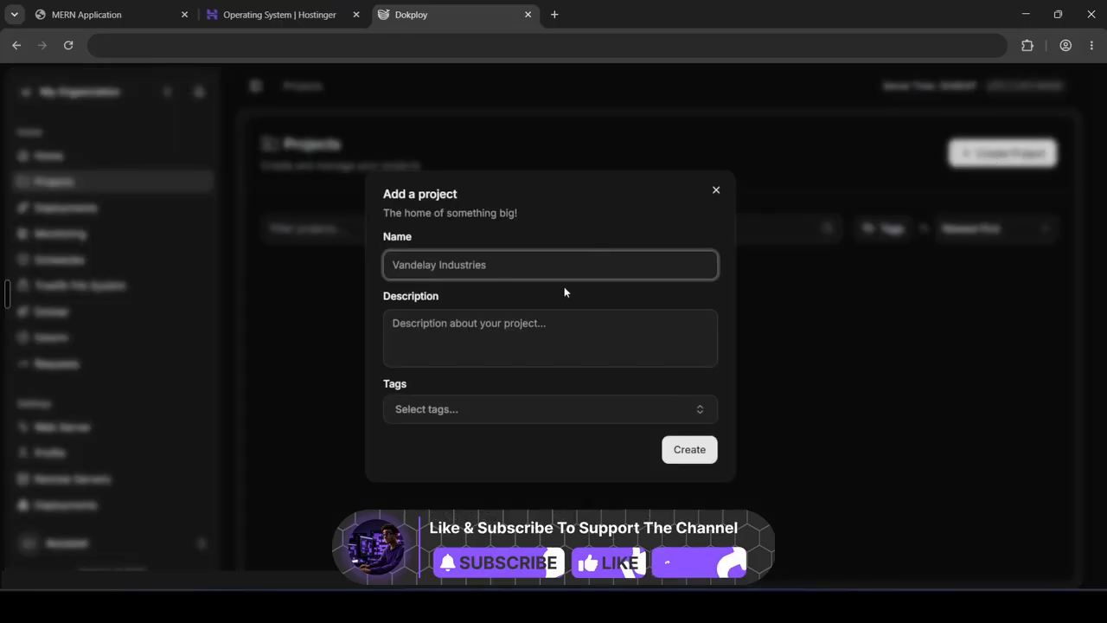
type("MERN")
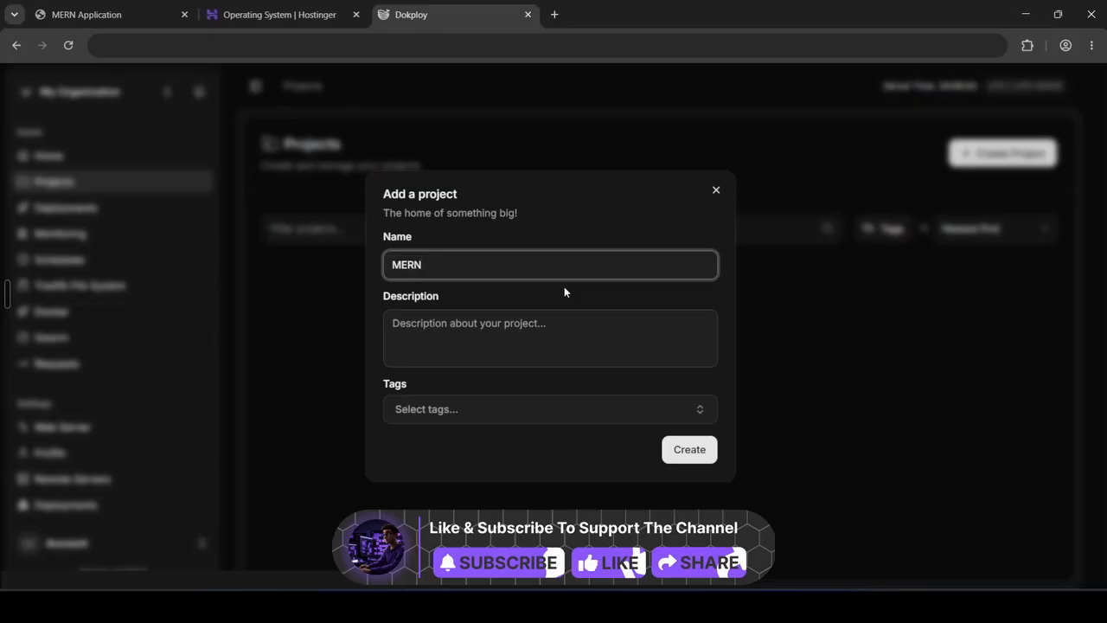
key("Return")
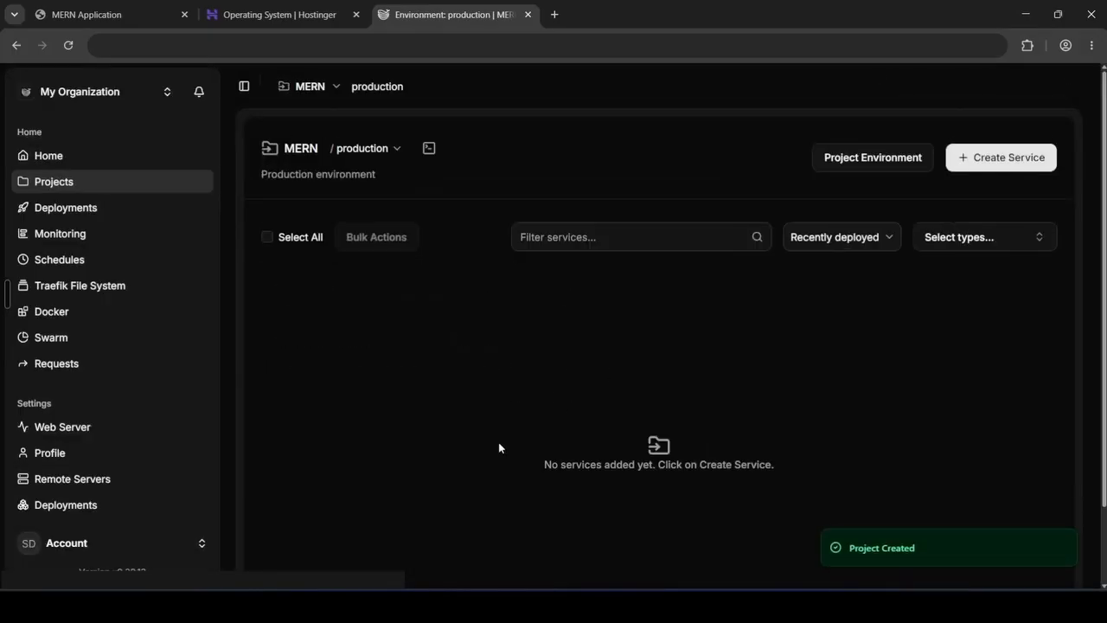
Create an application service named client in the MERN project's production environment.
left_click(1002, 158)
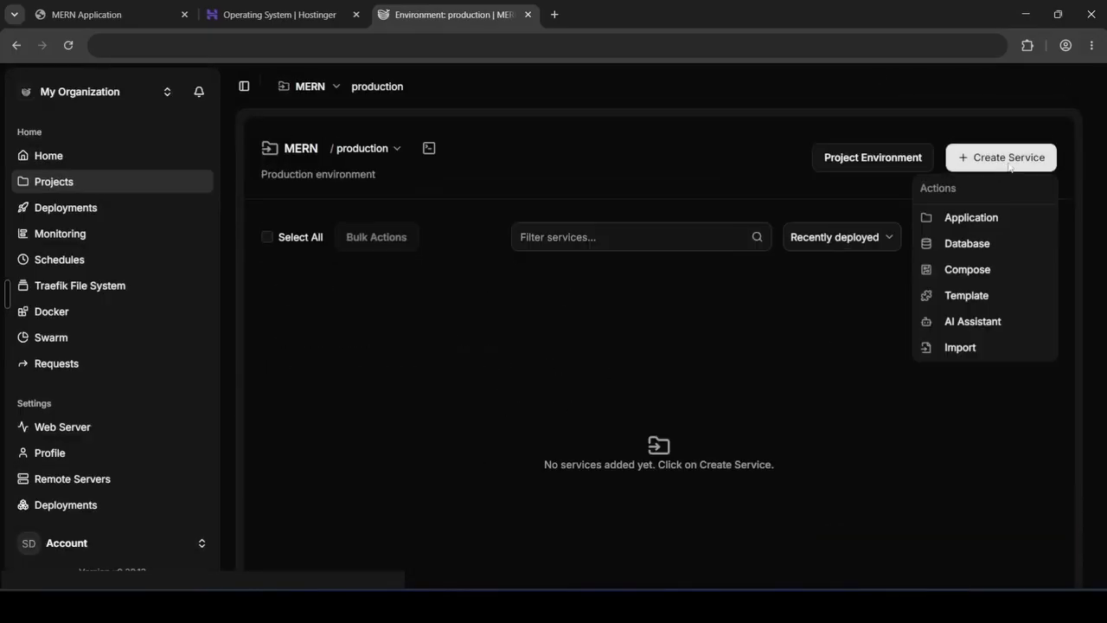
left_click(998, 222)
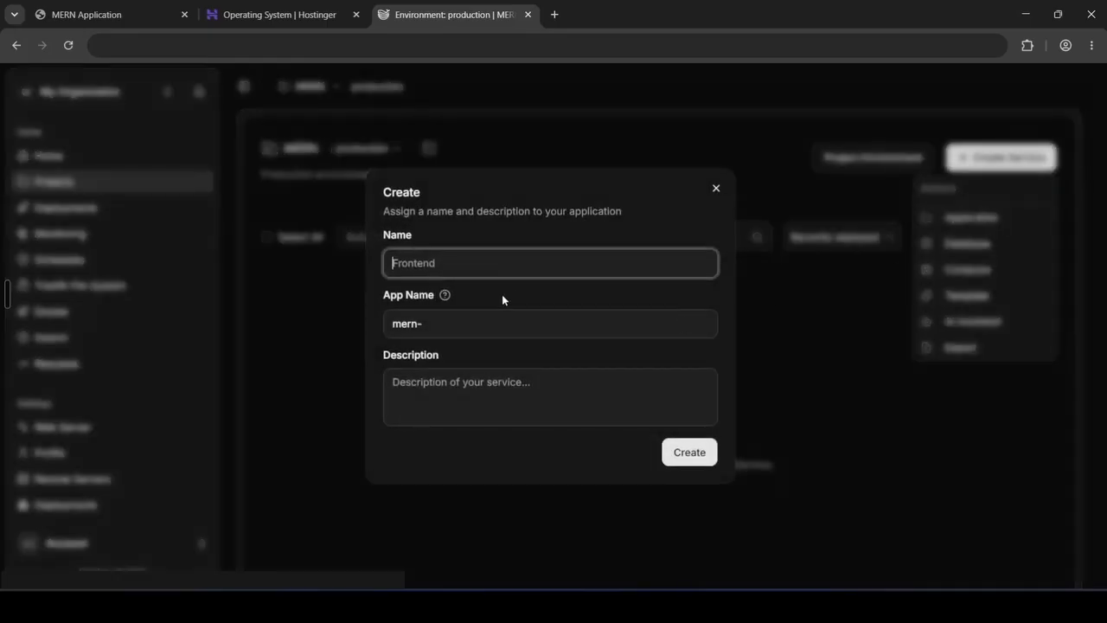
type("cla")
key("BackSpace")
type("lient")
left_click(686, 460)
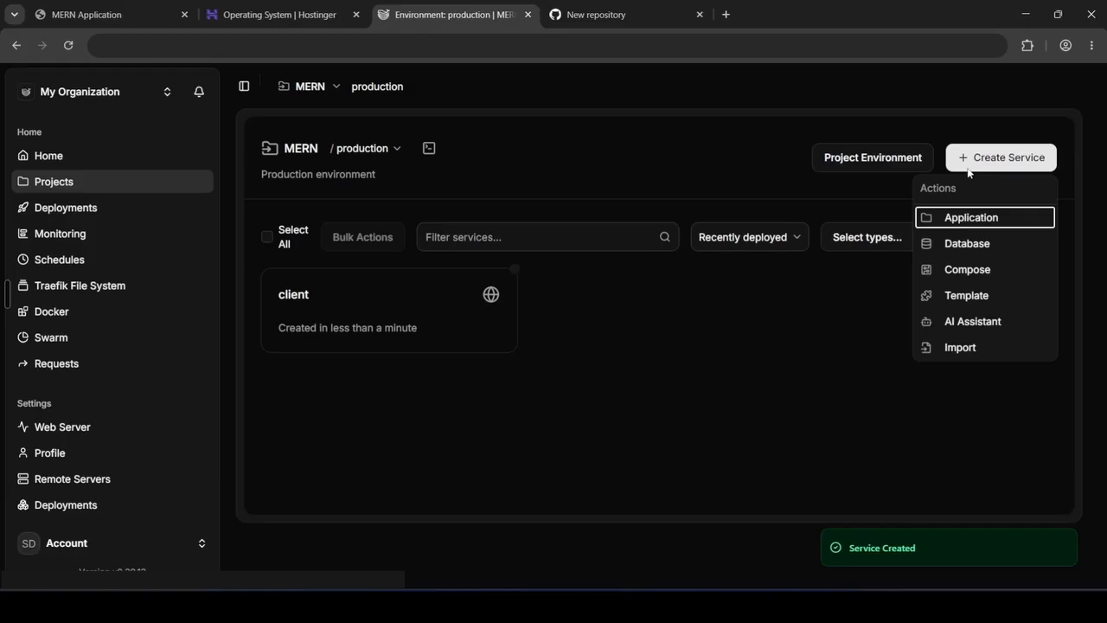
Create a second application service named server in the MERN project's production environment.
left_click(967, 218)
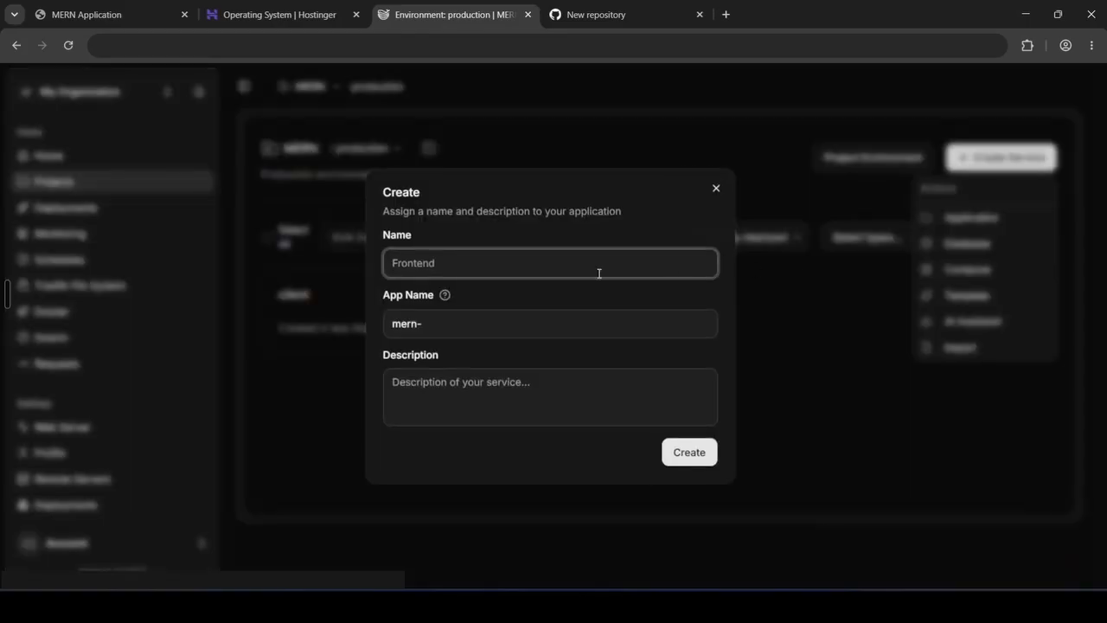
type("server")
key("Return")
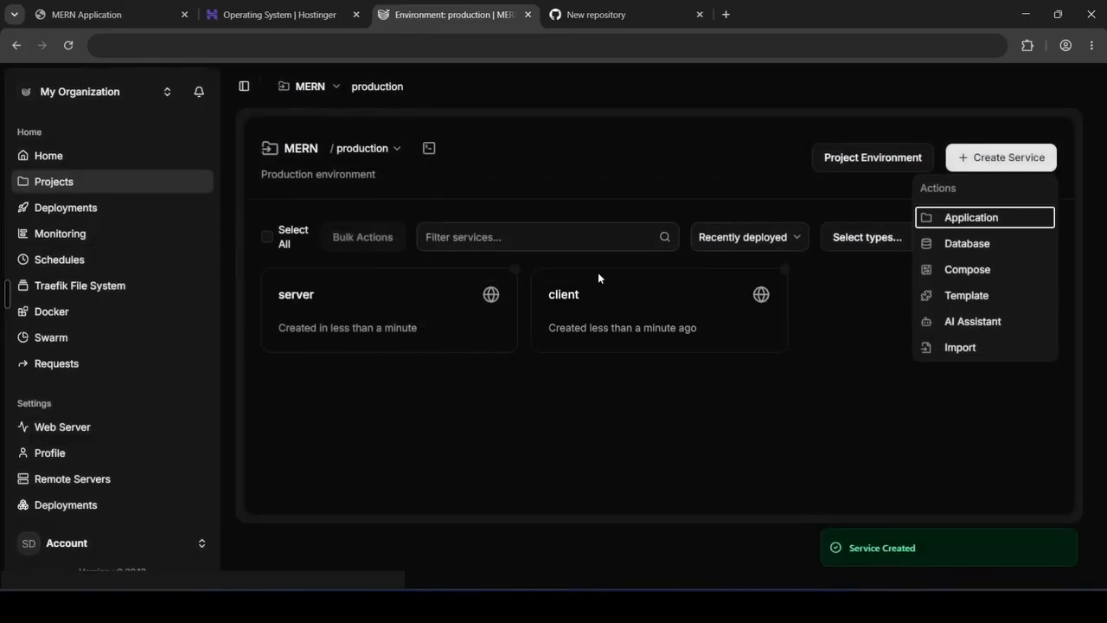
left_click(454, 326)
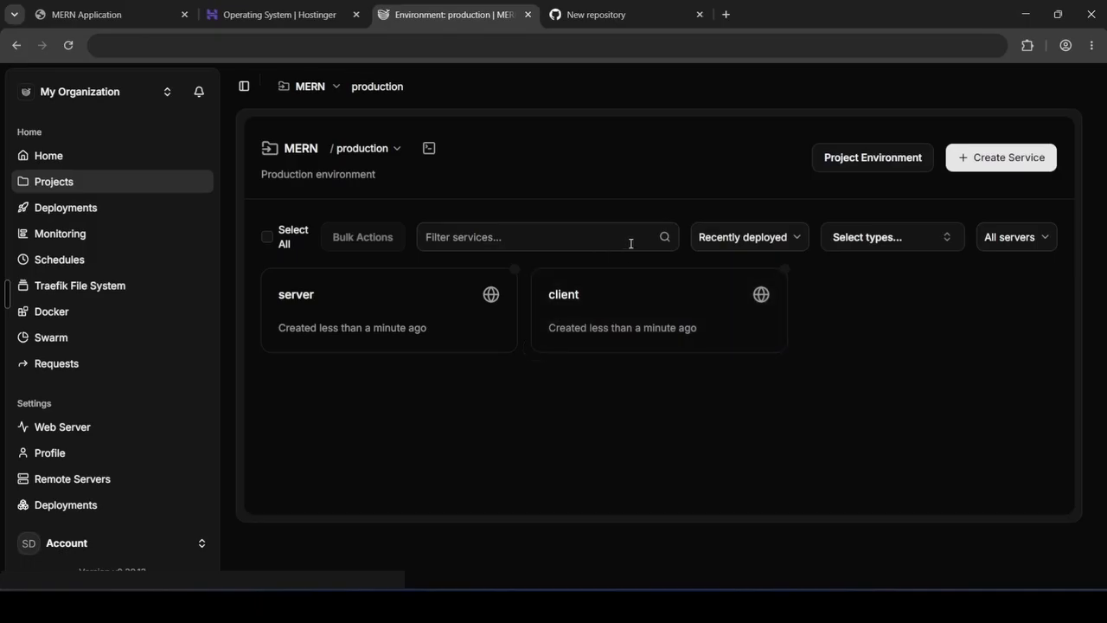
Open the client and server applications in separate browser tabs and show the client's code provider settings.
middle_click(623, 299)
middle_click(386, 284)
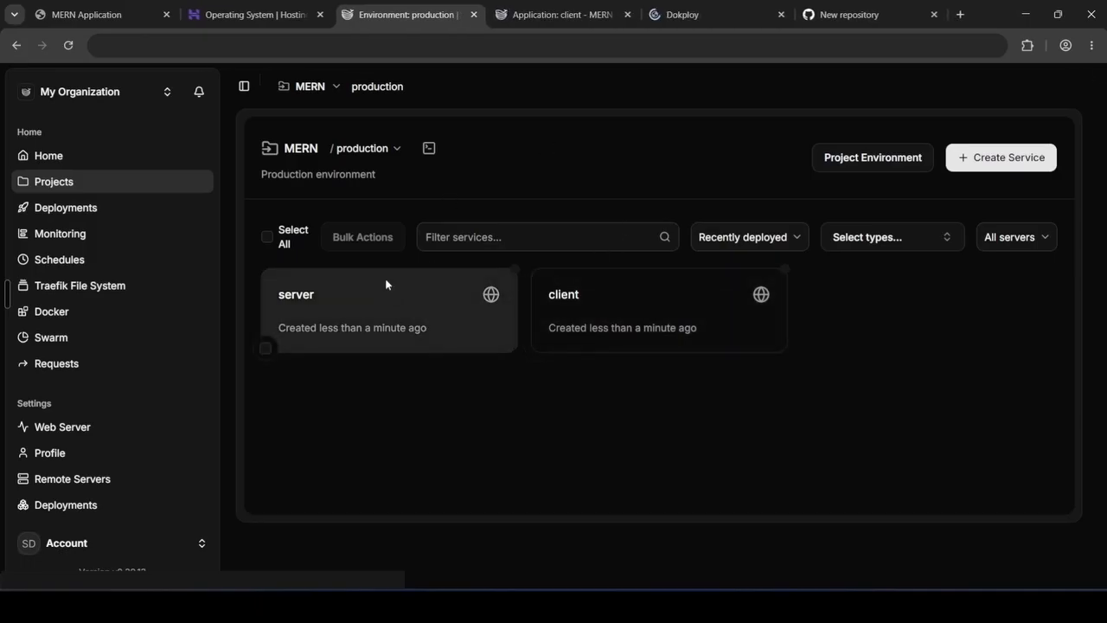
left_click(386, 285)
middle_click(613, 14)
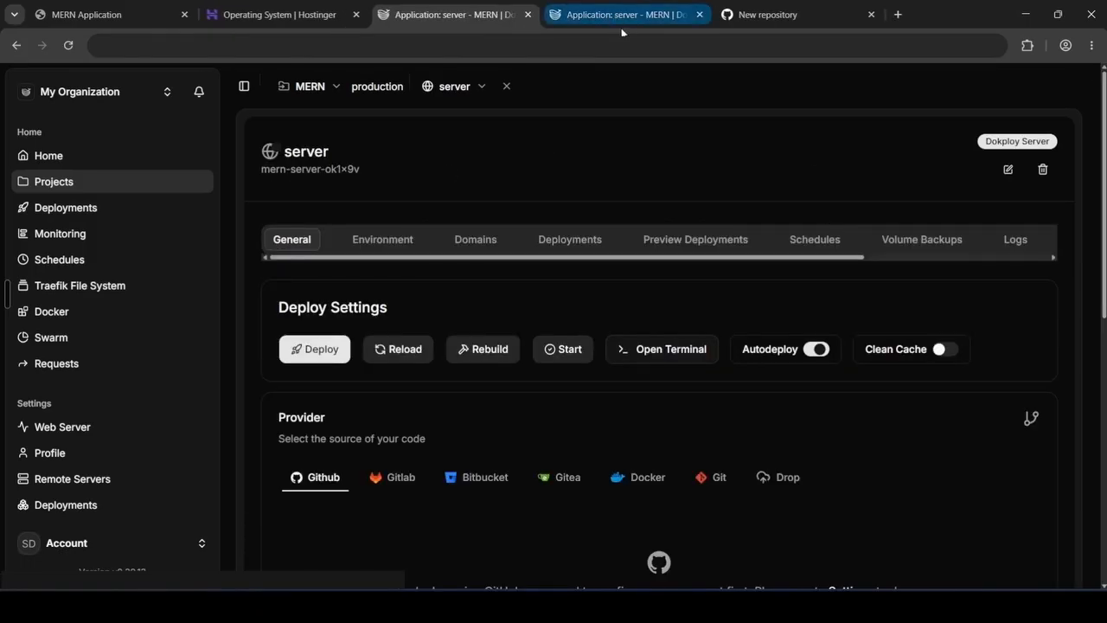
left_click(482, 89)
left_click(477, 213)
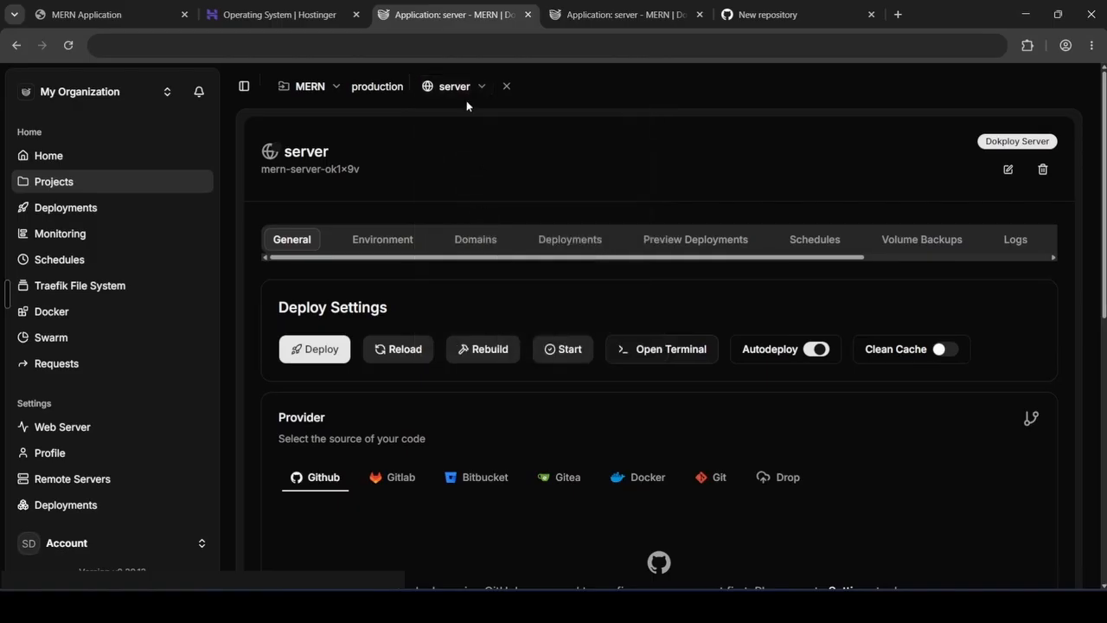
left_click(466, 97)
left_click(477, 158)
scroll(477, 158, "down", 3)
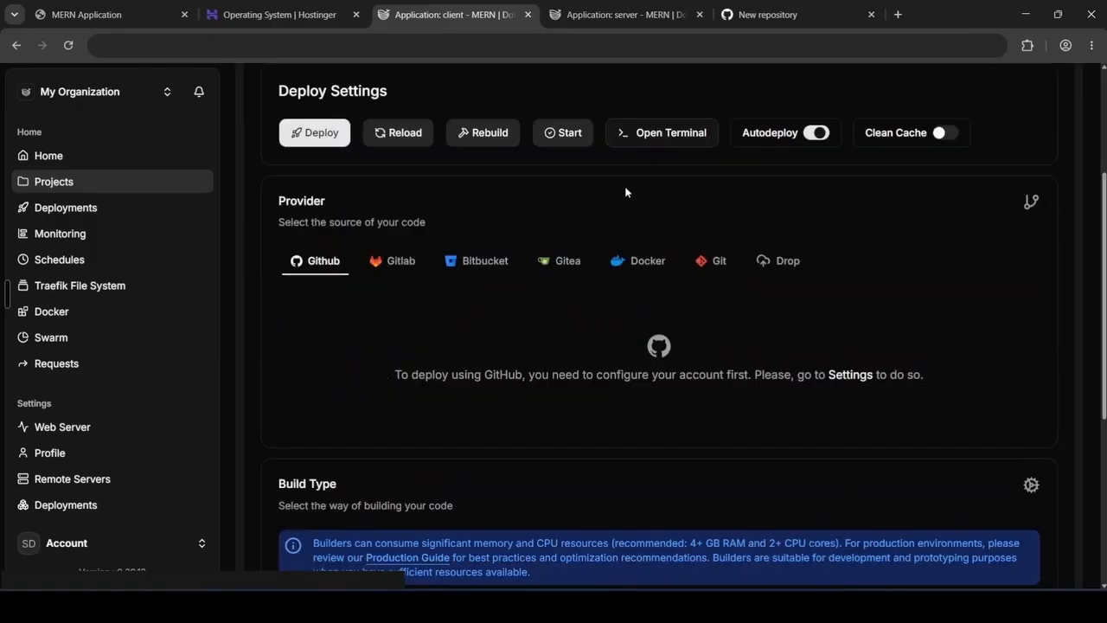
Switch to GitHub's new repository page and create a private repository named mern-repo without a README, .gitignore or license.
left_click(763, 22)
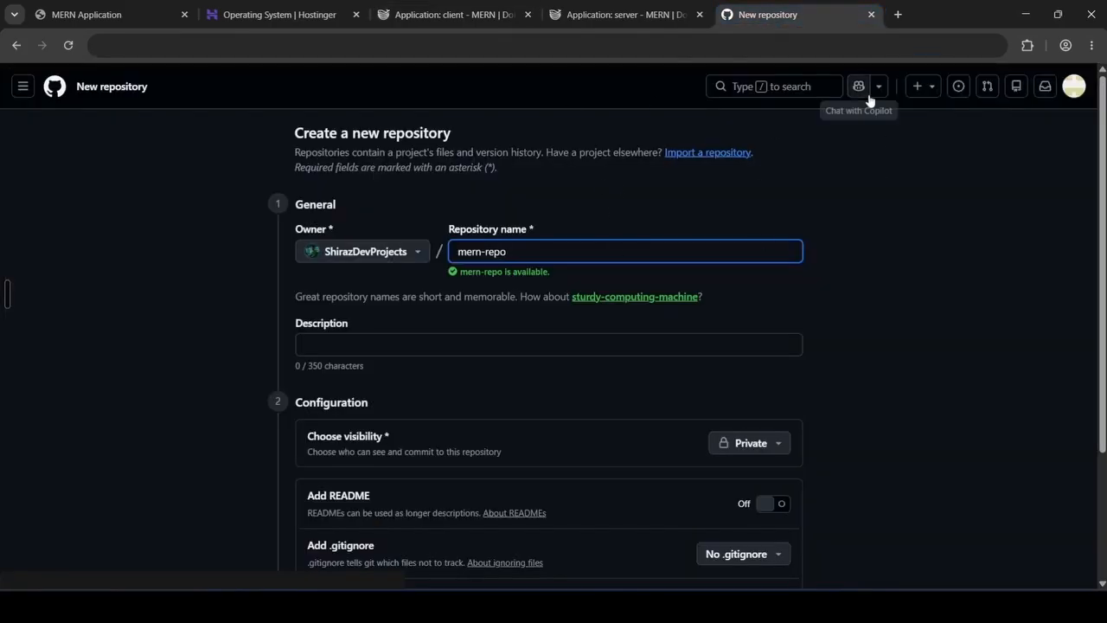
left_click(919, 86)
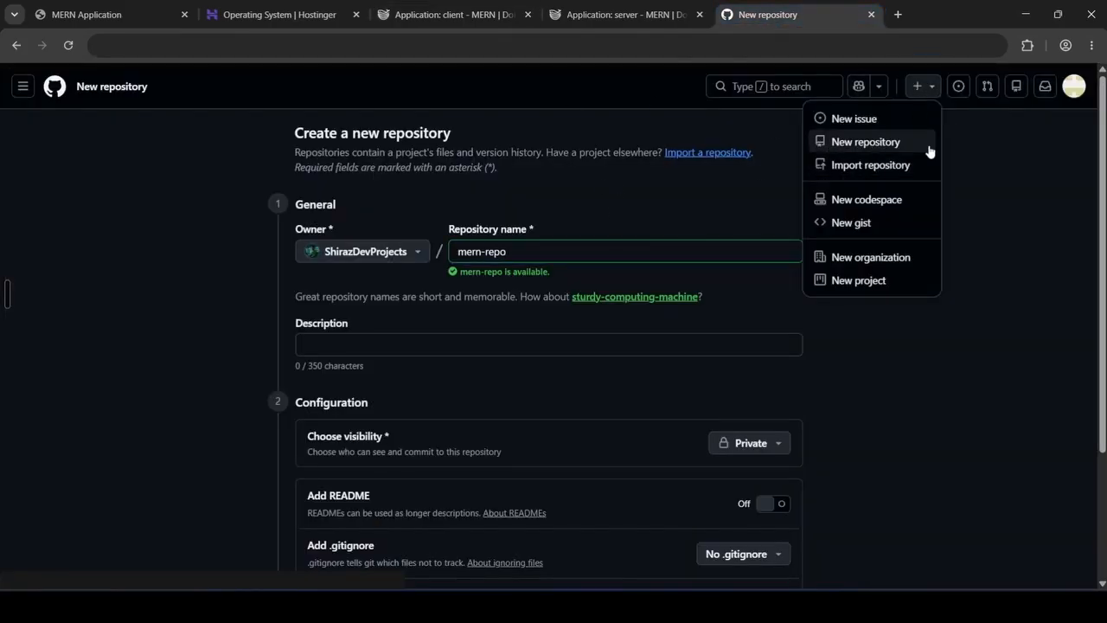
left_click(986, 173)
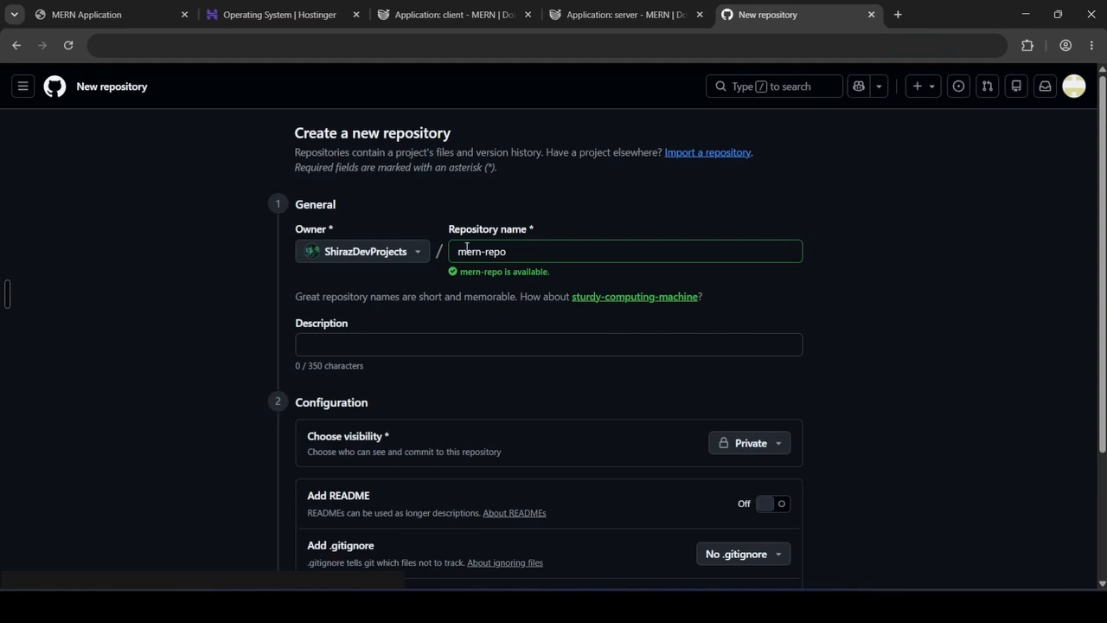
triple_click(569, 251)
left_click(582, 223)
scroll(911, 283, "down", 2)
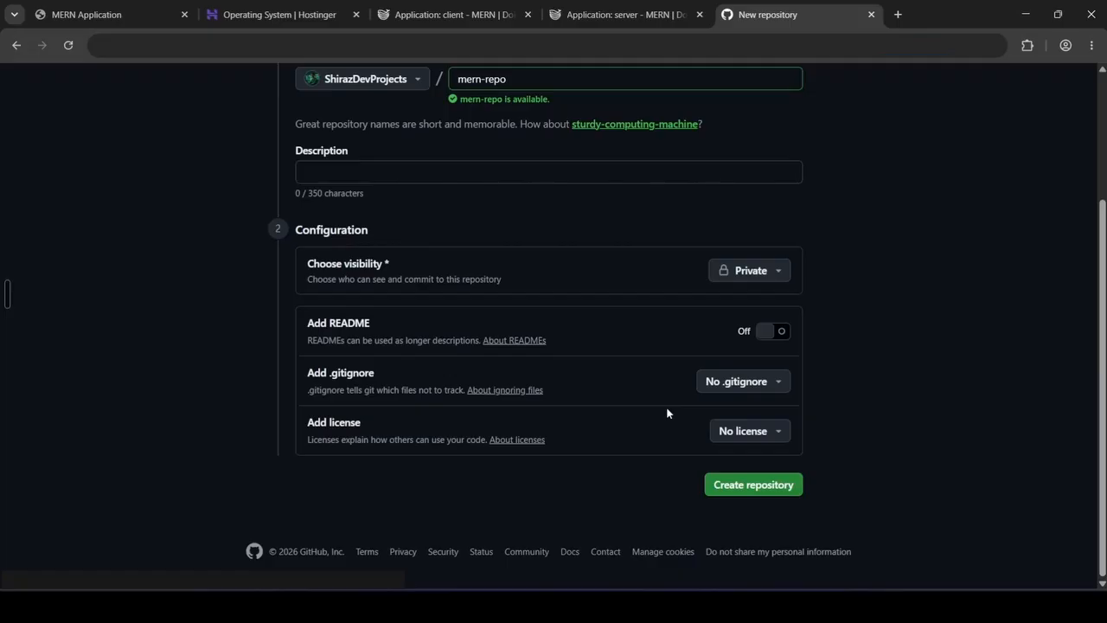
left_click(743, 485)
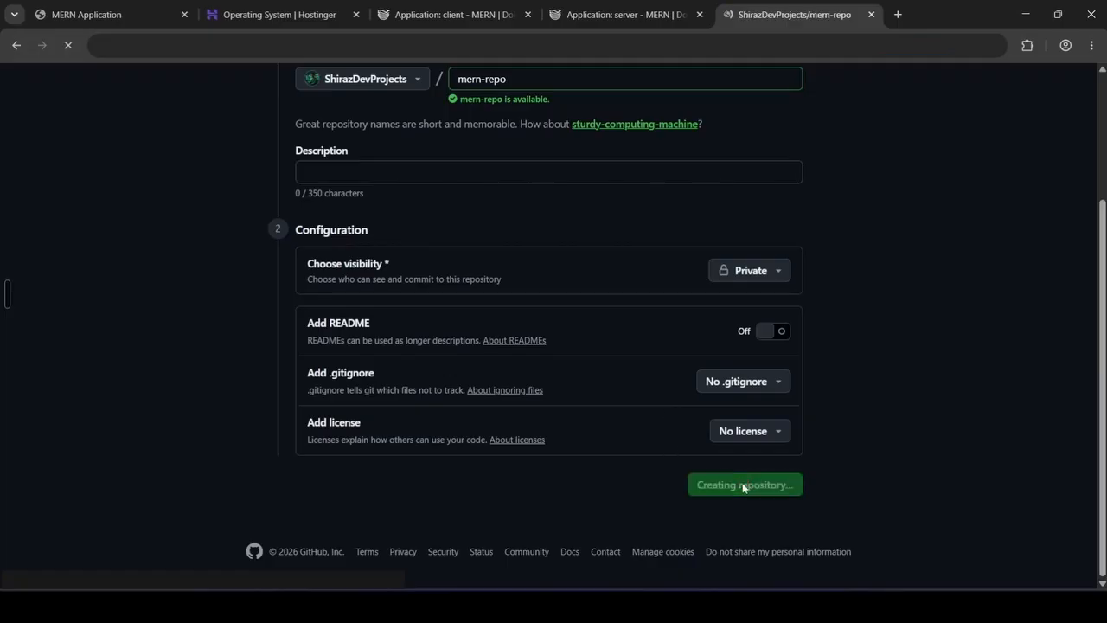
Review the new repository's command-line setup instructions, then initialize a Git repository in the MERN App folder using Antigravity IDE's terminal.
scroll(535, 355, "down", 3)
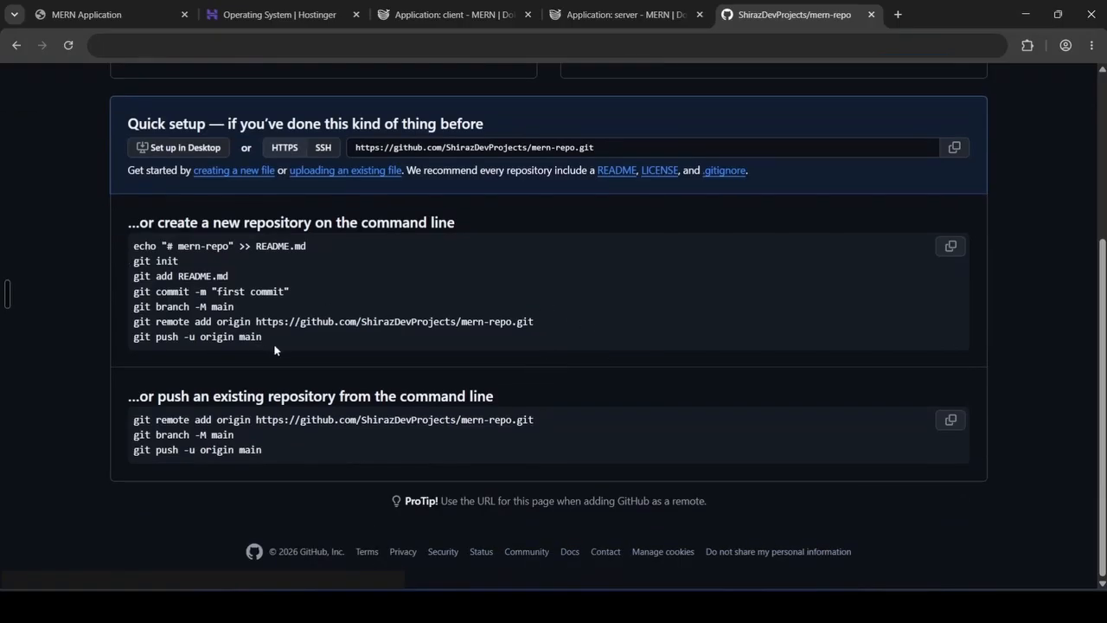
key("alt+Tab")
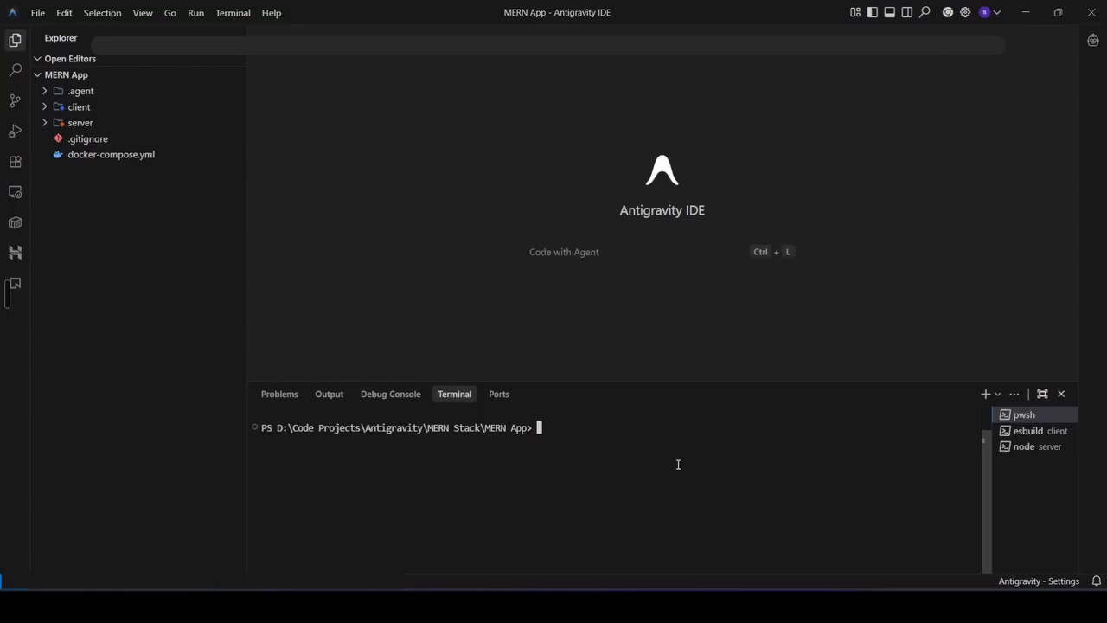
type("git init")
key("Return")
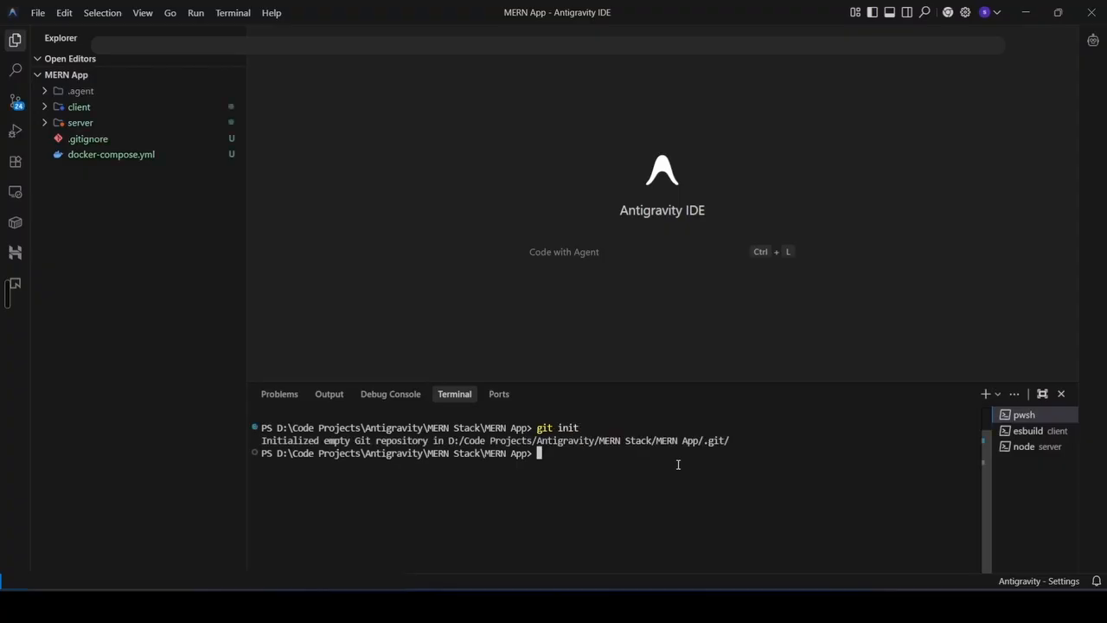
Copy the remote add command from GitHub's setup page and run it in the project terminal to set mern-repo.git as origin.
key("alt+Tab")
left_click(343, 351)
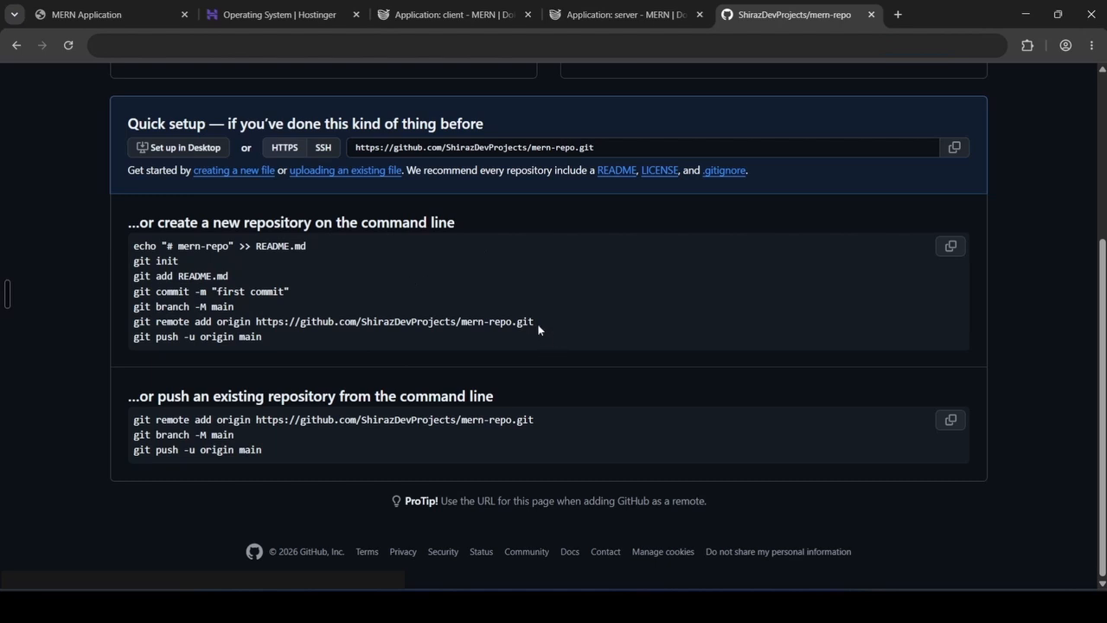
left_click_drag(537, 322, 134, 322)
key("ctrl+c")
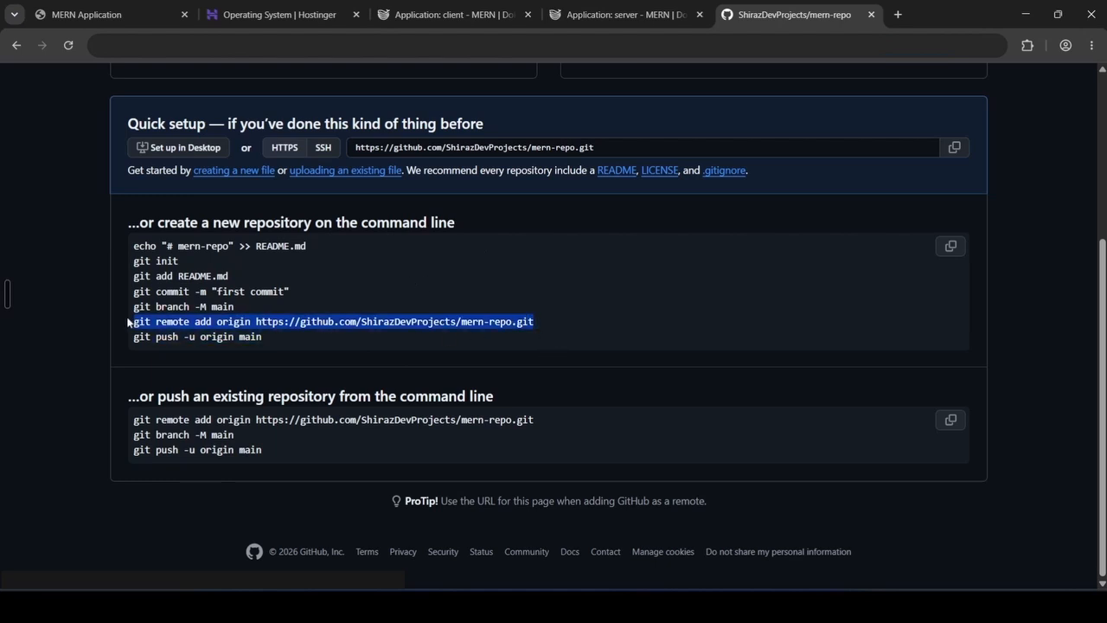
key("alt+Tab")
key("ctrl+v")
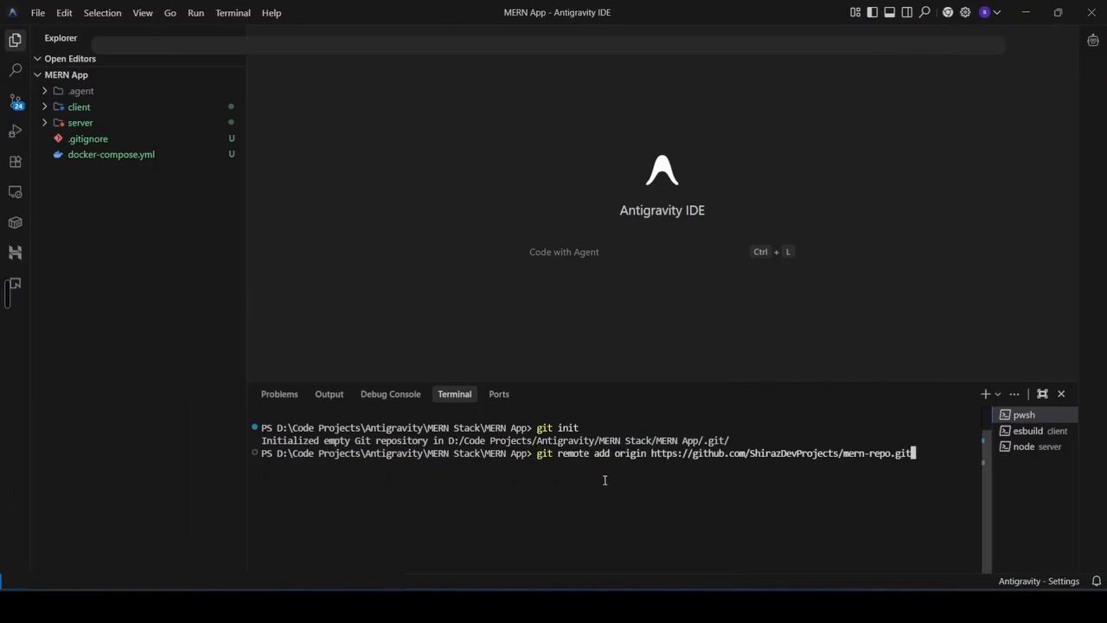
key("Return")
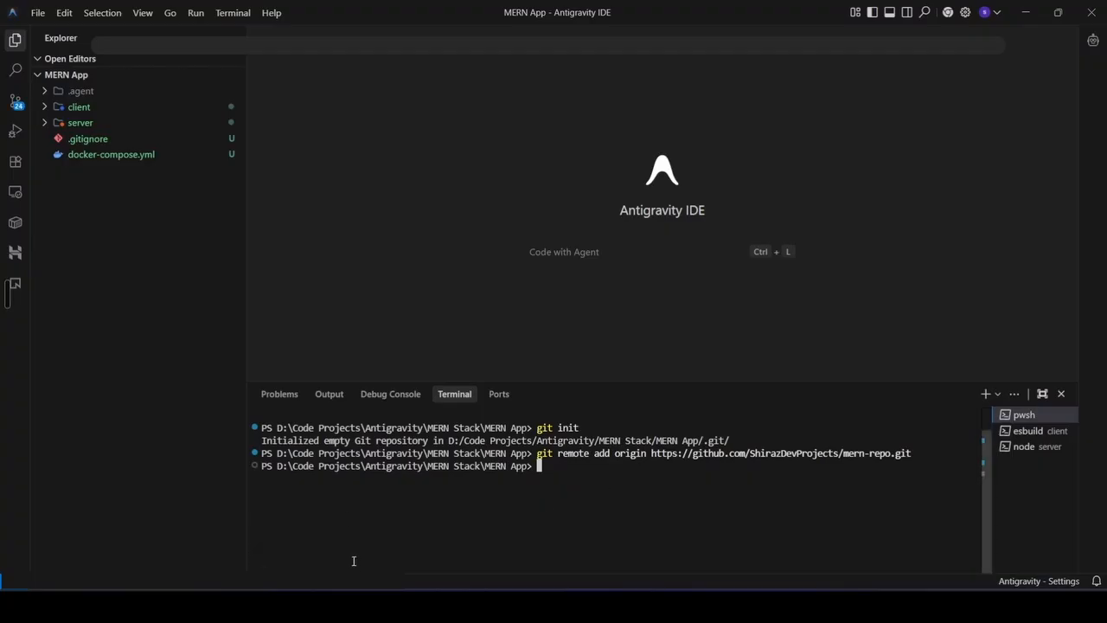
Copy GitHub's git branch -M main command, run it in the project terminal, and clear the terminal.
key("alt+Tab")
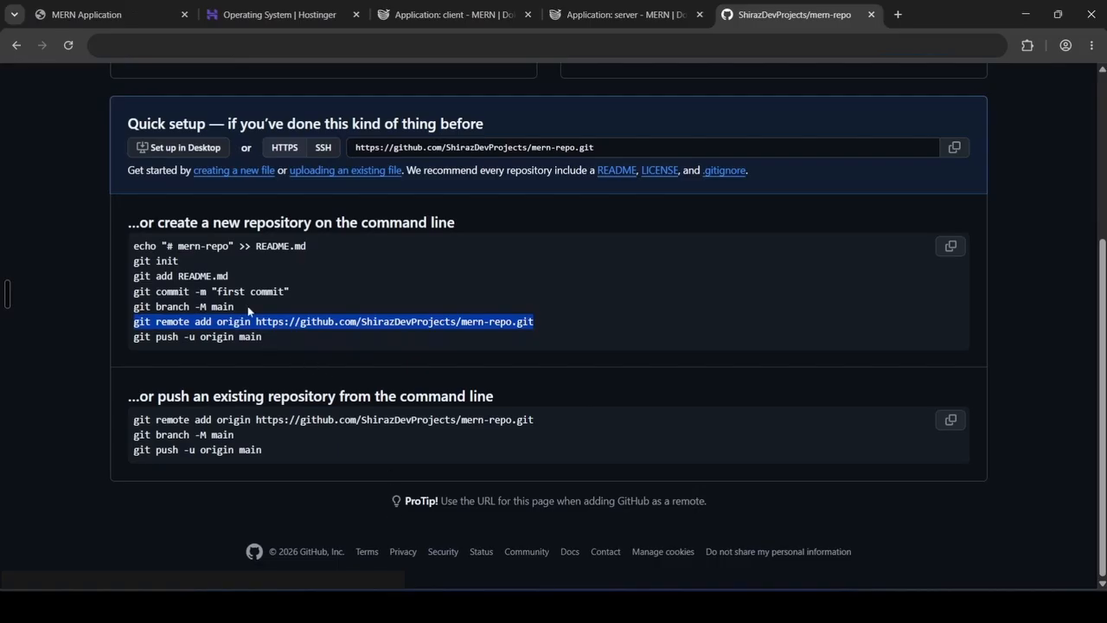
left_click_drag(235, 306, 122, 305)
key("ctrl+c")
key("alt+Tab")
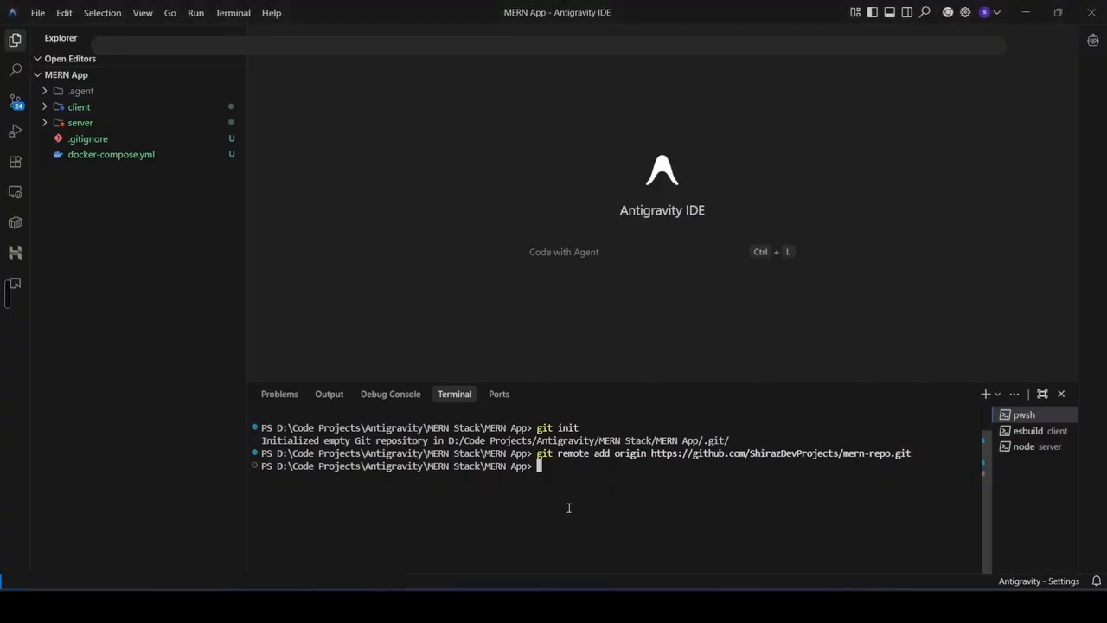
key("ctrl+v")
key("Return")
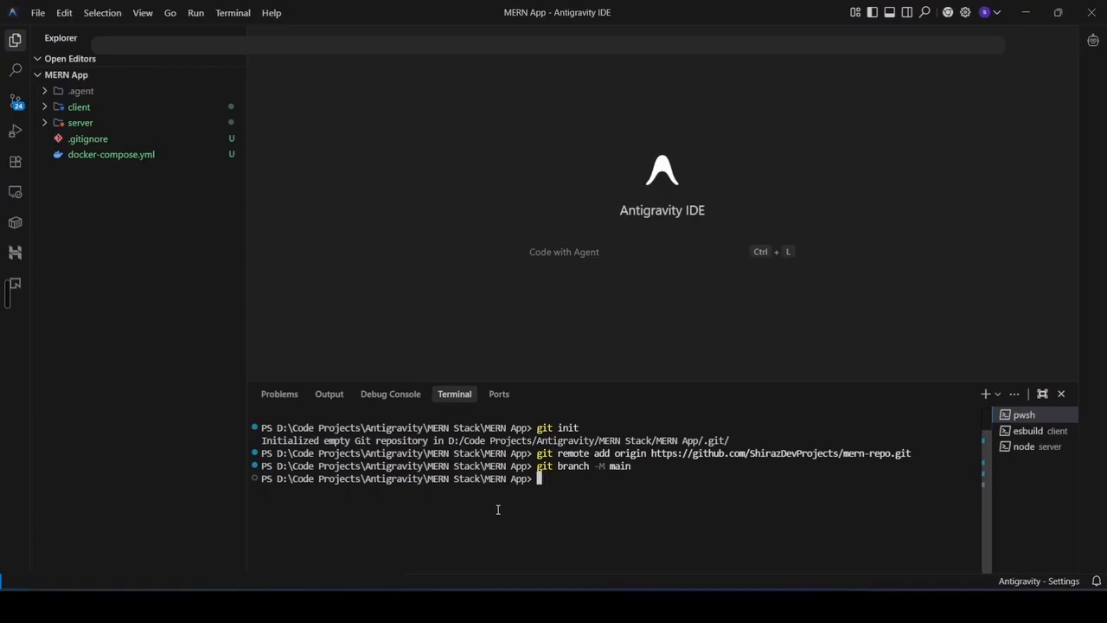
key("ctrl+l")
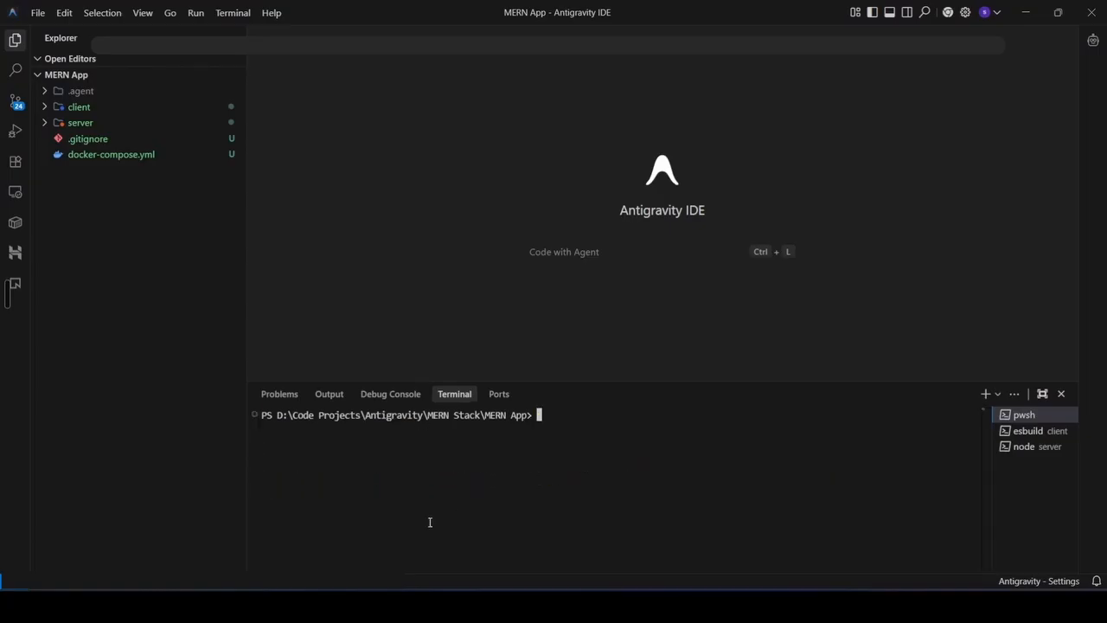
Stage all project files with git add . and commit them with the message "adding files".
type("git add .")
key("Return")
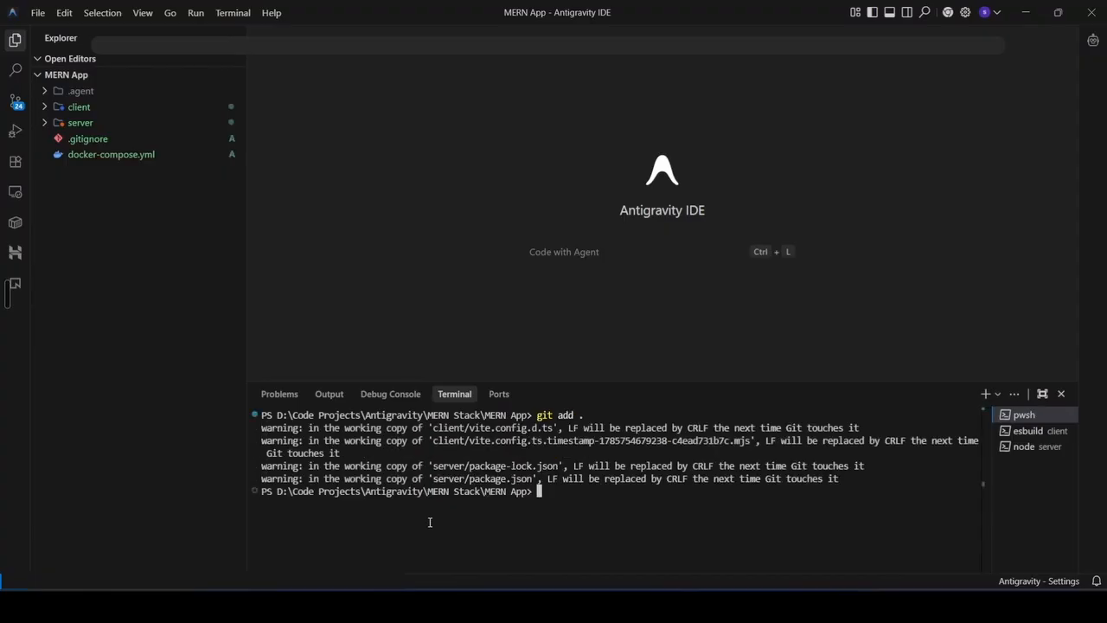
key("Up")
key("Return")
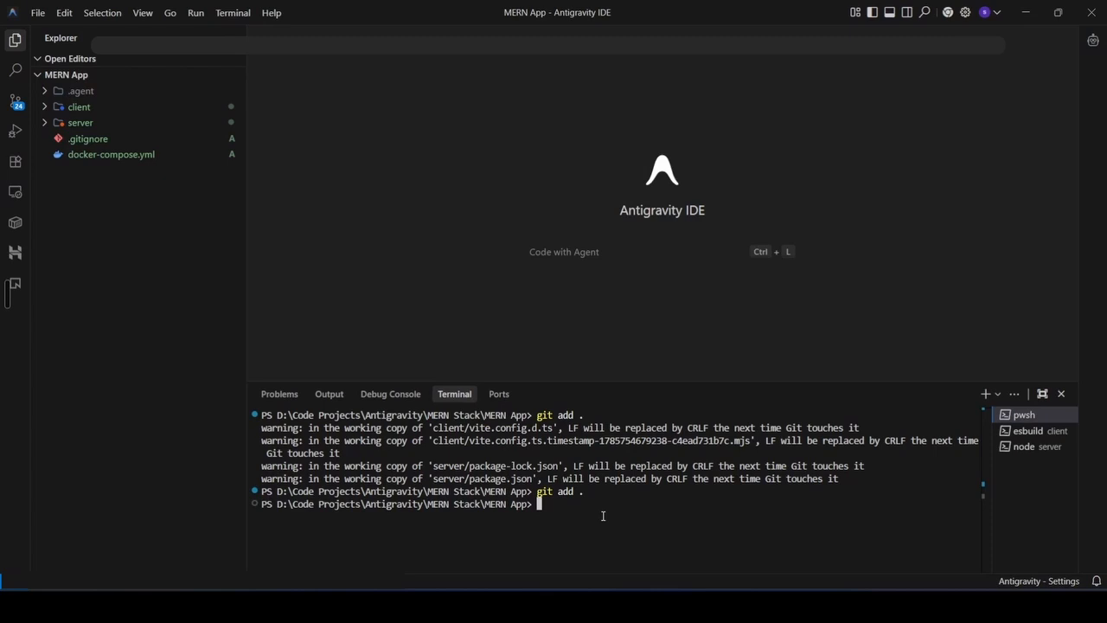
type("git commit")
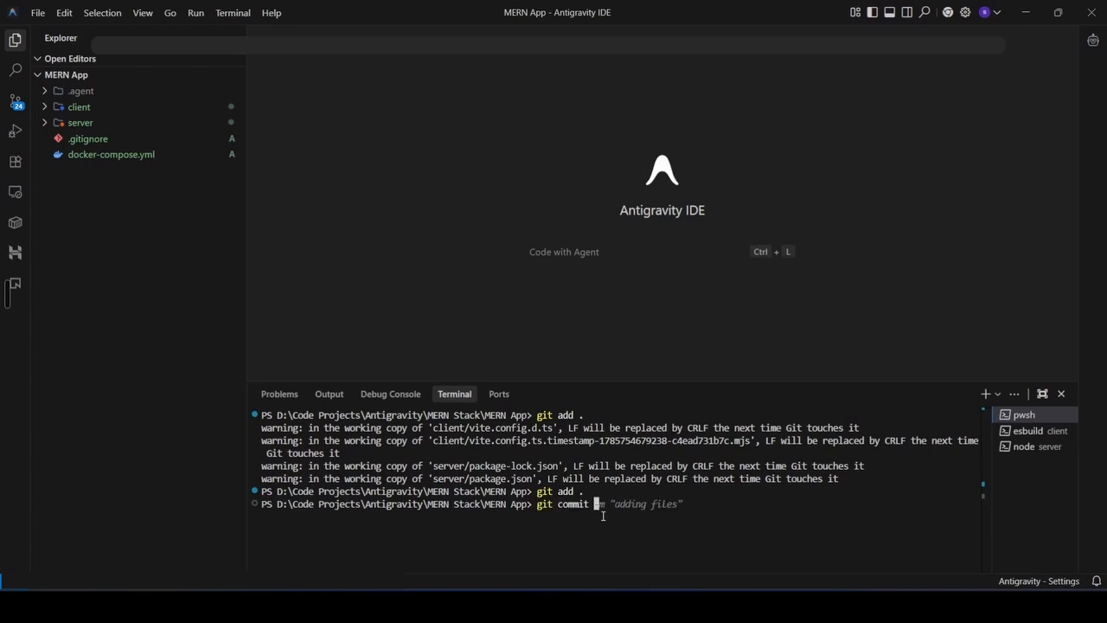
key("Right")
key("Return")
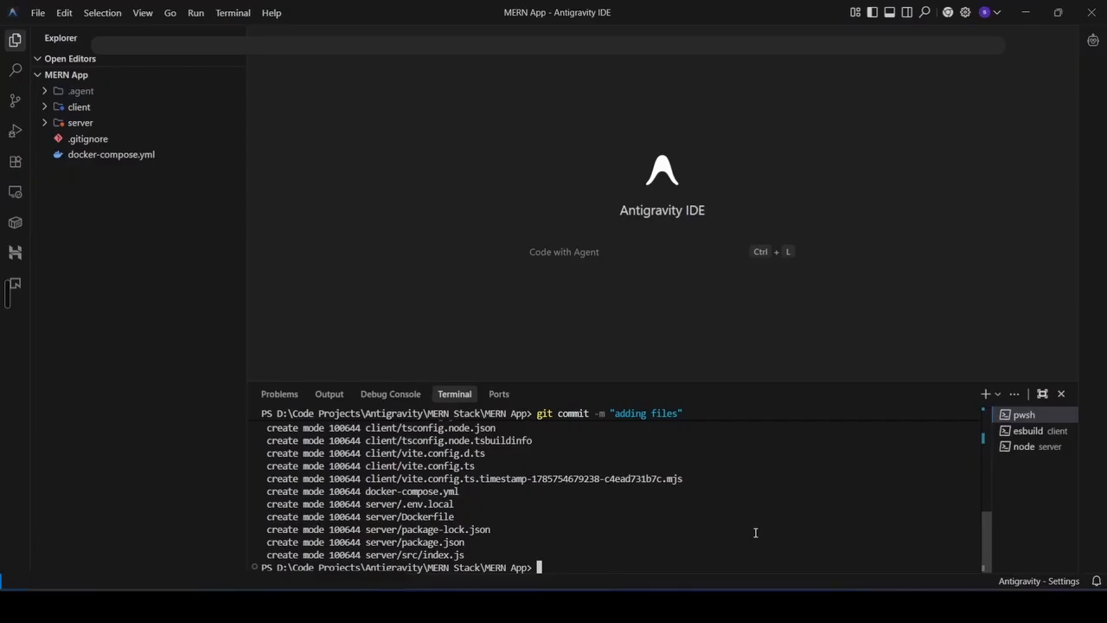
Push the commit with git push -u origin main, clear the terminal, and refresh the mern-repo page on GitHub.
type("git push")
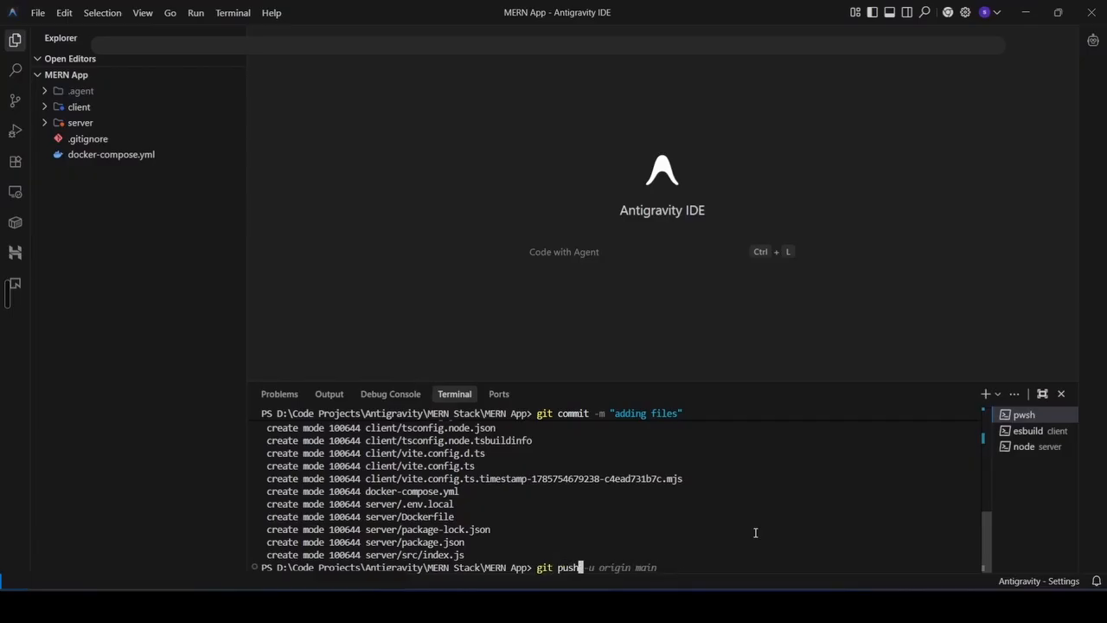
key("Right")
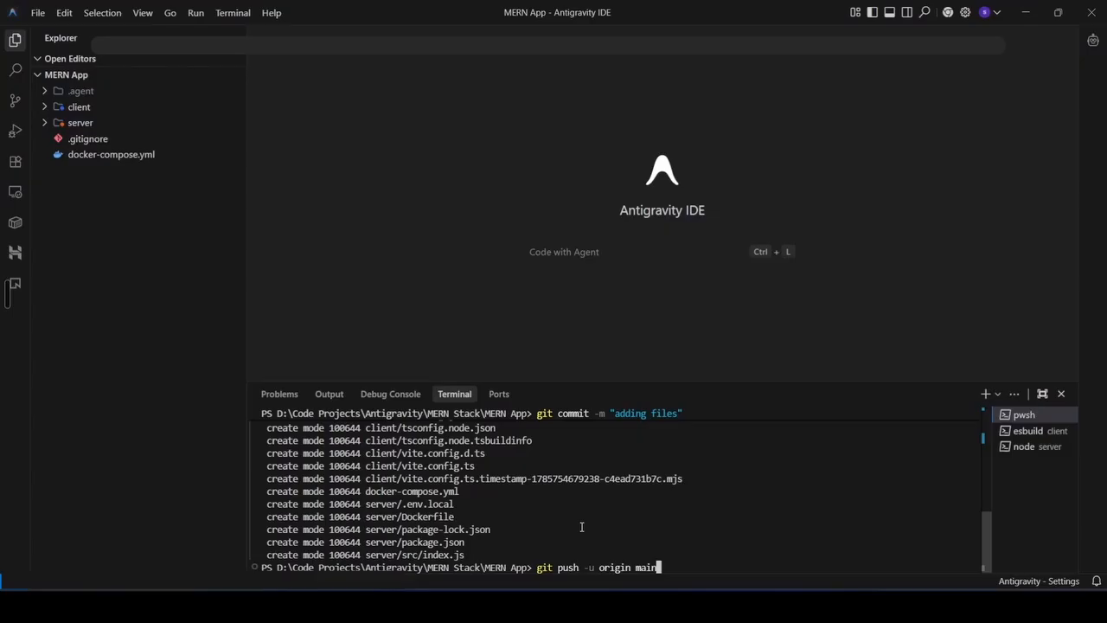
key("Return")
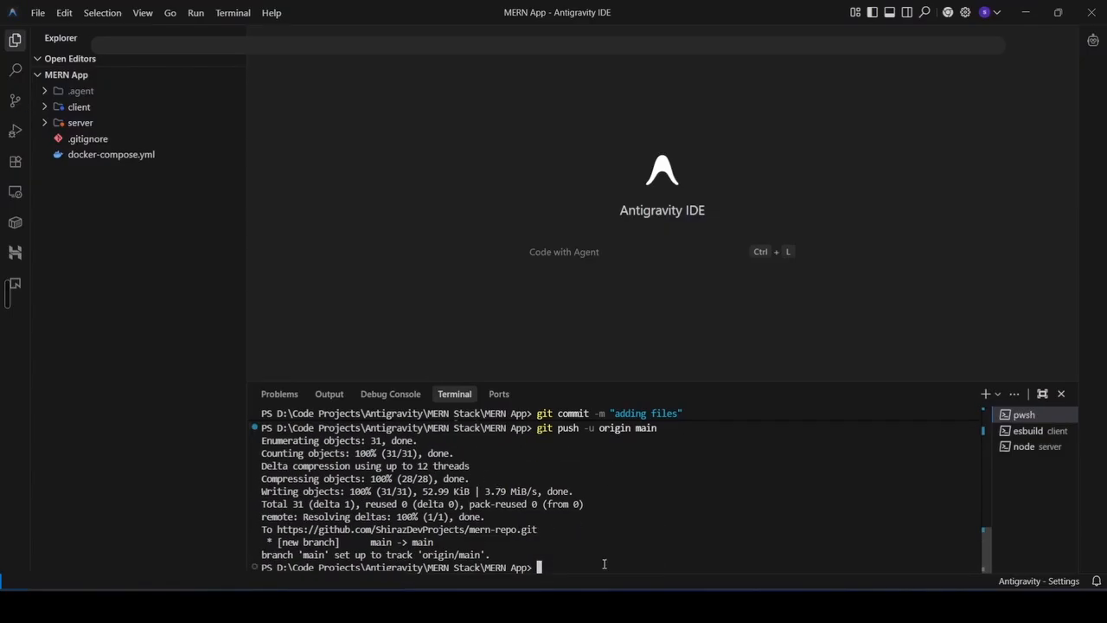
type("cls")
key("Return")
left_click(390, 607)
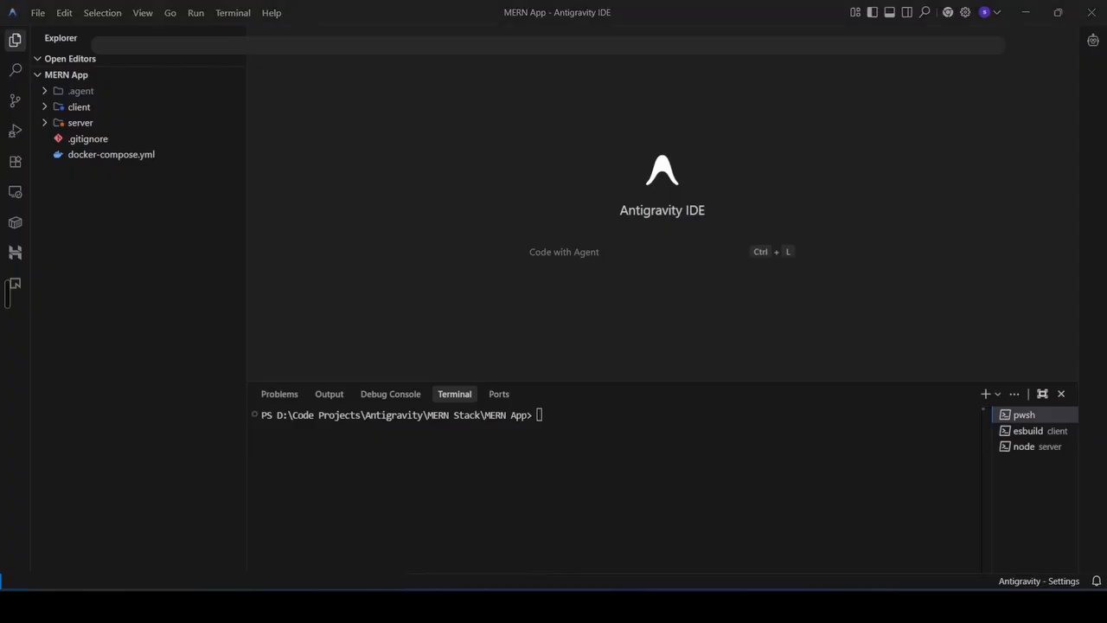
key("F5")
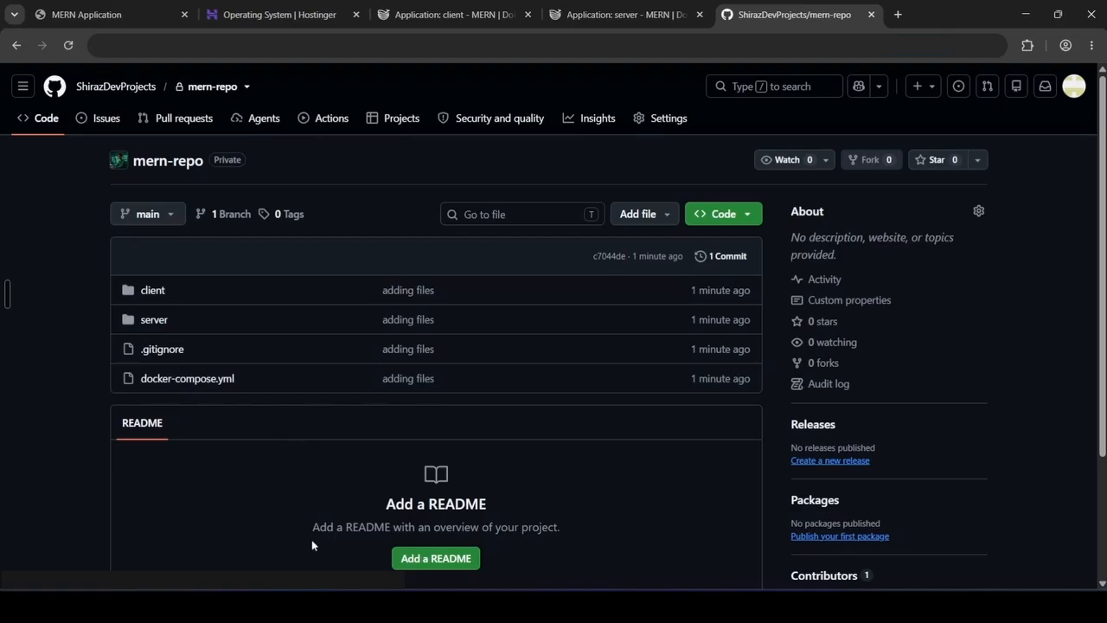
Back in Antigravity IDE, expand the client and server folders and examine both Dockerfiles and docker-compose.yml.
left_click(398, 606)
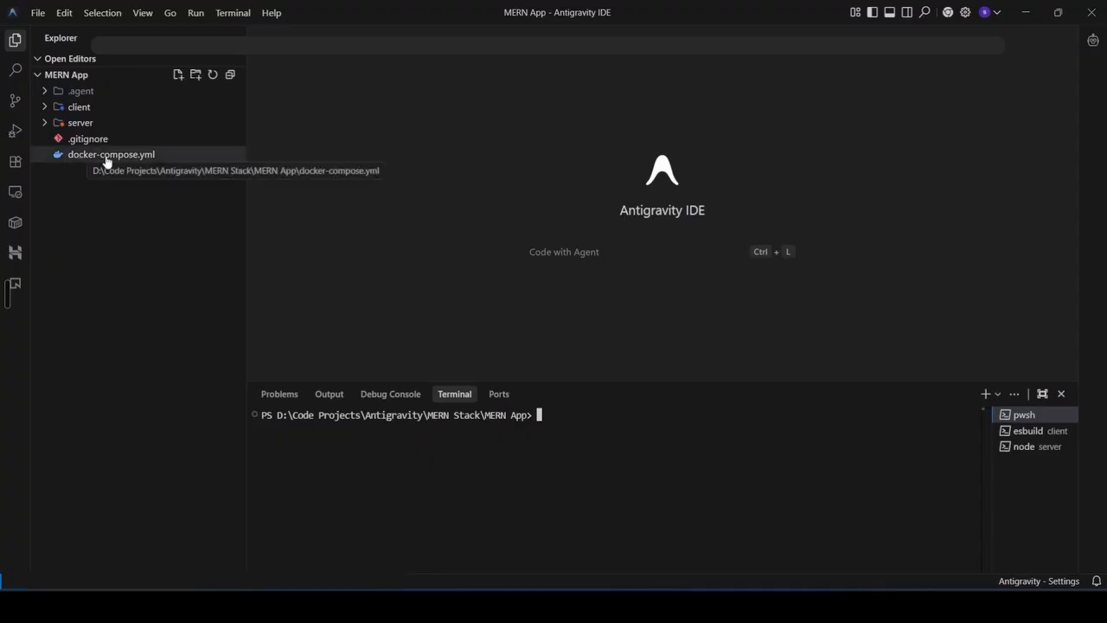
left_click(100, 109)
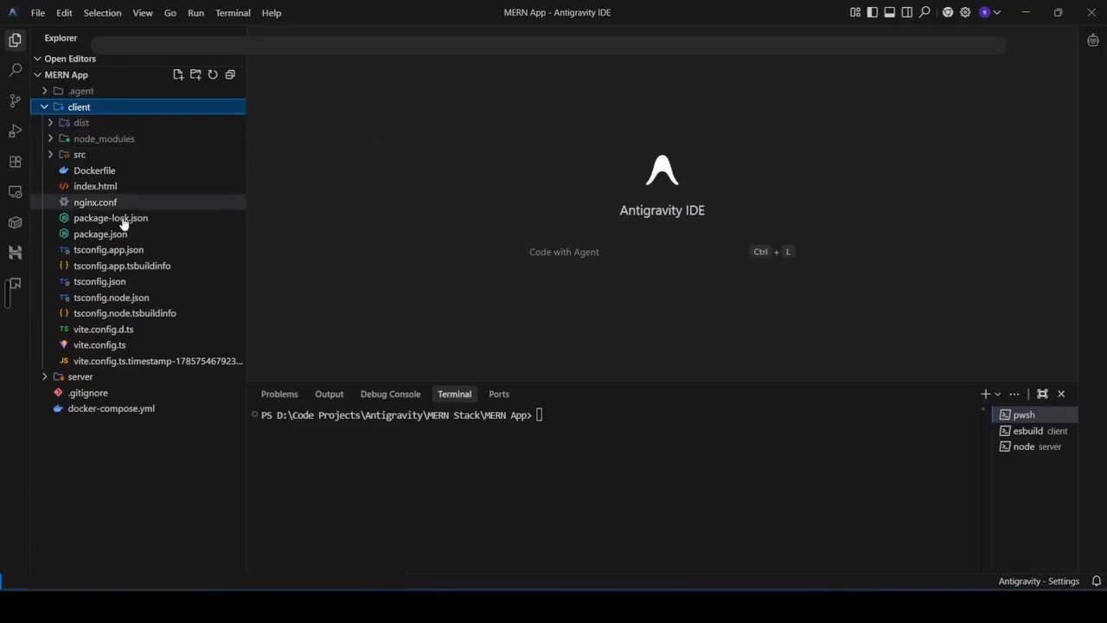
left_click(104, 377)
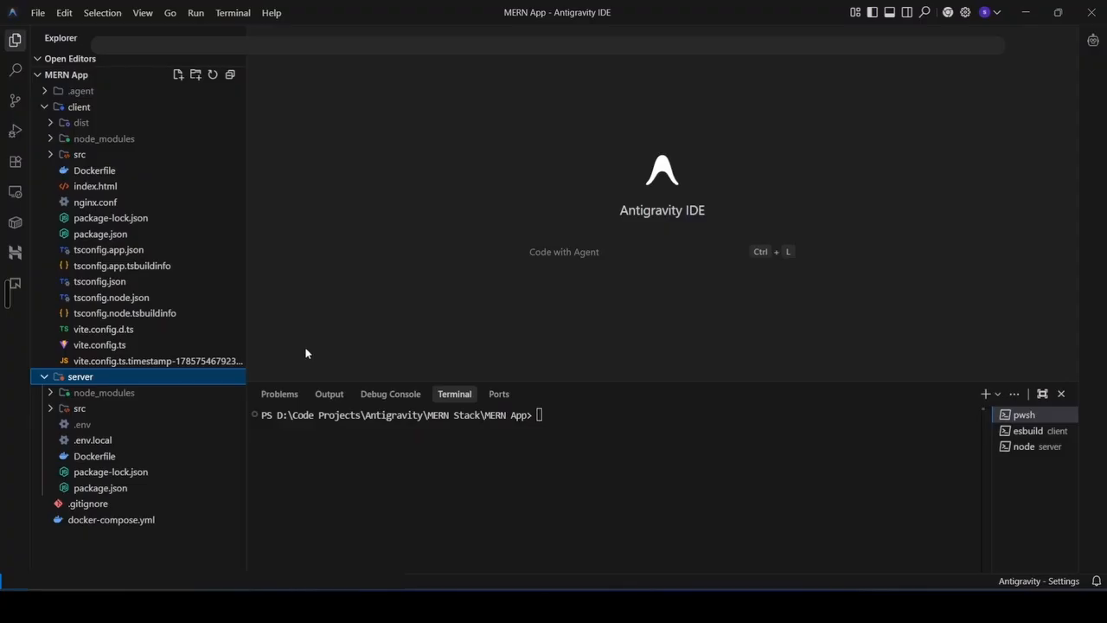
left_click(148, 172)
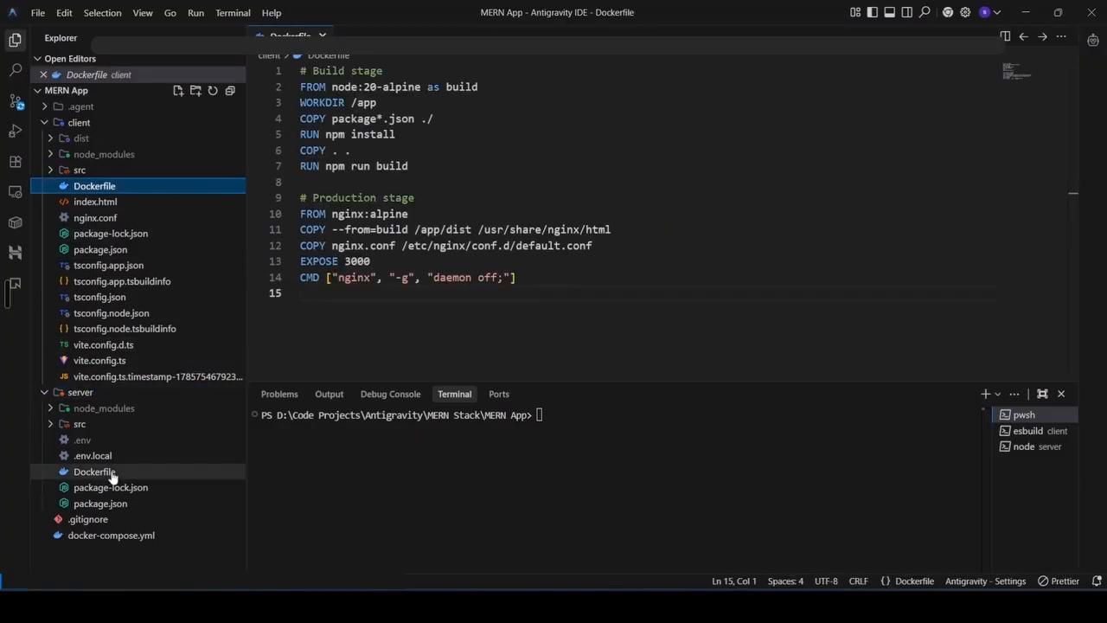
left_click(112, 473)
left_click(121, 535)
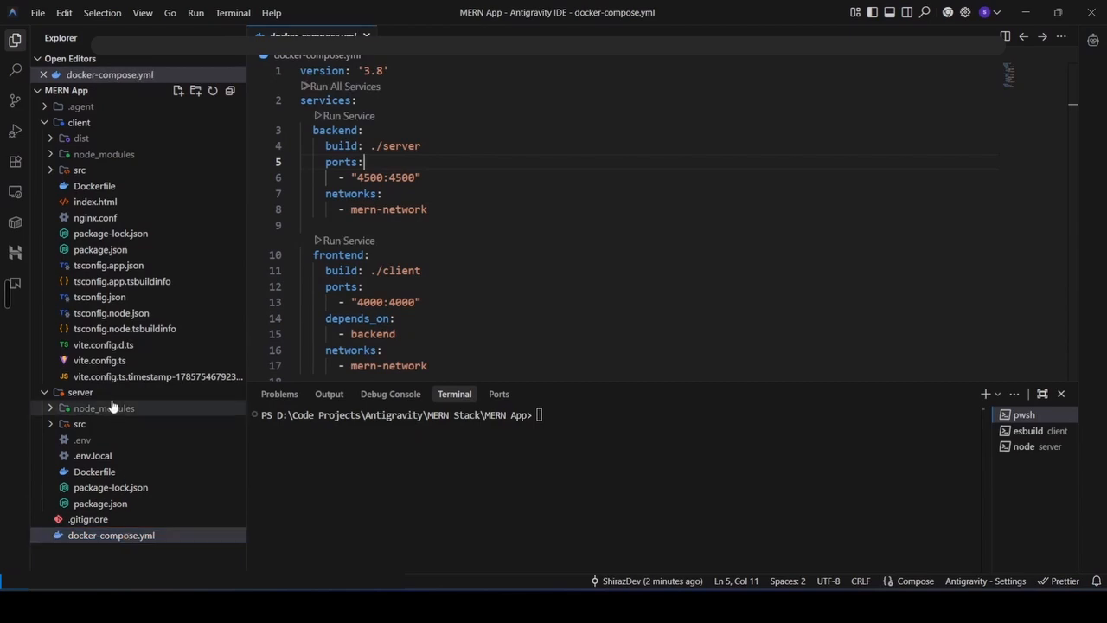
left_click(113, 470)
left_click(115, 206)
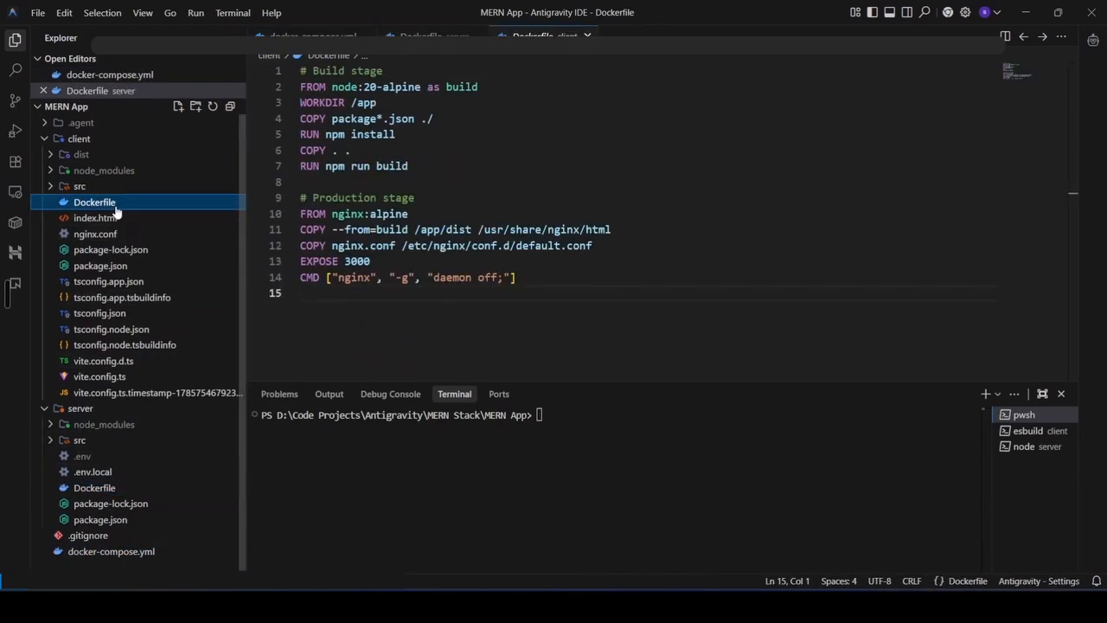
left_click(496, 320)
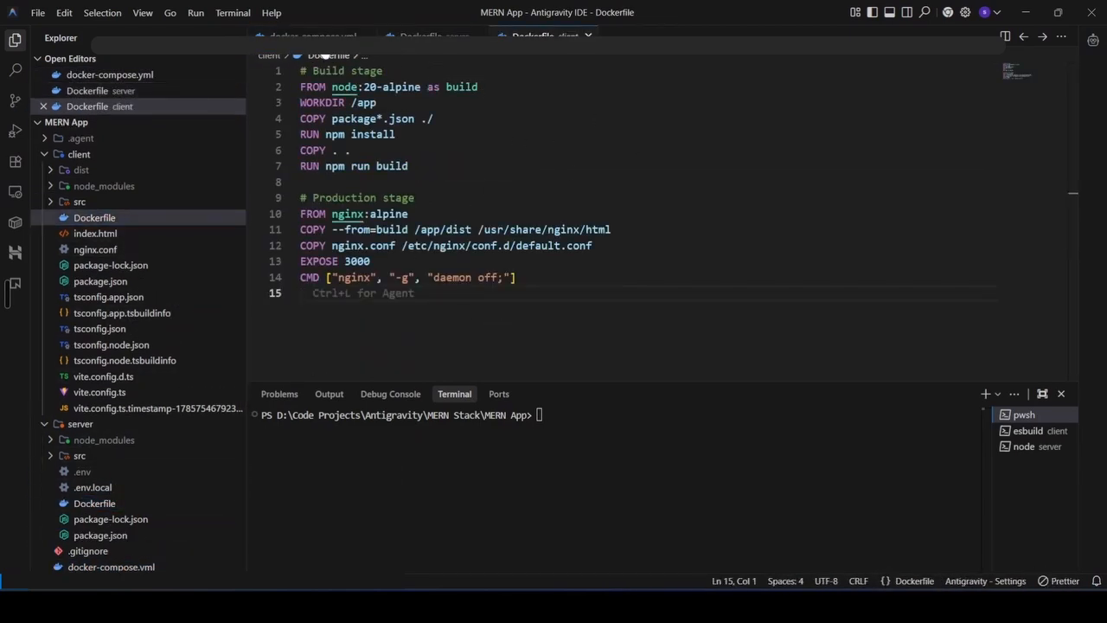
left_click(313, 36)
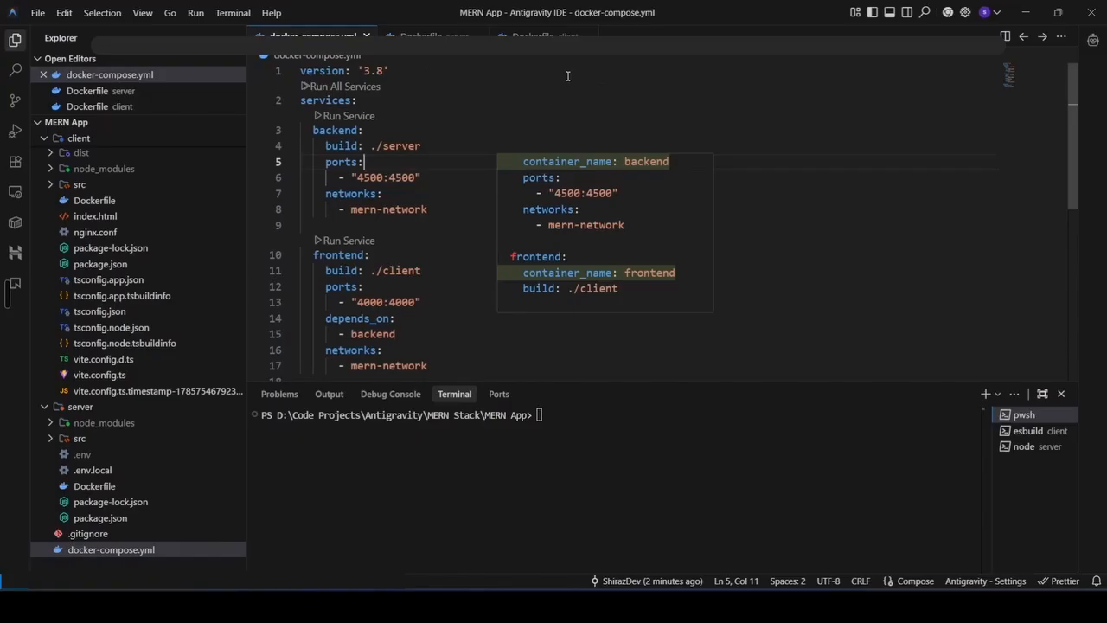
Draft an AI agent prompt asking it to create the project's Docker files and make sure they work with Dokploy.
key("ctrl+l")
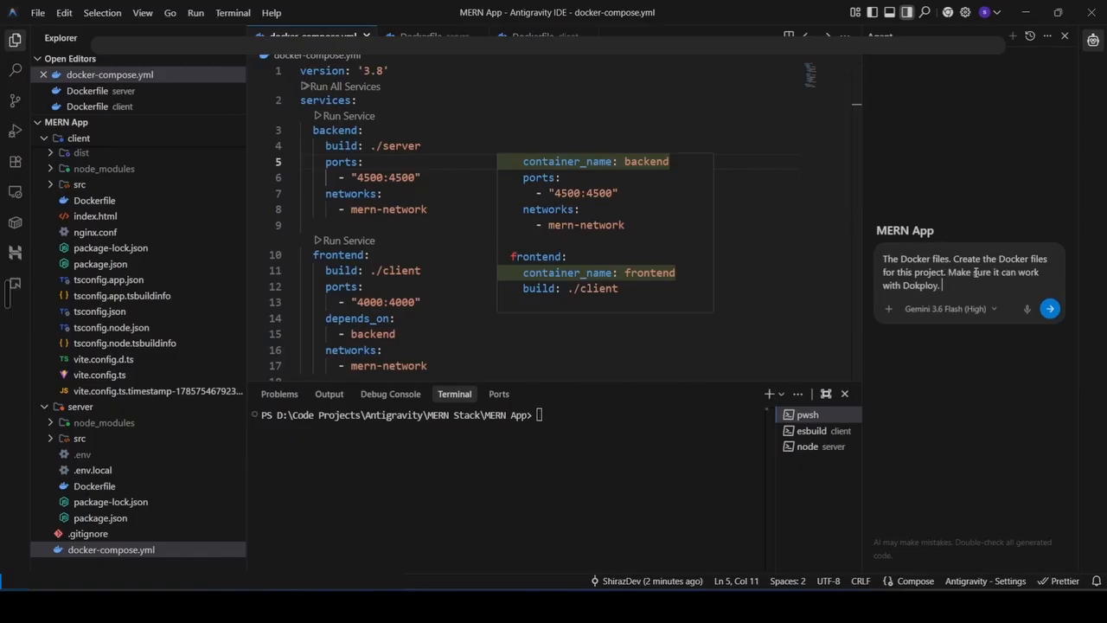
left_click(476, 208)
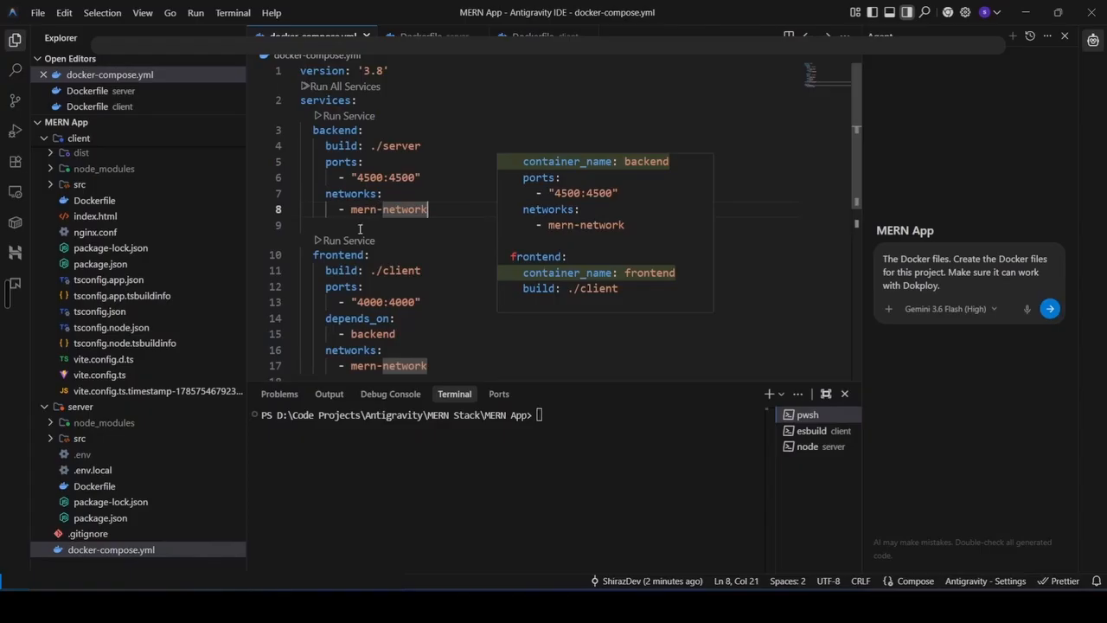
Review docker-compose.yml, and clear the unsent Docker files prompt from the agent chat.
scroll(428, 229, "down", 3)
scroll(441, 230, "up", 2)
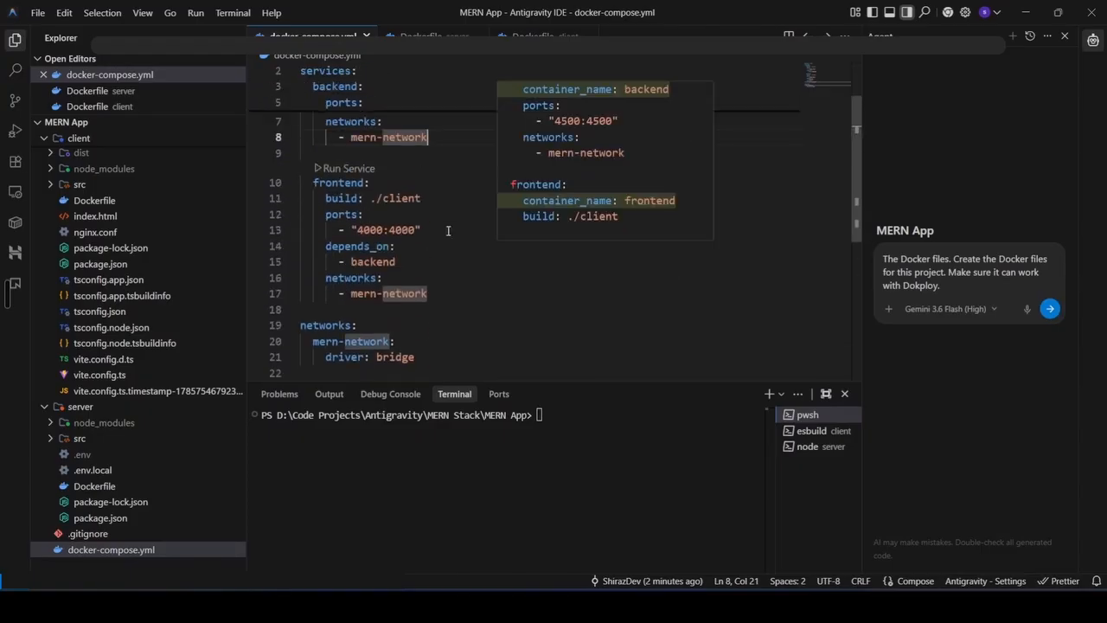
scroll(448, 230, "up", 2)
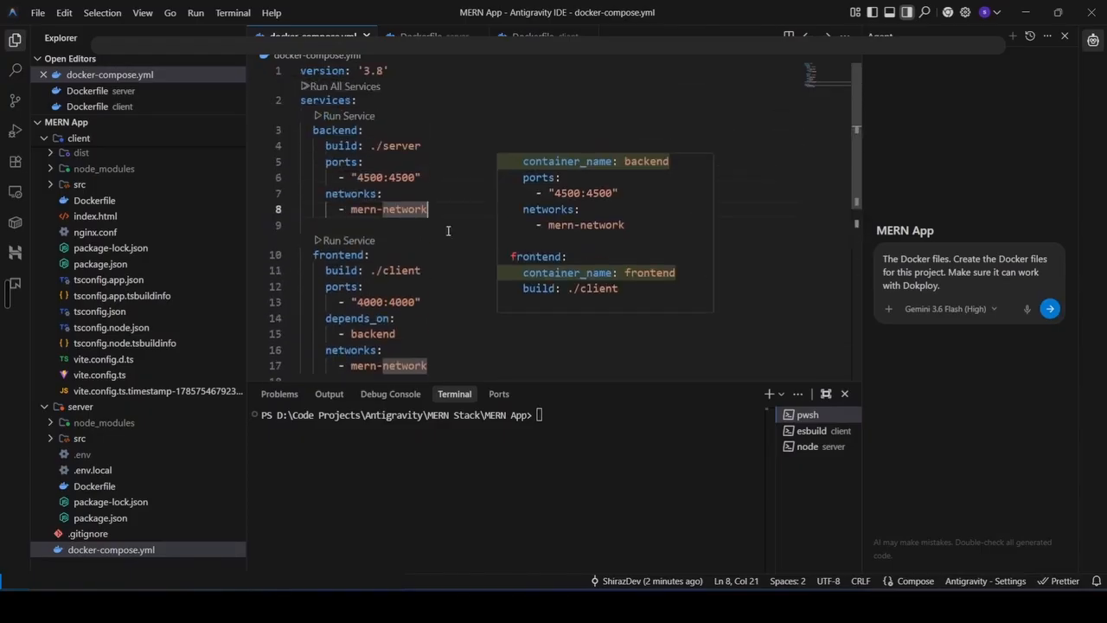
left_click(448, 230)
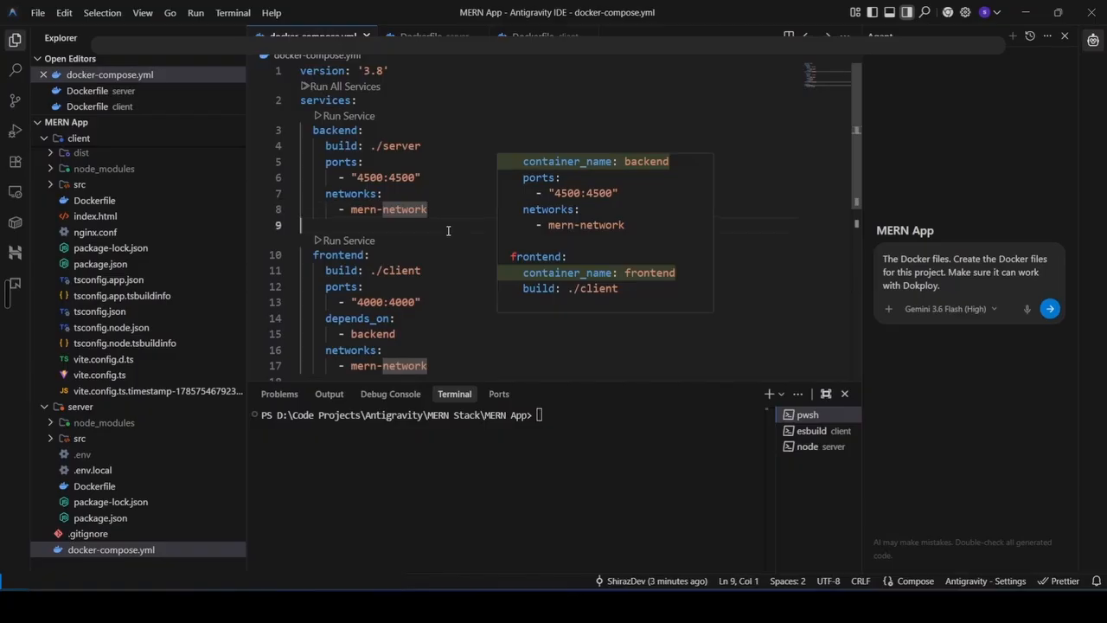
left_click_drag(939, 286, 863, 257)
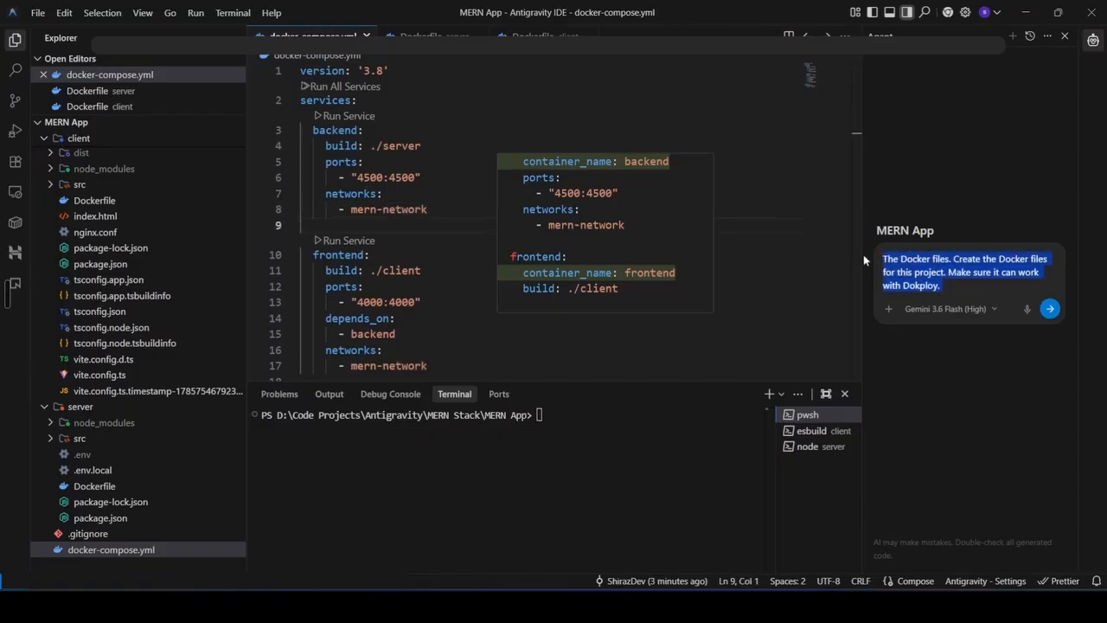
key("BackSpace")
left_click(442, 78)
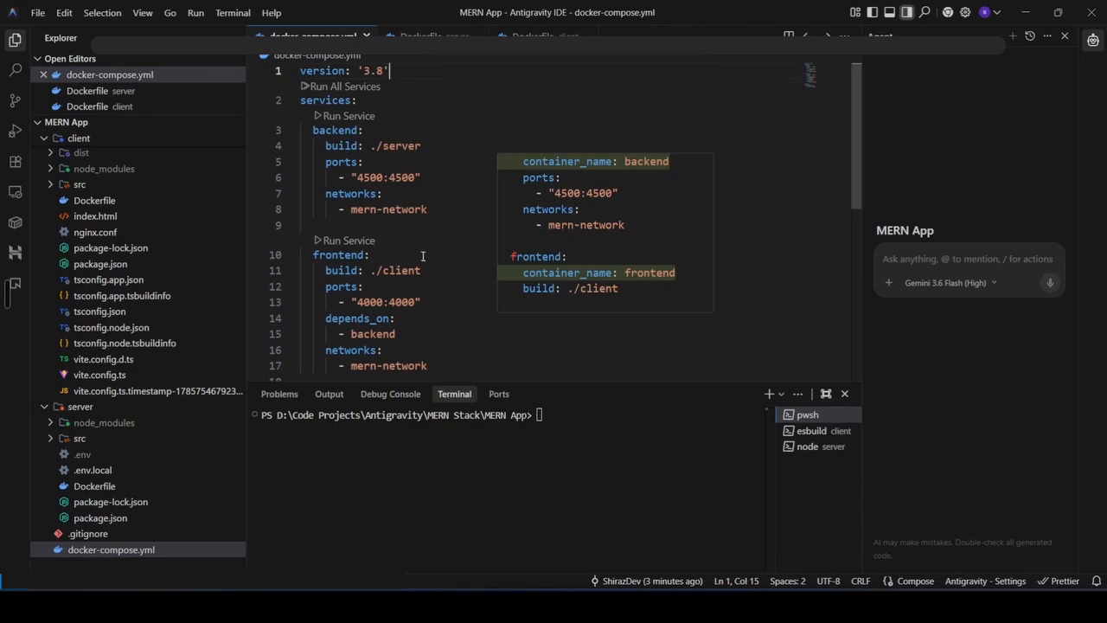
Compare the port exposed in the server Dockerfile with the backend and frontend port mappings in docker-compose.yml.
left_click(424, 38)
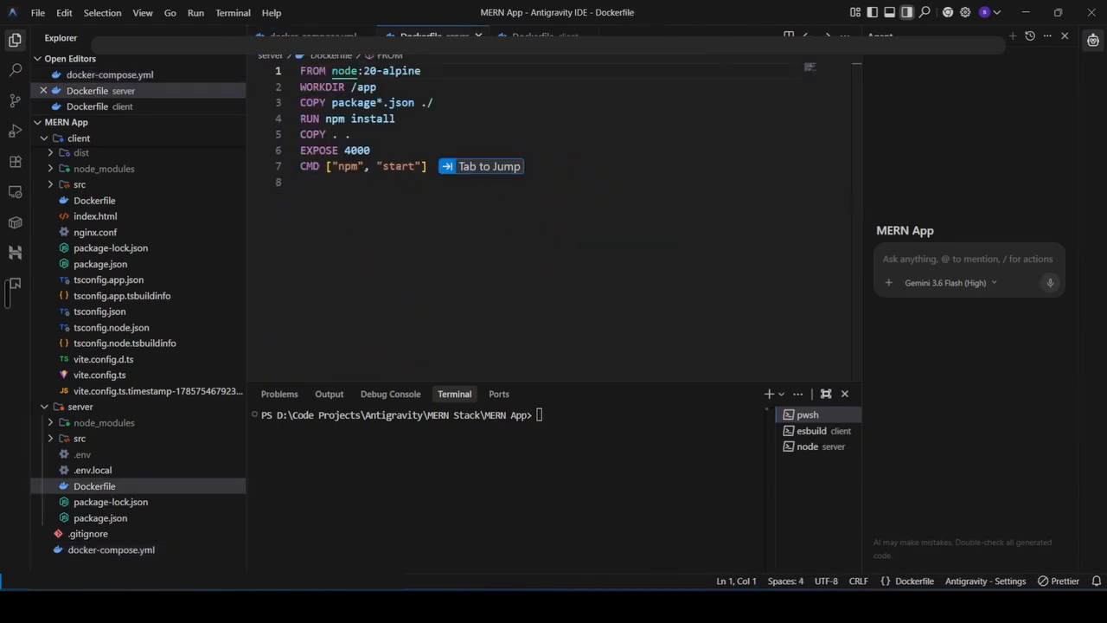
left_click(351, 151)
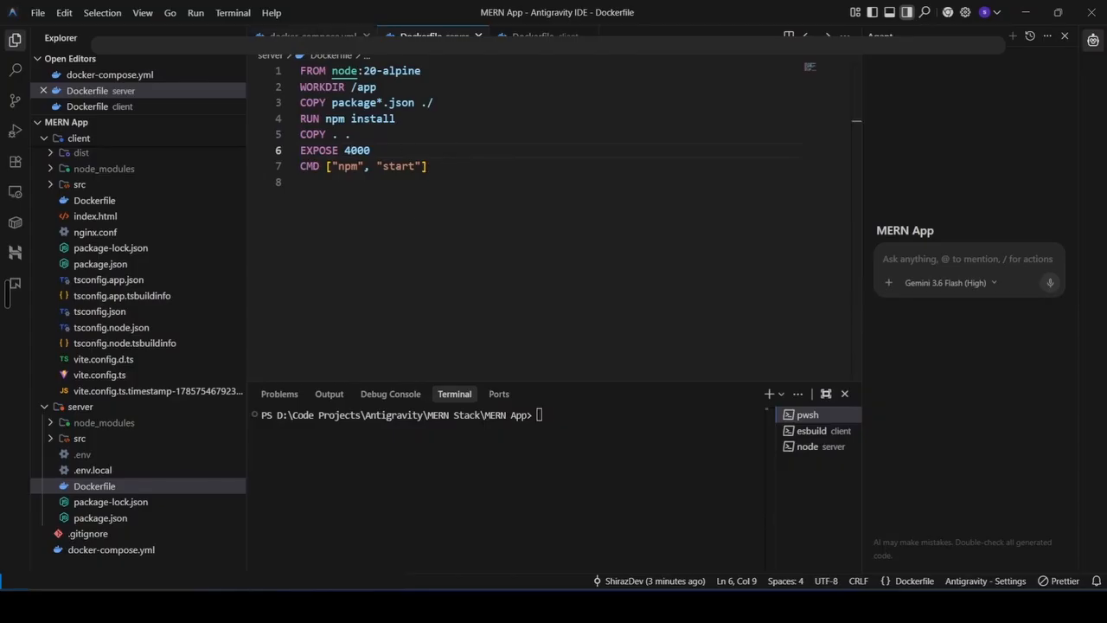
left_click(333, 38)
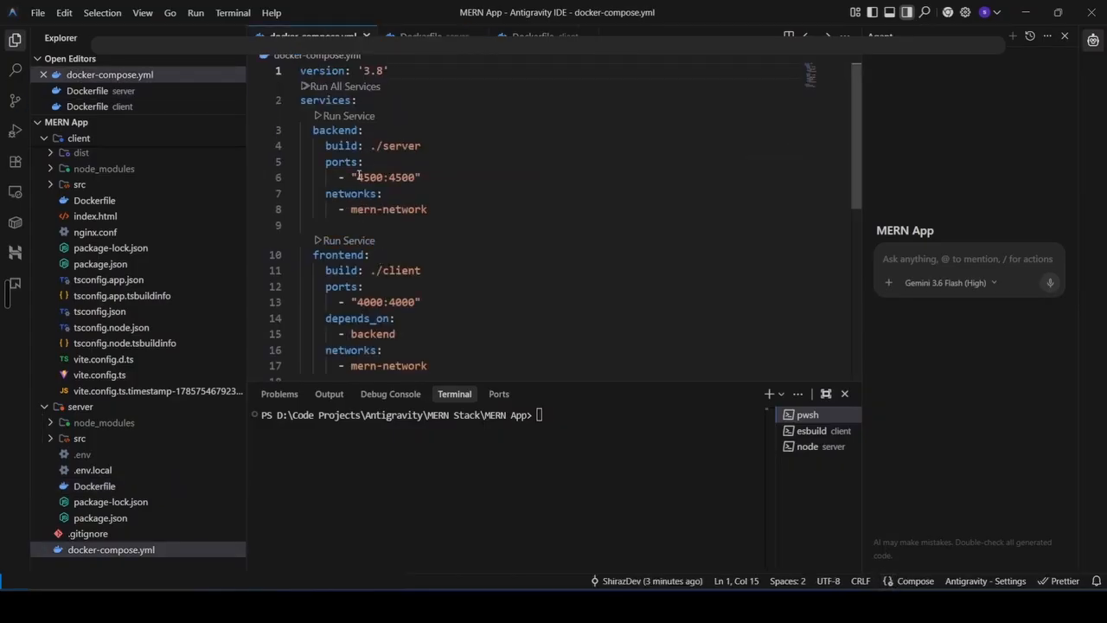
scroll(445, 264, "down", 4)
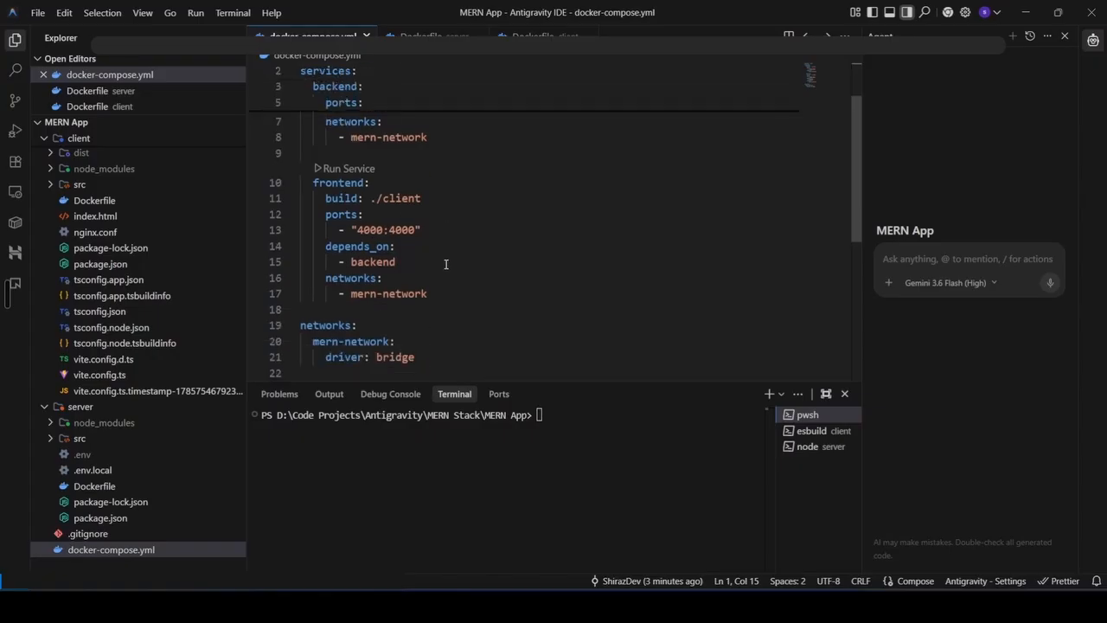
scroll(433, 173, "up", 4)
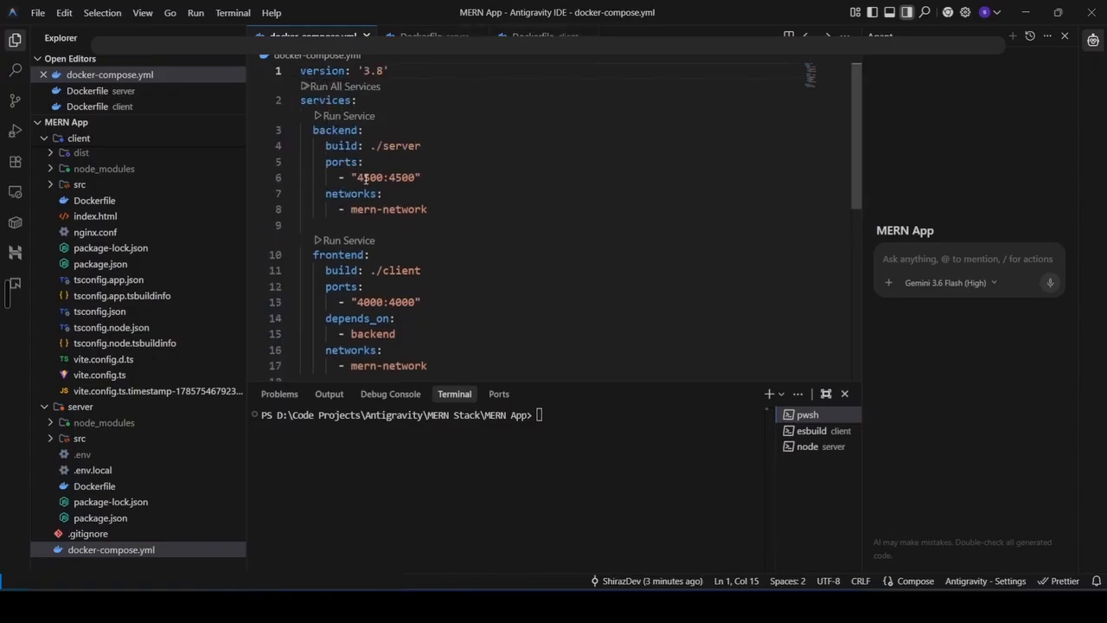
left_click_drag(354, 304, 385, 305)
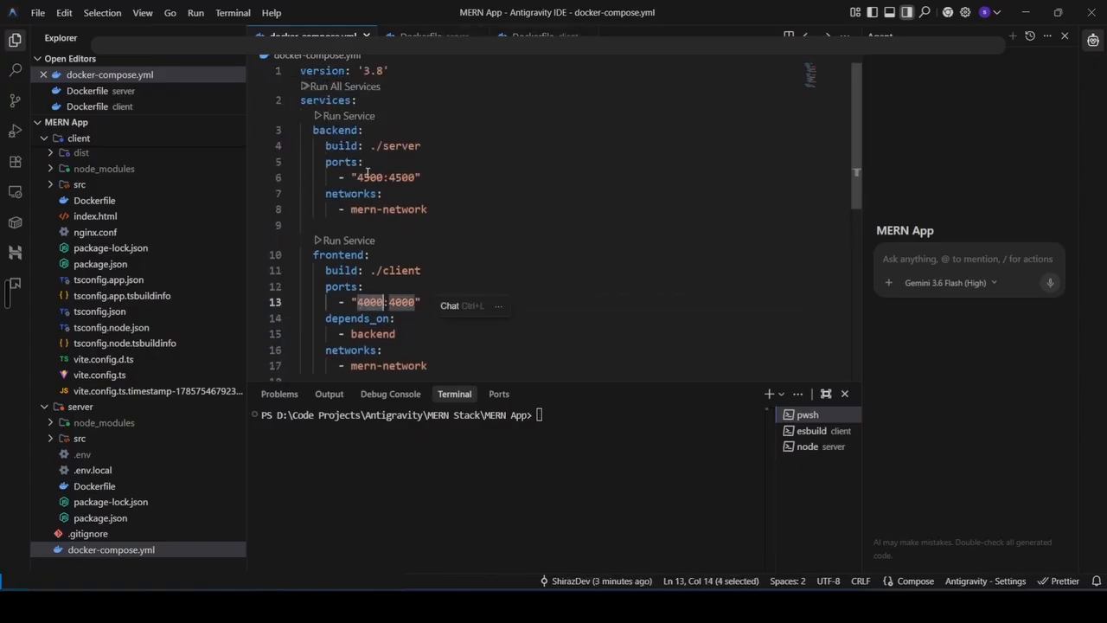
left_click_drag(356, 177, 386, 180)
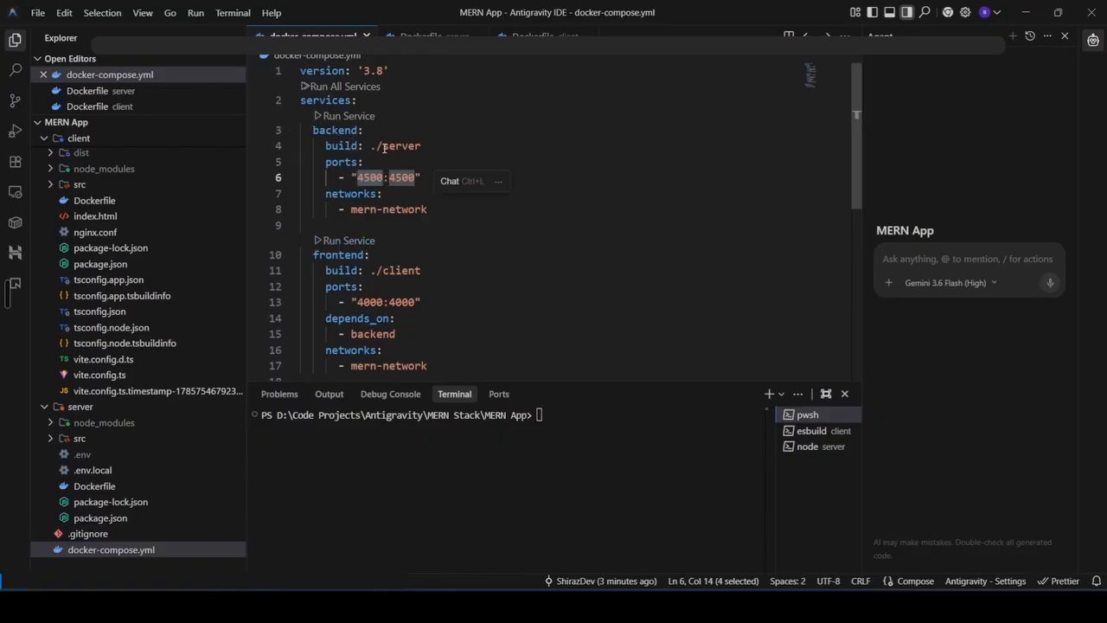
Set the exposed port to 4500 in the server Dockerfile and to 4000 in the client Dockerfile.
left_click(422, 37)
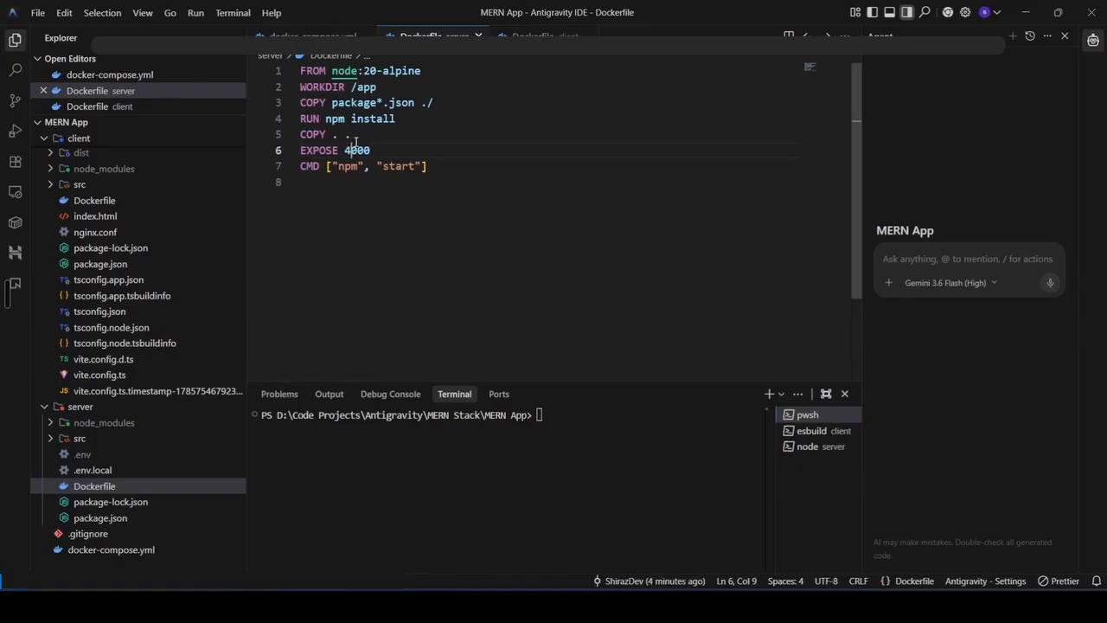
key("Delete")
type("5")
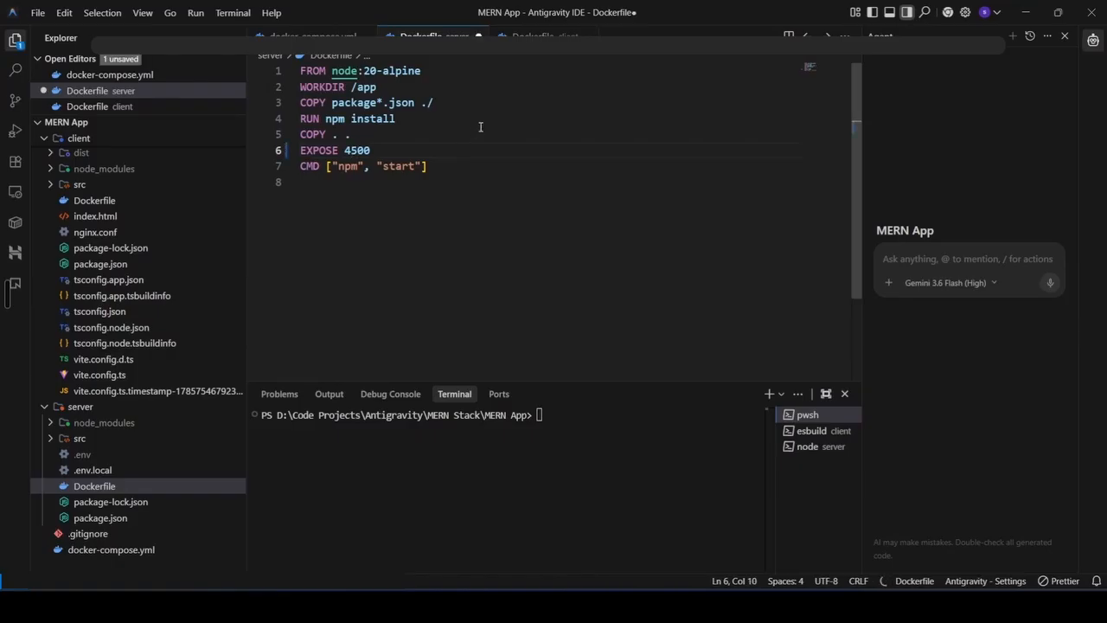
left_click(531, 35)
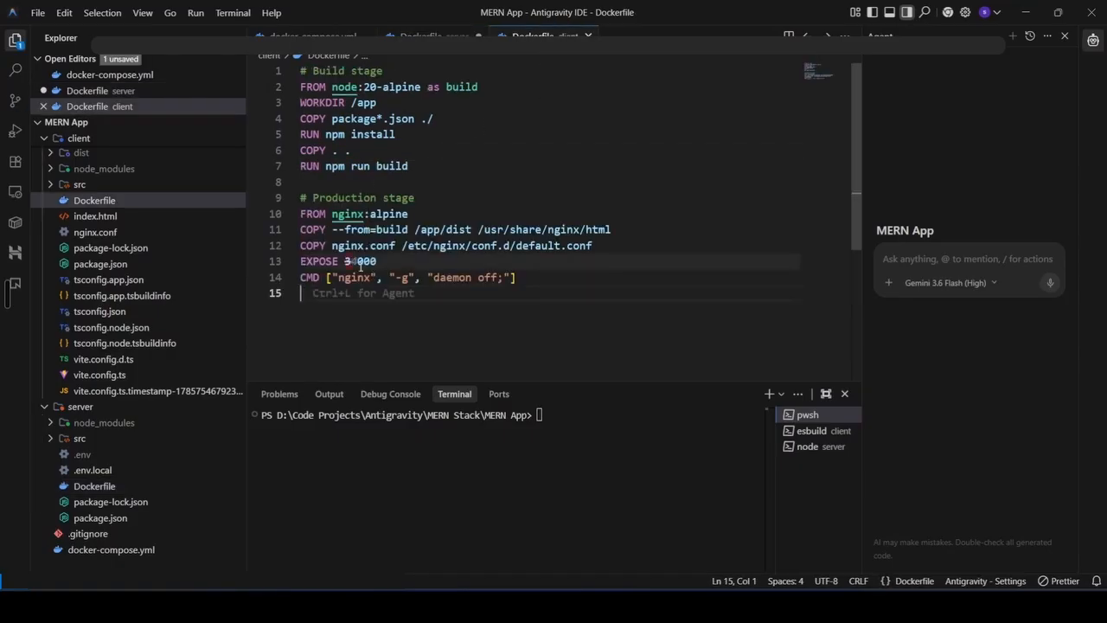
key("Tab")
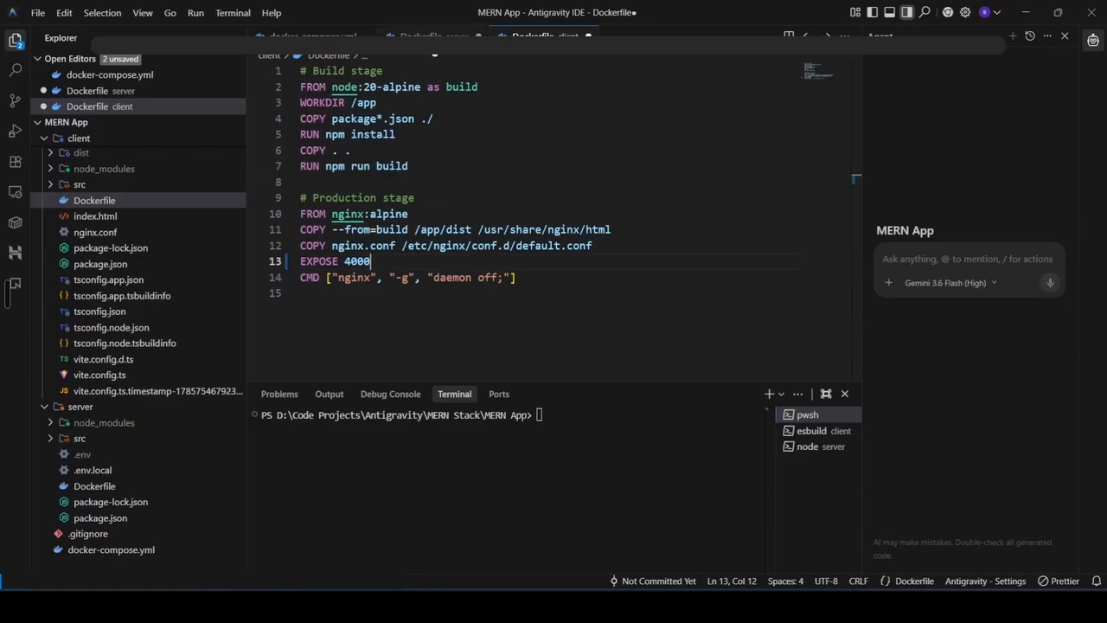
Change the Node base image to node:22-alpine in both the server Dockerfile and the client Dockerfile's build stage.
left_click(430, 36)
left_click_drag(322, 71, 421, 70)
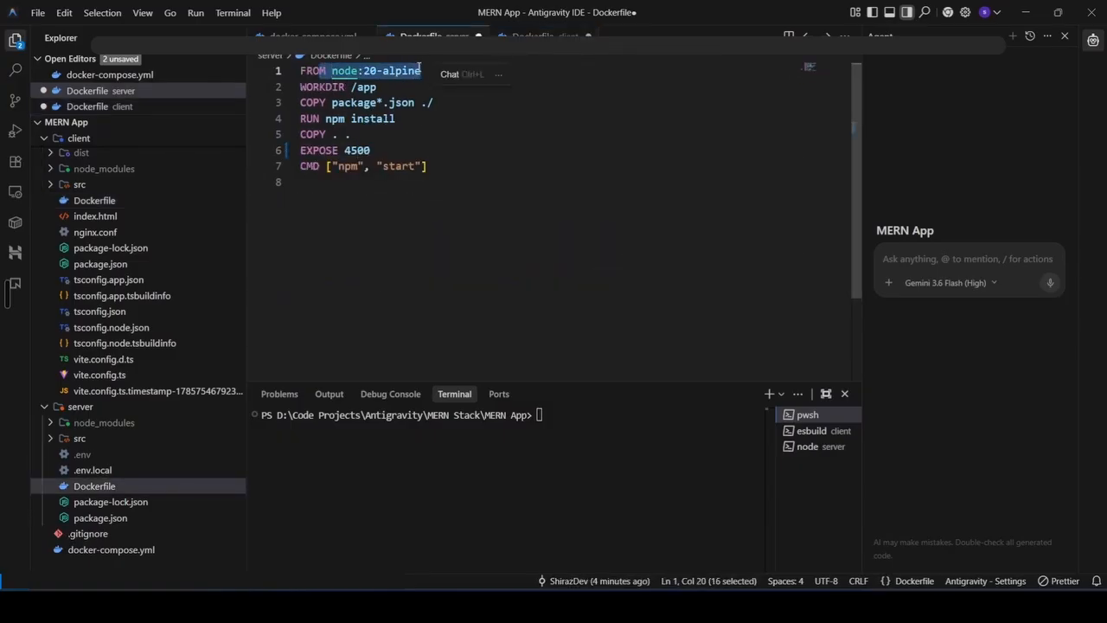
left_click(377, 73)
key("BackSpace")
type("2")
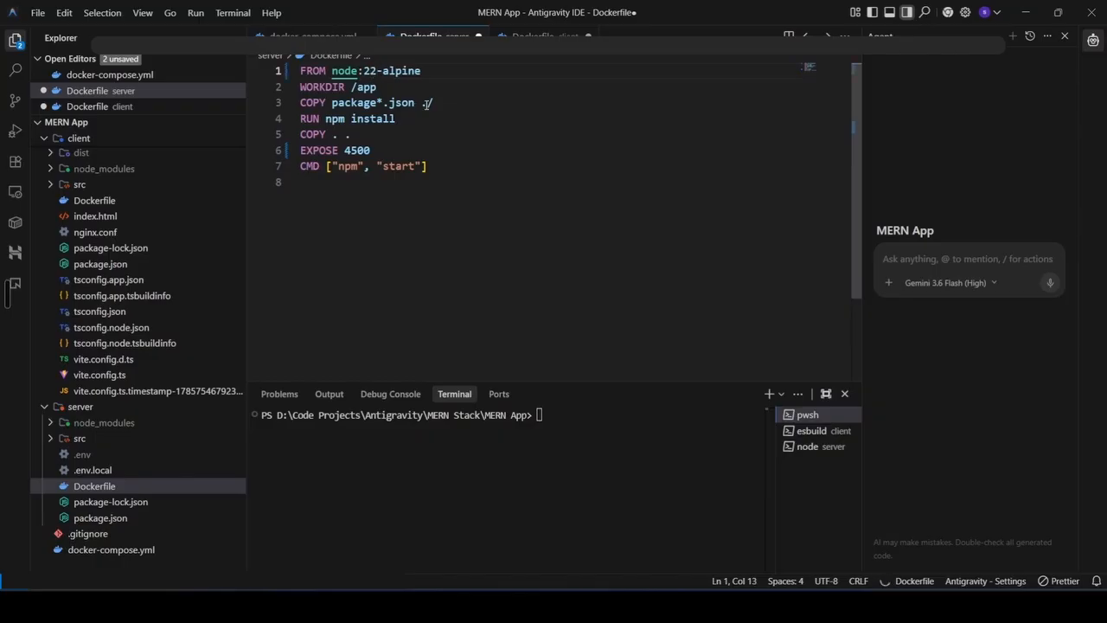
left_click(527, 40)
left_click(377, 88)
key("BackSpace")
type("22-alpine as build")
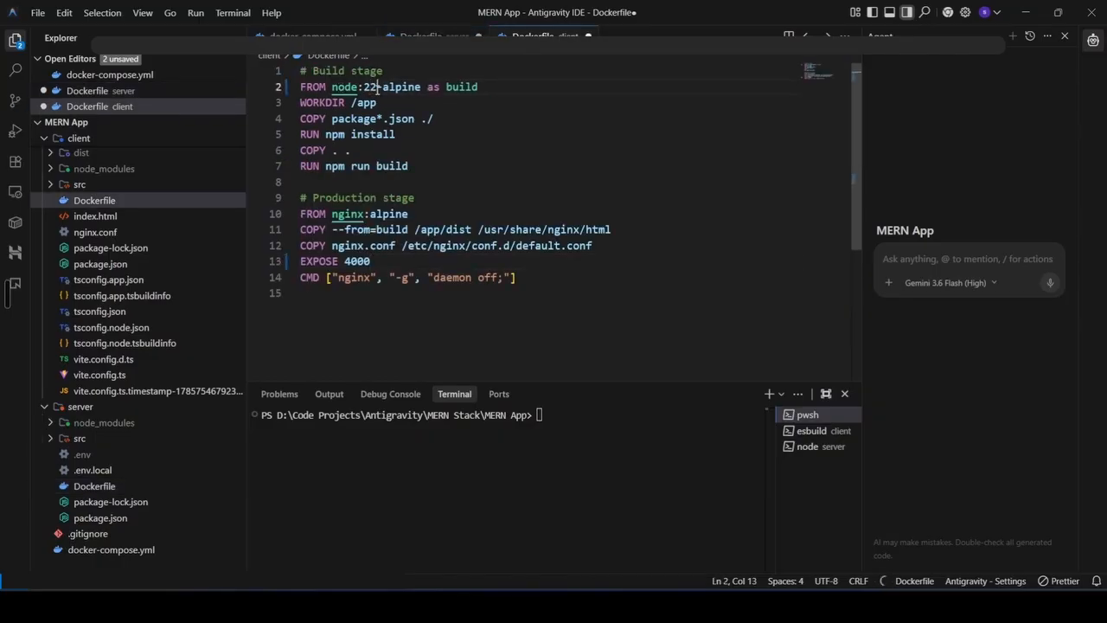
Examine the server Dockerfile line by line: working directory, package file copy, npm install, source copy, exposed port and start command.
left_click(324, 40)
left_click(432, 40)
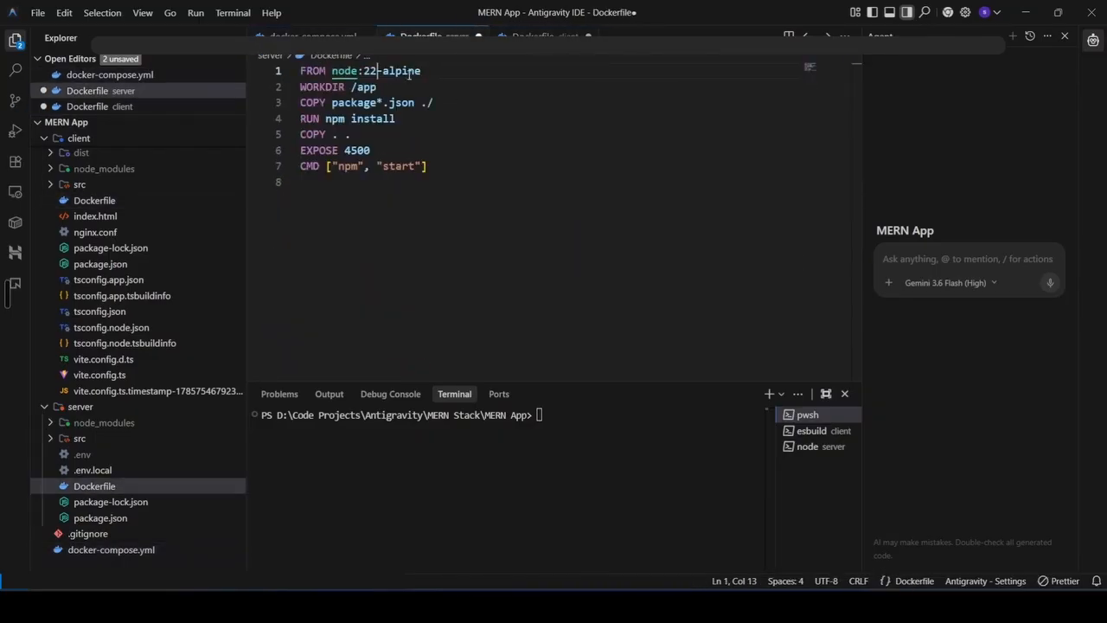
left_click_drag(308, 88, 375, 87)
left_click_drag(313, 103, 408, 103)
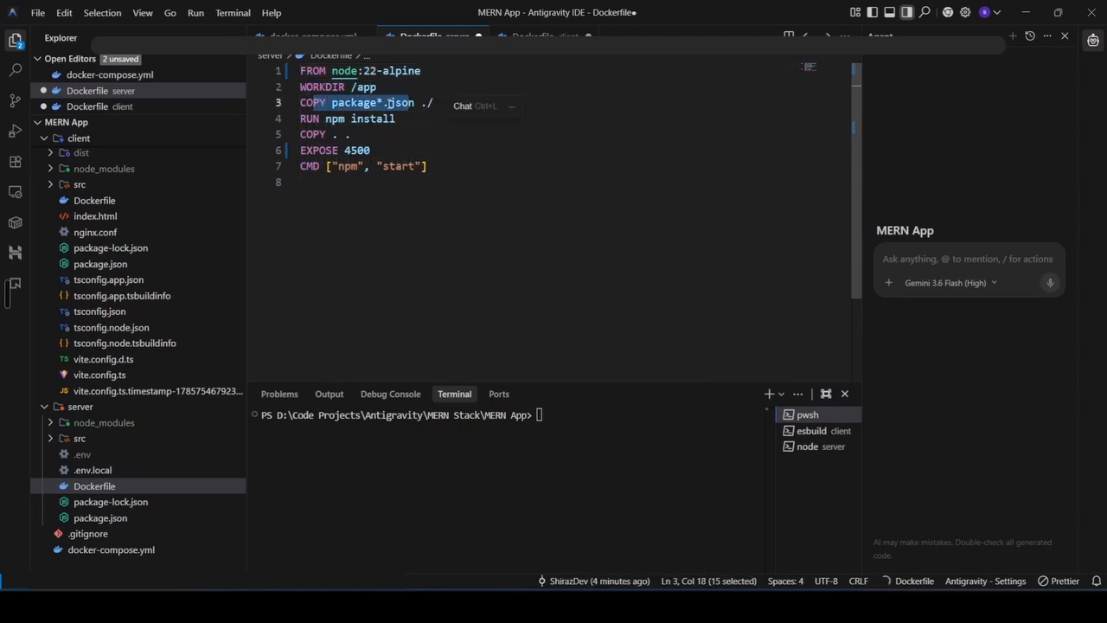
left_click(339, 103)
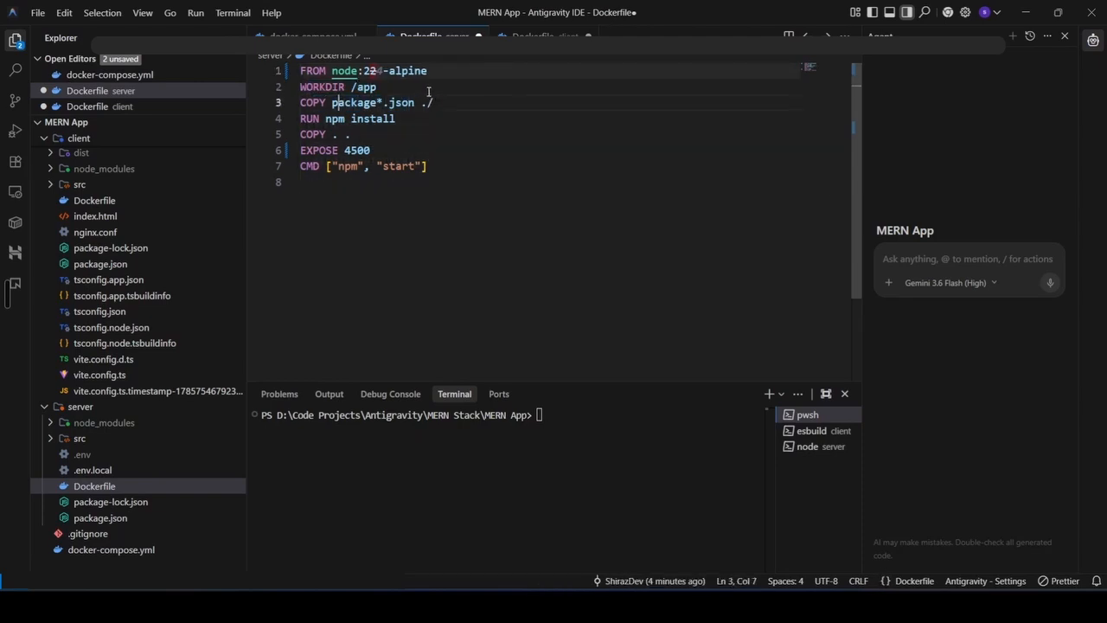
left_click_drag(327, 118, 395, 118)
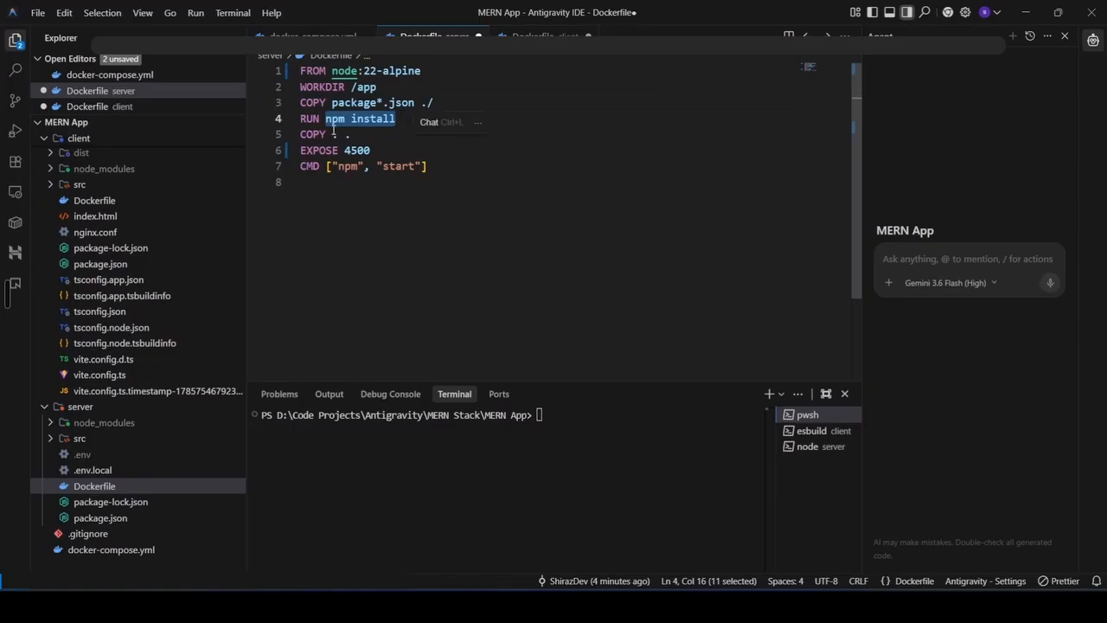
left_click(391, 150)
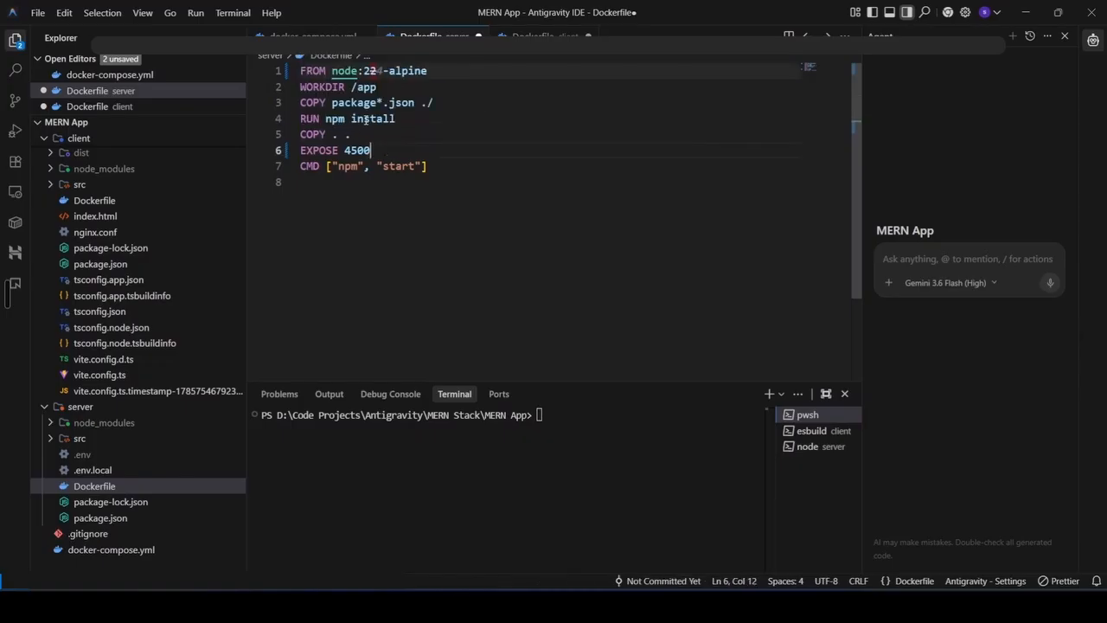
left_click(337, 134)
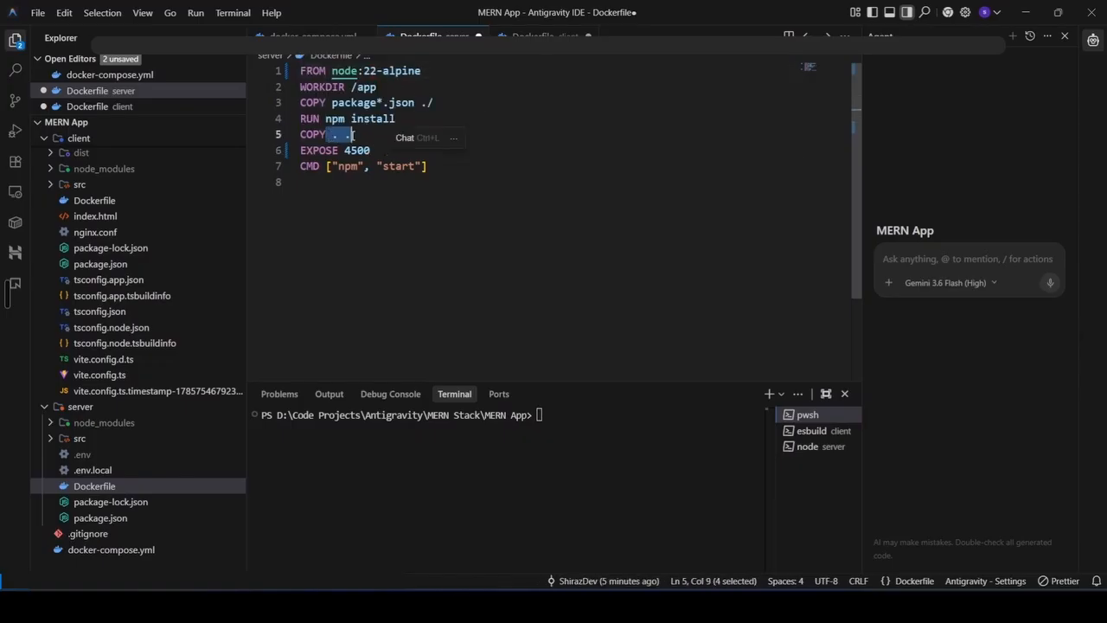
double_click(347, 135)
left_click_drag(348, 93, 376, 87)
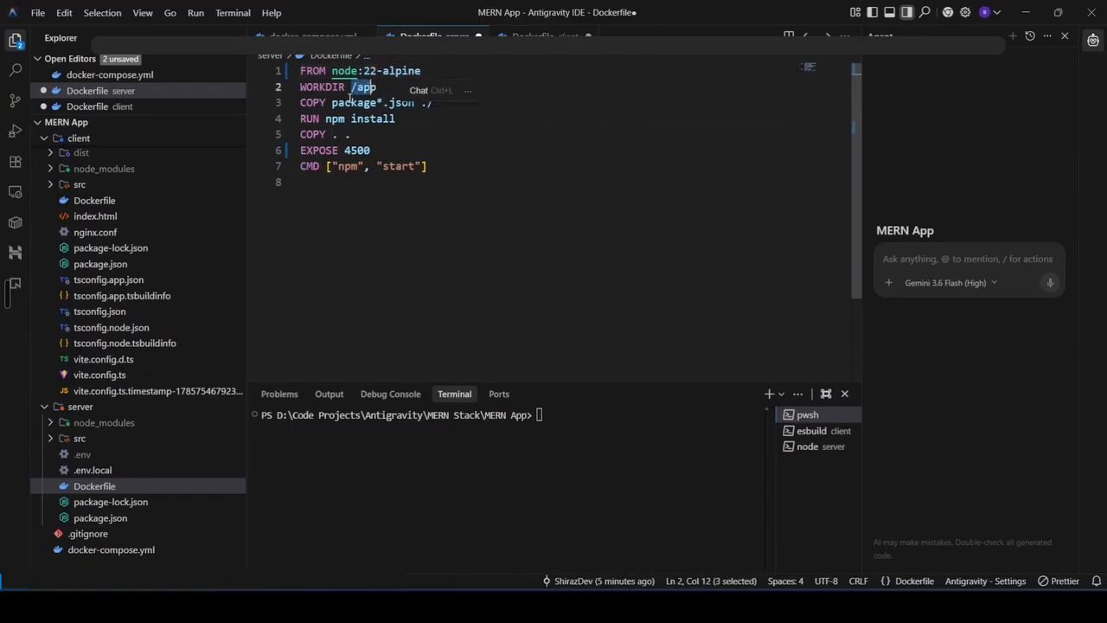
left_click_drag(314, 150, 421, 164)
left_click(444, 127)
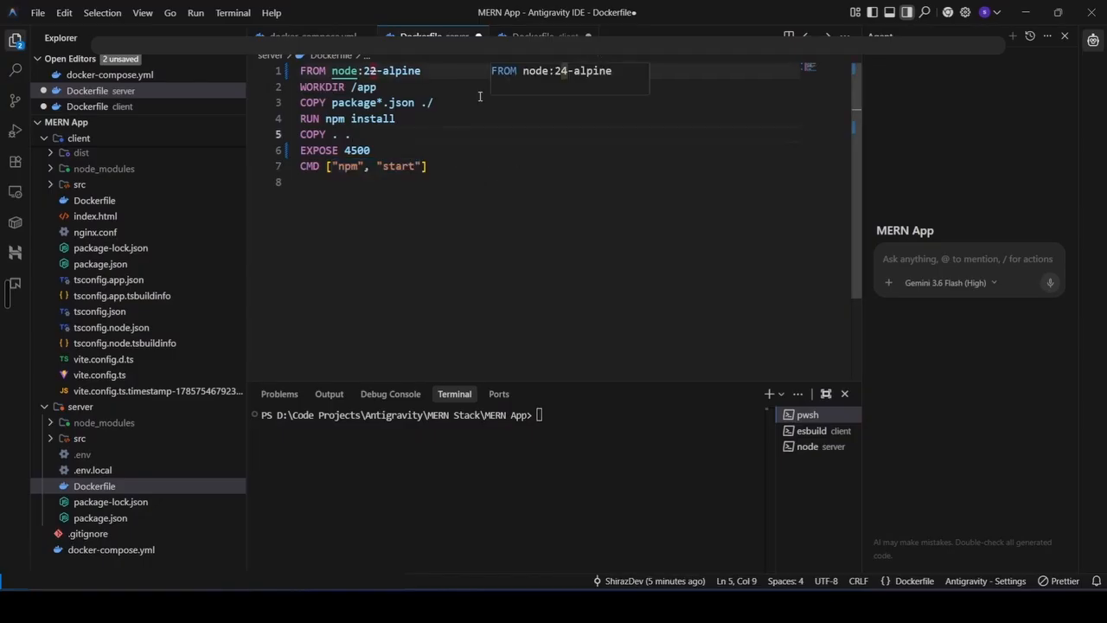
Comment out all production stage instructions in the client Dockerfile, from FROM nginx:alpine through the CMD line, and save the file.
left_click(532, 37)
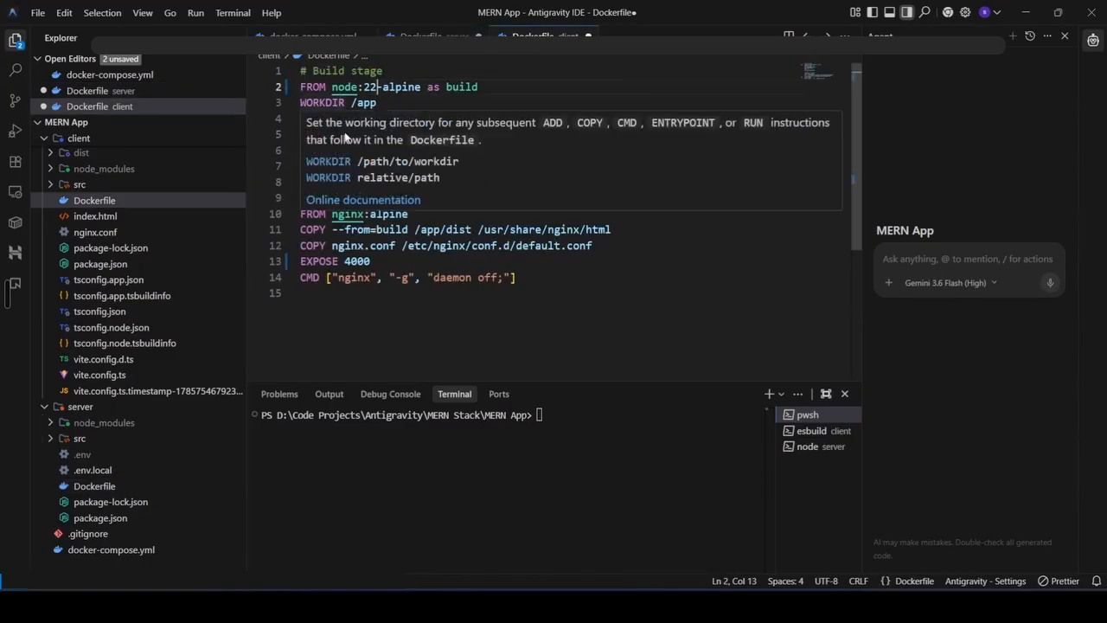
left_click(490, 88)
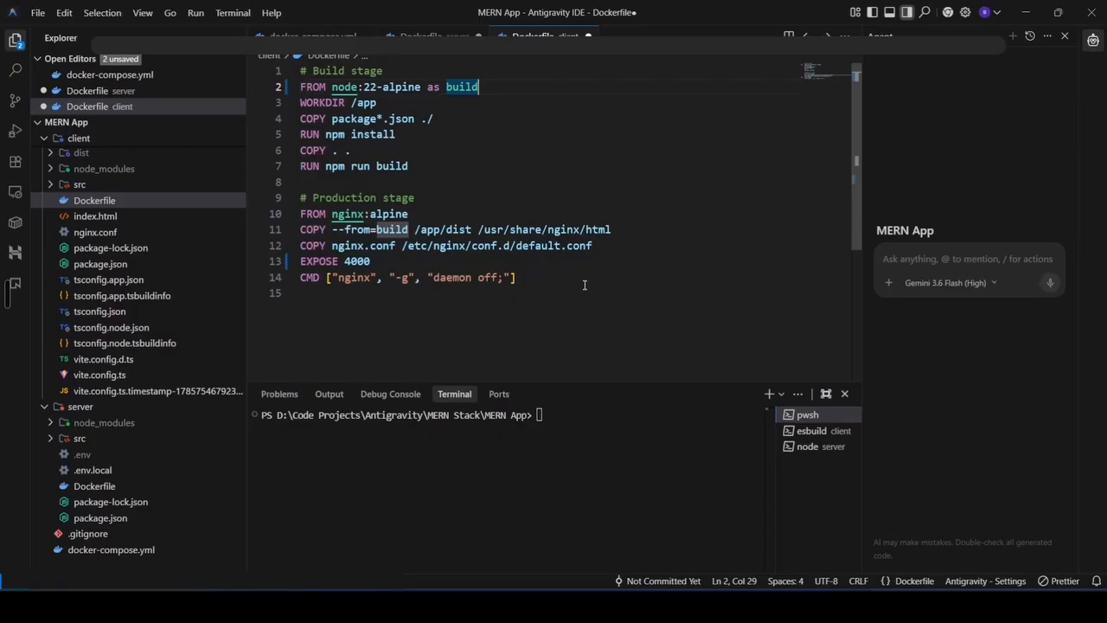
left_click_drag(593, 246, 301, 230)
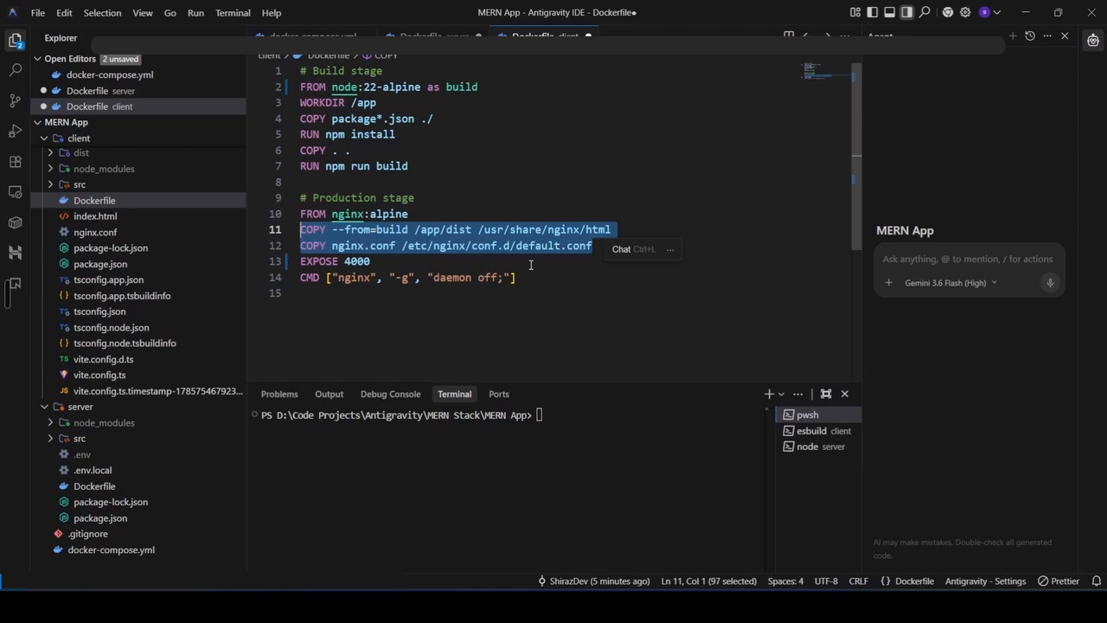
left_click_drag(530, 291, 278, 222)
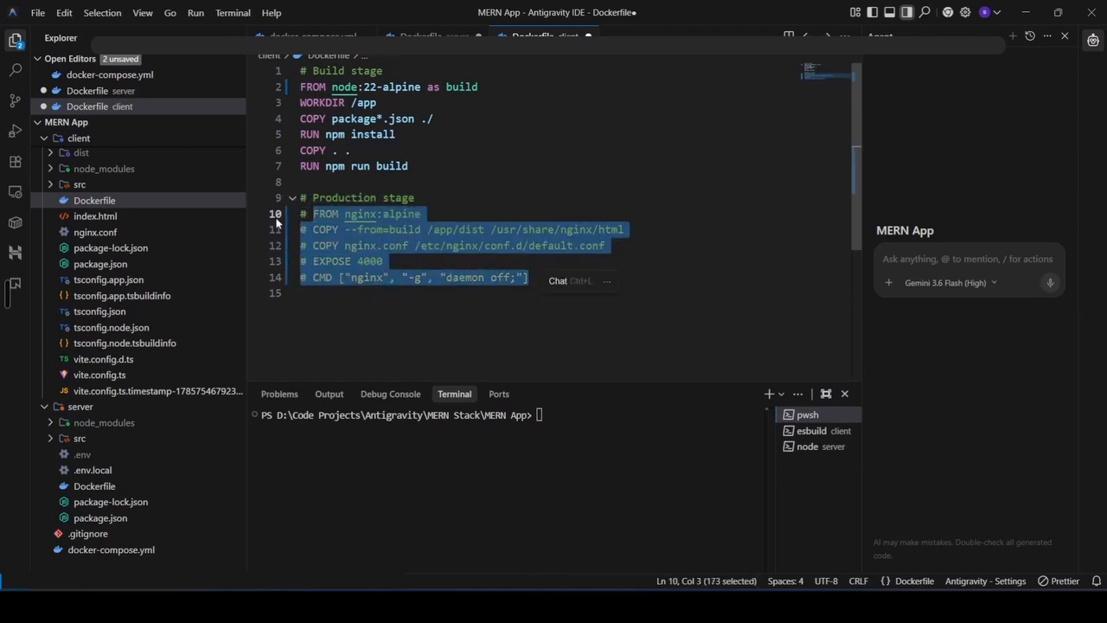
key("ctrl+slash")
left_click(497, 192)
key("ctrl+s")
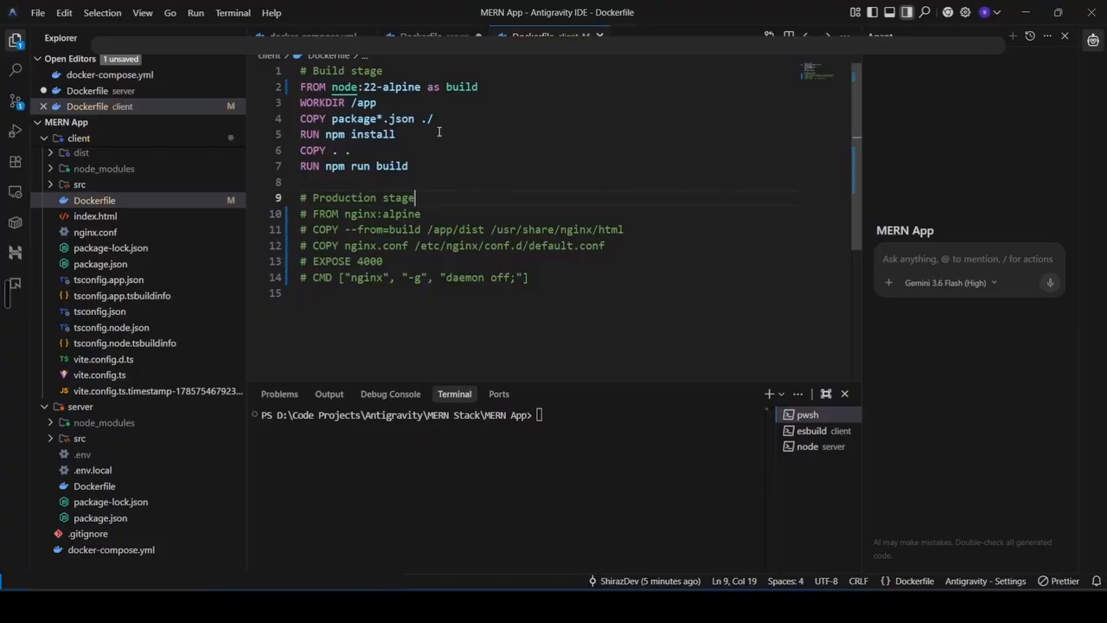
Save the edited server Dockerfile and return to docker-compose.yml.
left_click(437, 37)
left_click(313, 37)
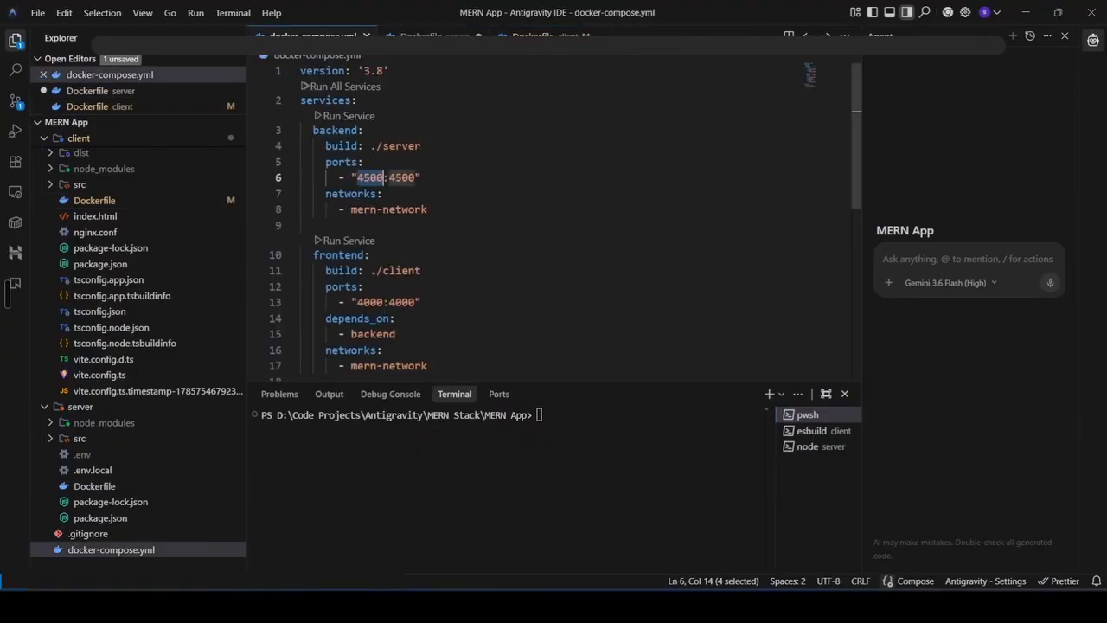
left_click(436, 37)
key("ctrl+s")
key("ctrl+Tab")
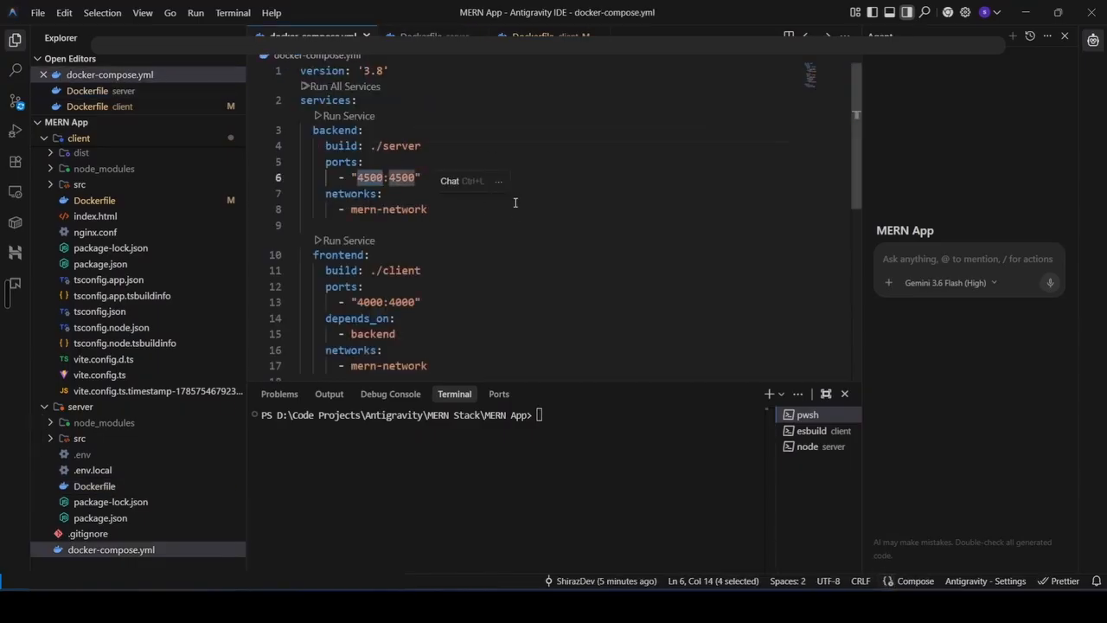
Examine the backend service in docker-compose.yml: its build path, port mapping and network.
left_click(381, 146)
left_click_drag(312, 131, 415, 146)
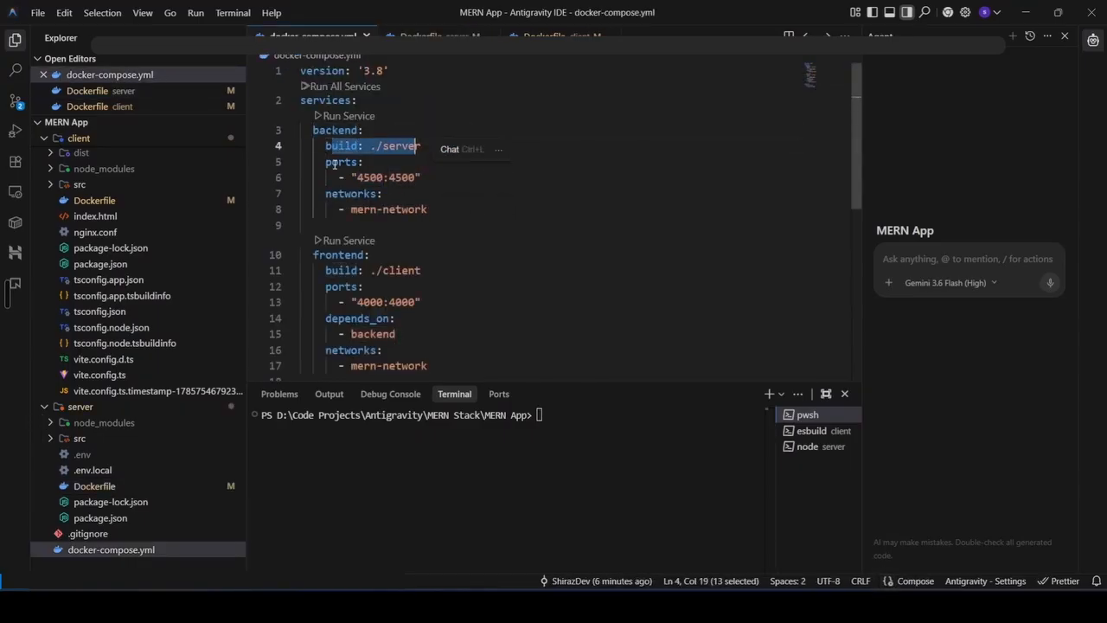
left_click_drag(325, 162, 415, 177)
left_click_drag(326, 194, 427, 210)
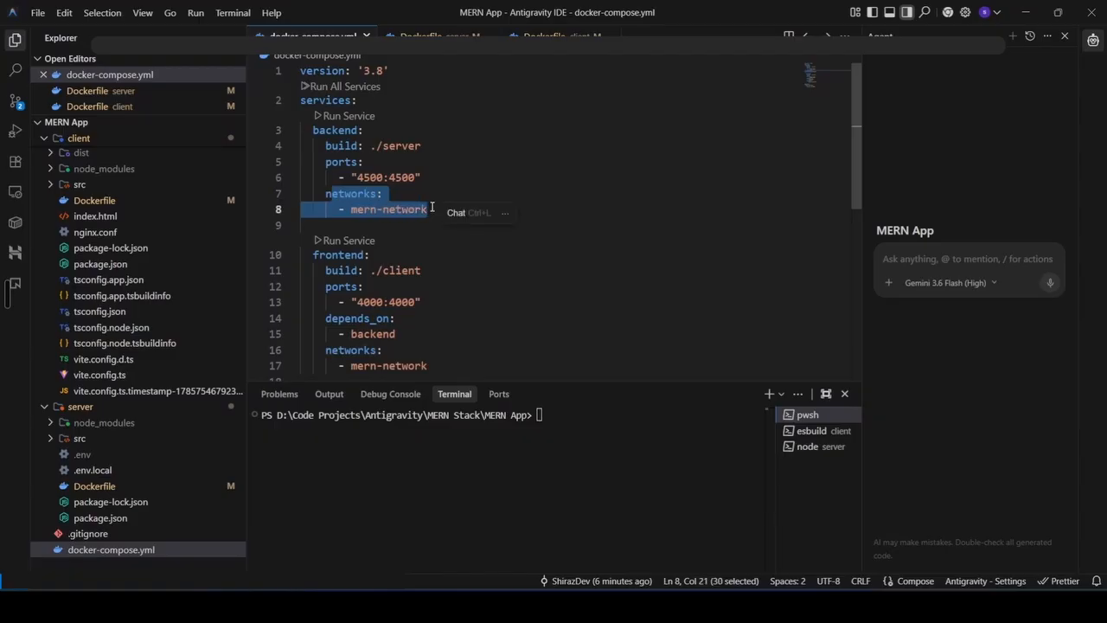
scroll(381, 198, "down", 1)
scroll(381, 198, "down", 1)
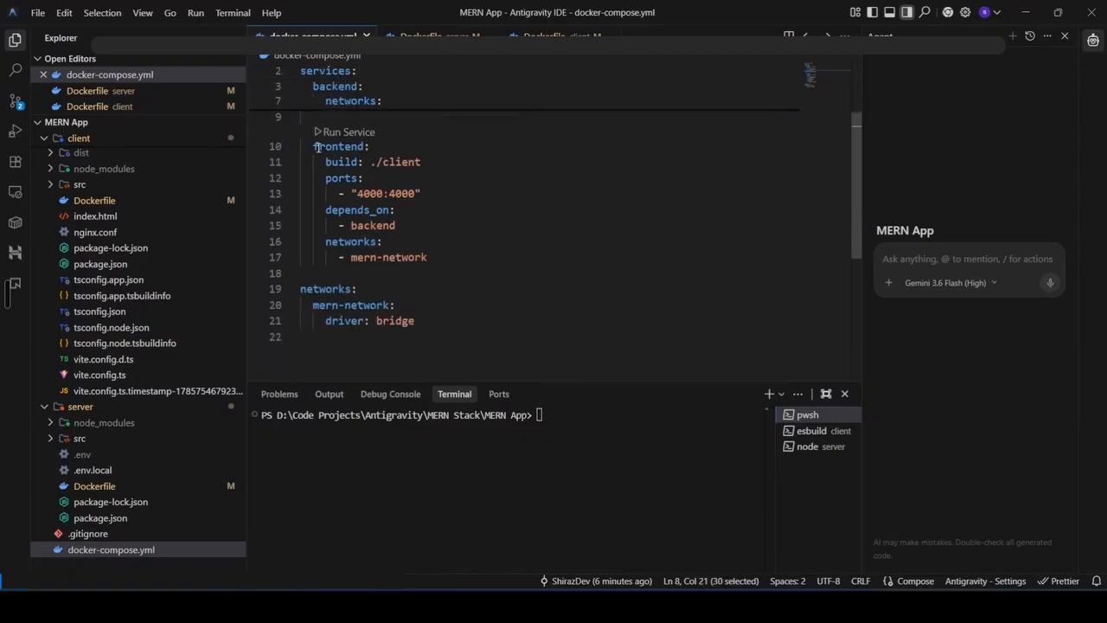
Examine the frontend service in docker-compose.yml: its build path, port mapping, backend dependency and network.
left_click_drag(313, 147, 349, 147)
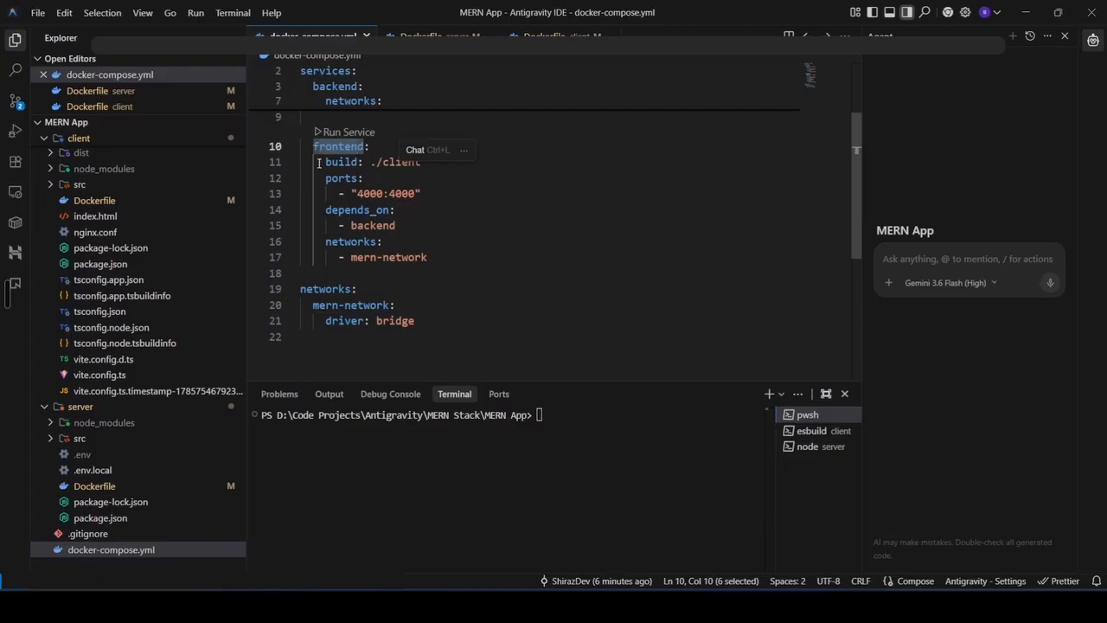
left_click_drag(320, 162, 423, 163)
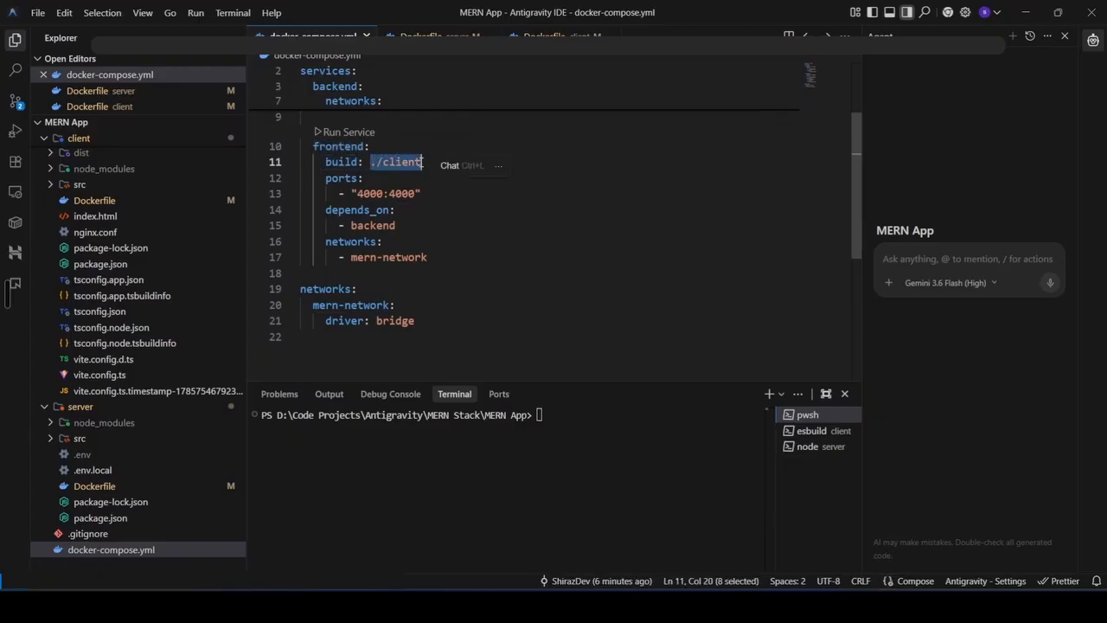
left_click_drag(327, 179, 425, 192)
left_click(331, 197)
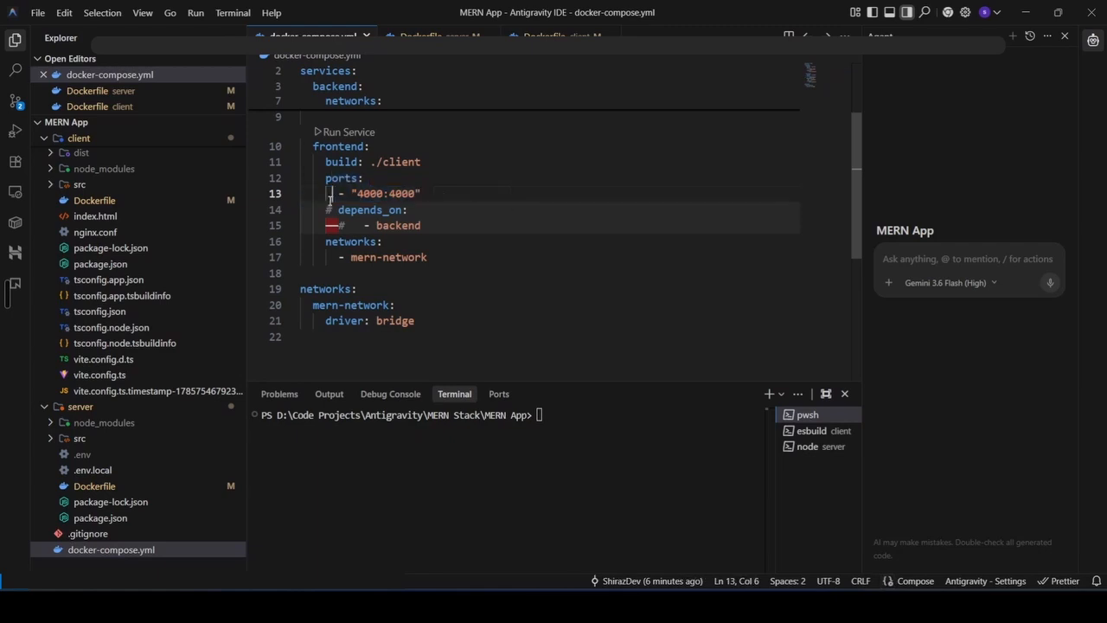
left_click(411, 165)
left_click(417, 270)
left_click_drag(352, 208, 399, 223)
left_click(388, 225)
scroll(382, 225, "up", 3)
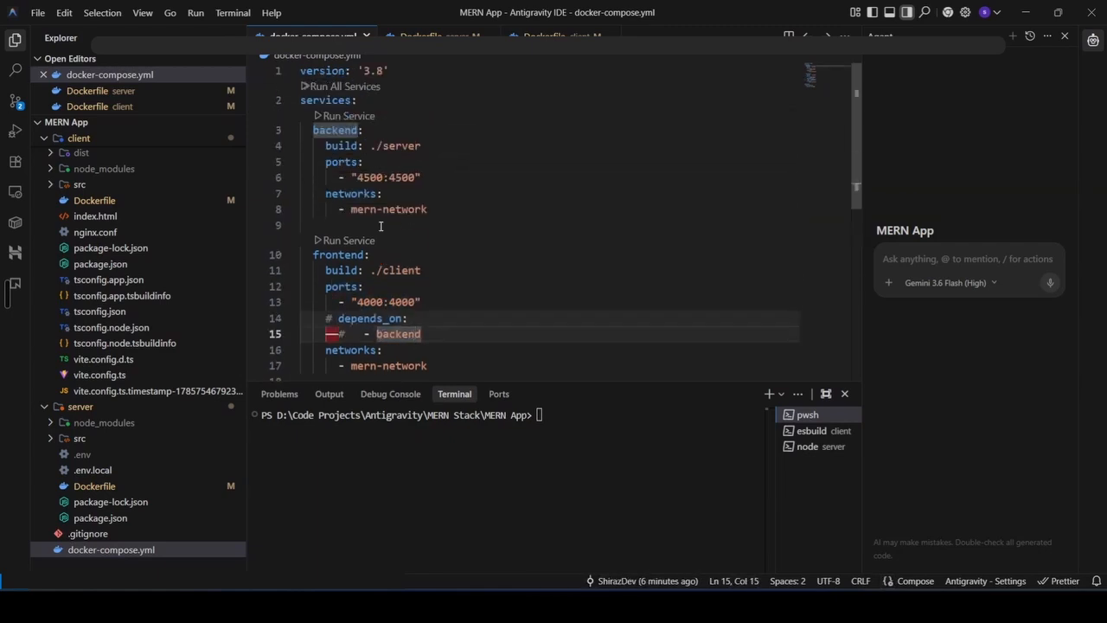
left_click(324, 129)
scroll(387, 215, "down", 4)
left_click_drag(327, 200, 423, 218)
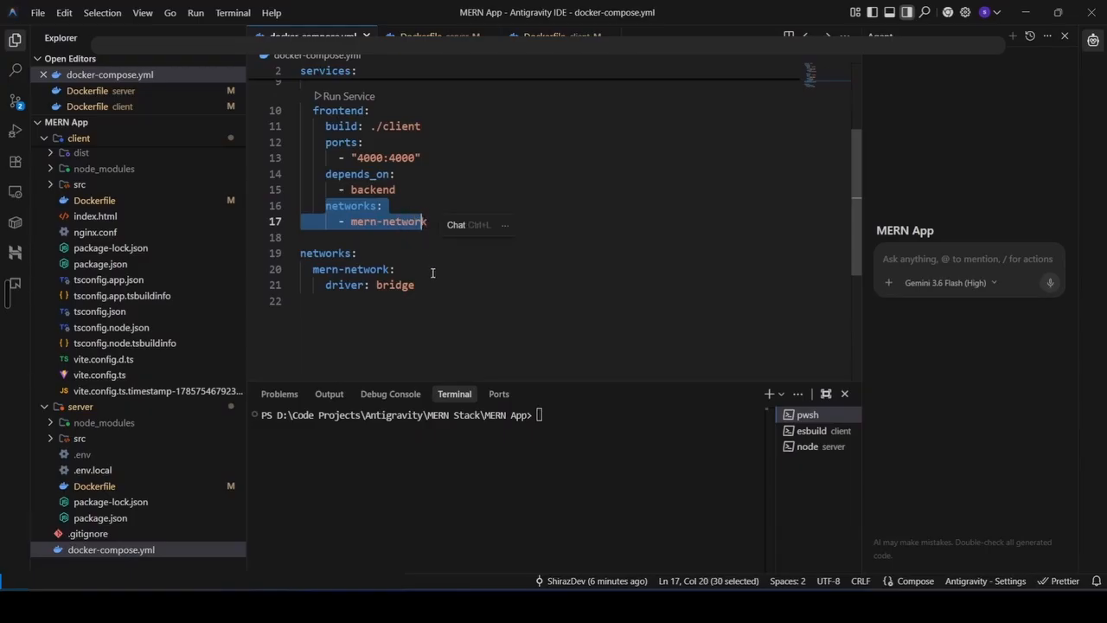
Examine the mern-network definition and its bridge driver, and return to the backend service's build line.
double_click(337, 253)
double_click(331, 270)
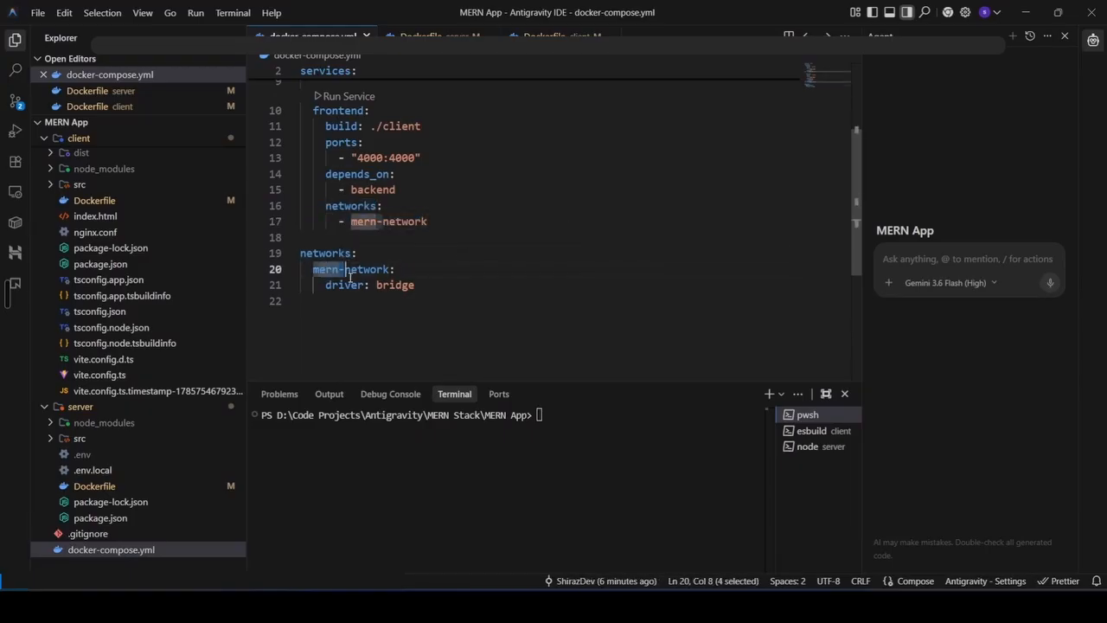
left_click_drag(349, 273, 412, 286)
left_click(372, 301)
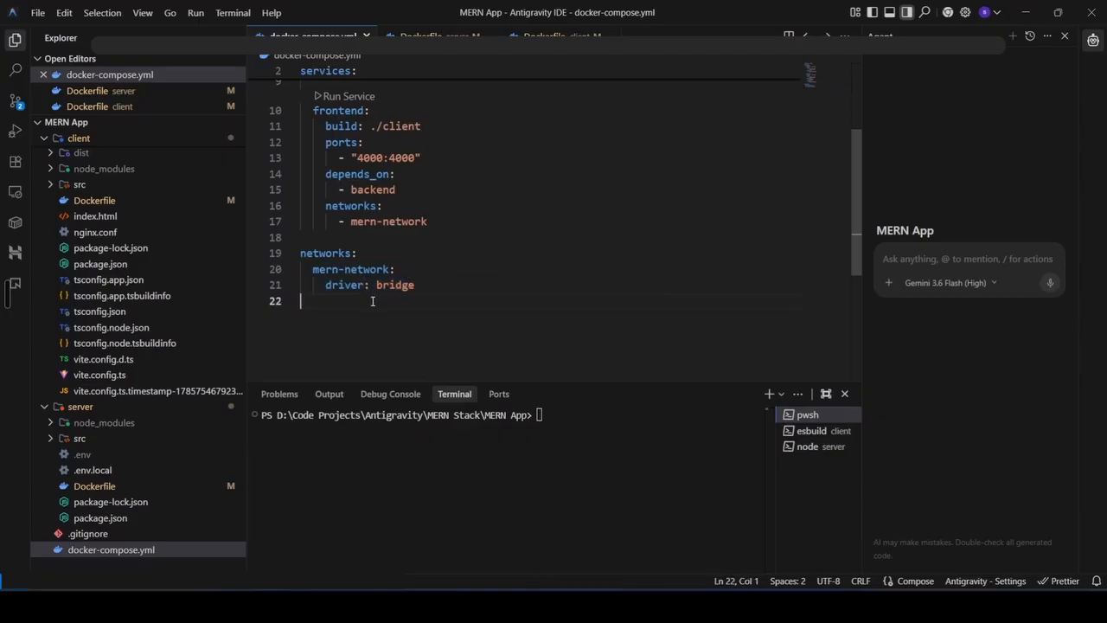
left_click(430, 270)
scroll(430, 270, "up", 3)
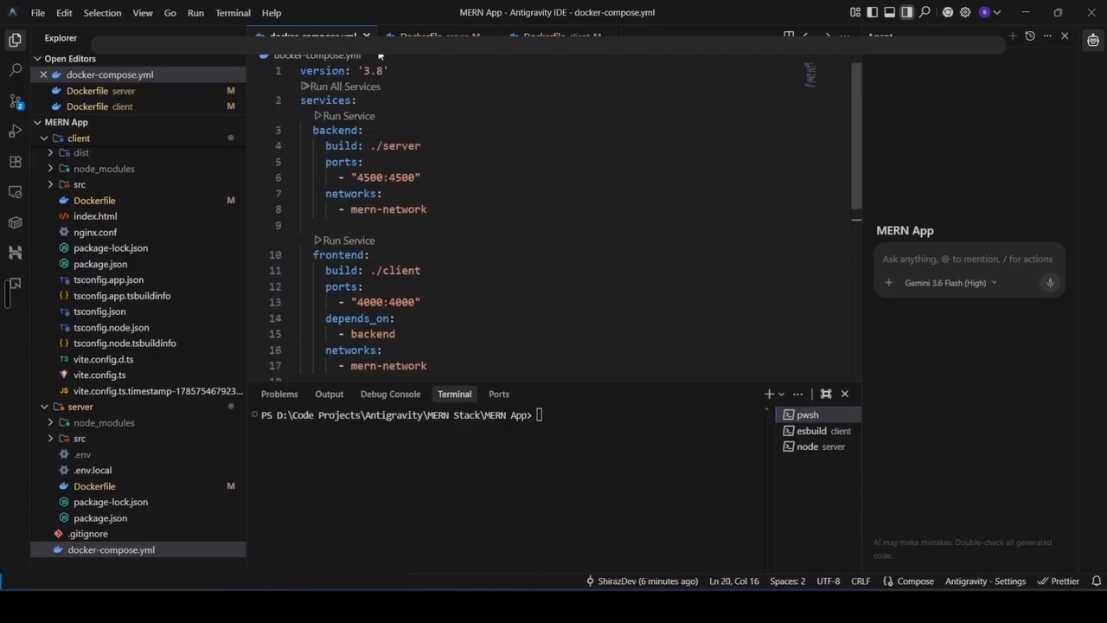
left_click(469, 145)
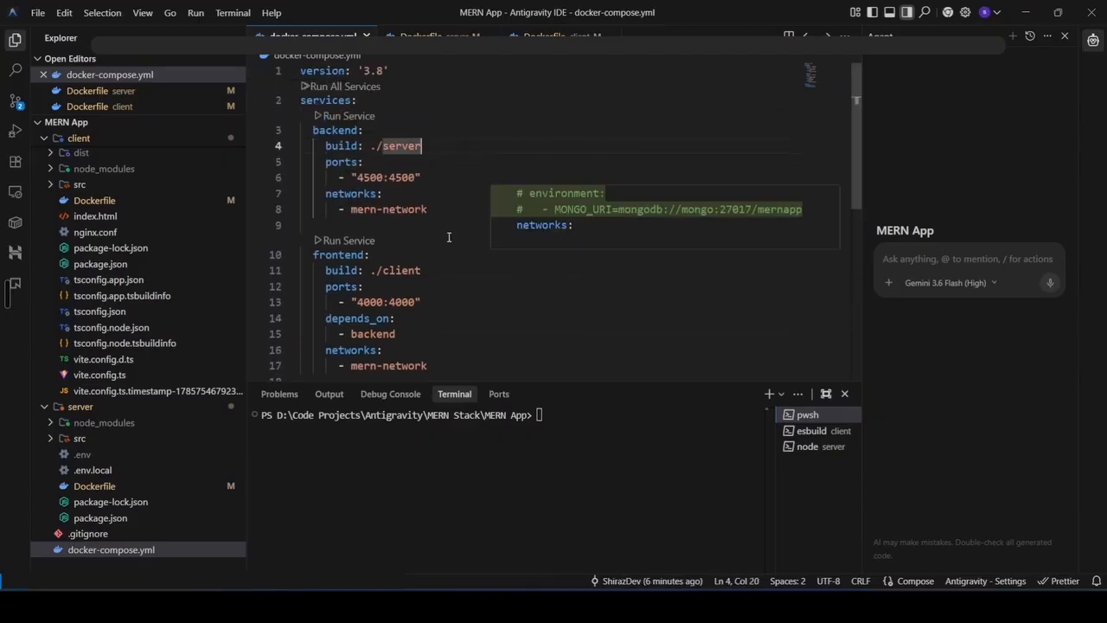
Switch to the browser and open the client folder of mern-repo on GitHub.
left_click(588, 454)
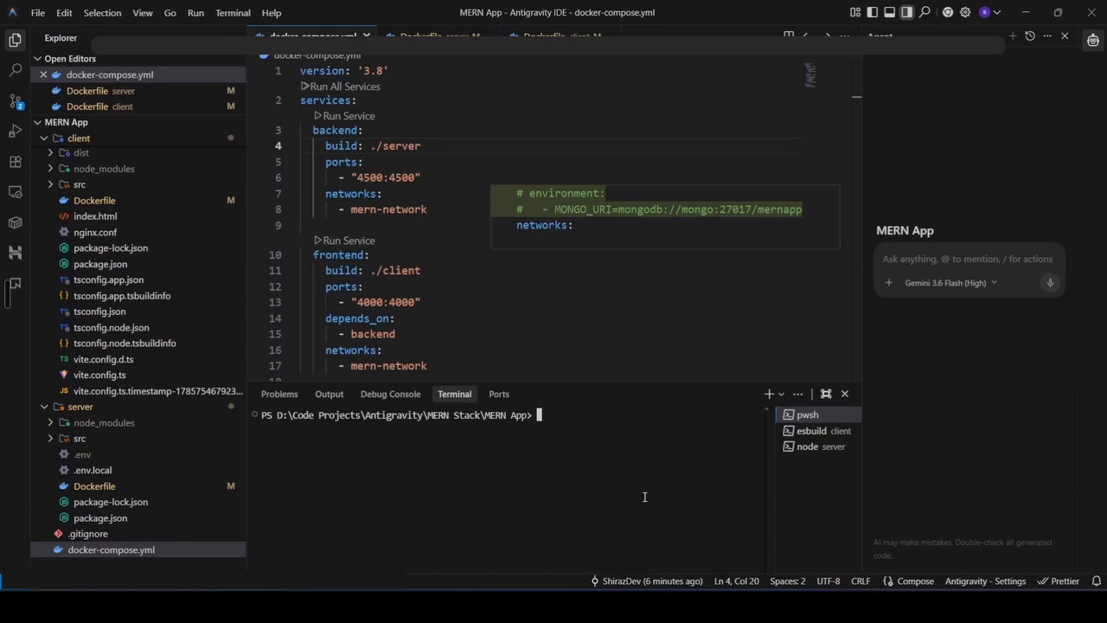
key("alt+Tab")
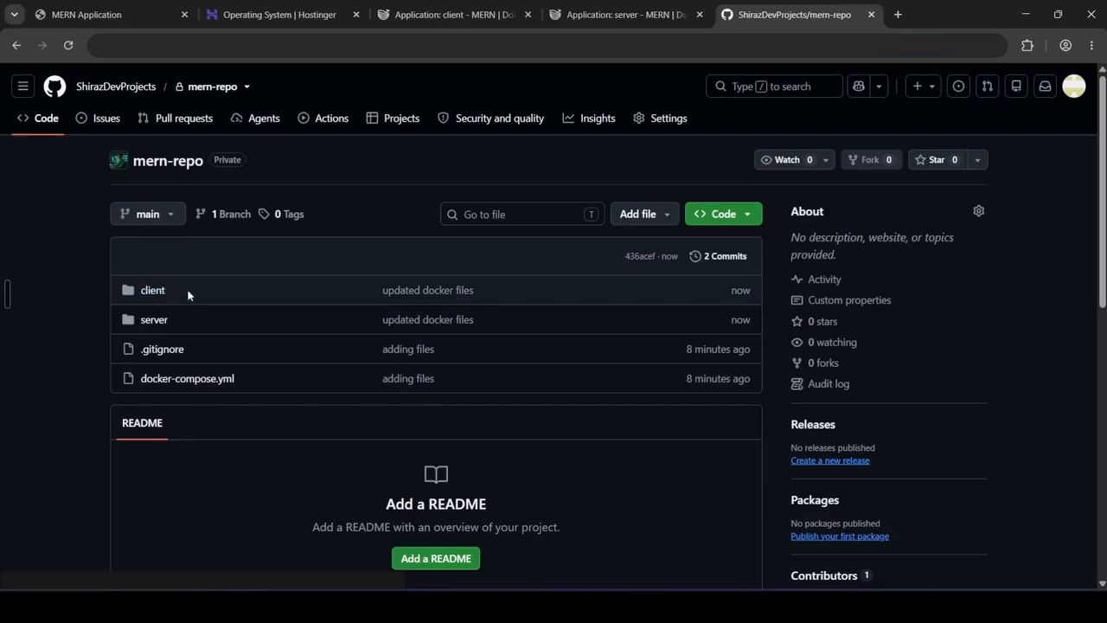
left_click(153, 291)
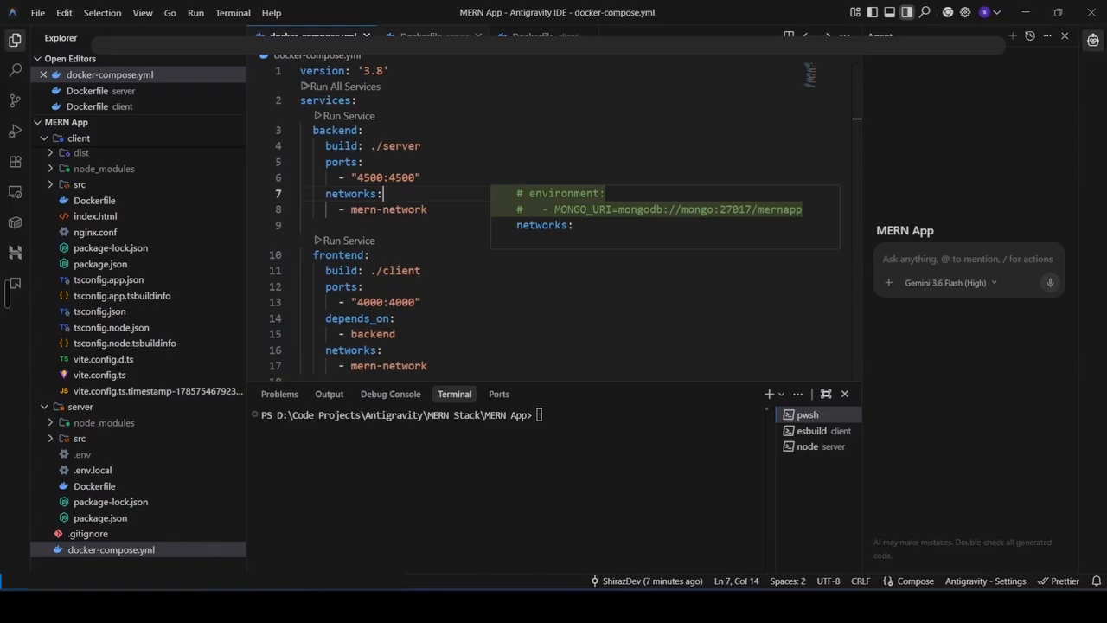
Switch back to Antigravity IDE and look over the server and client Dockerfiles.
left_click(432, 36)
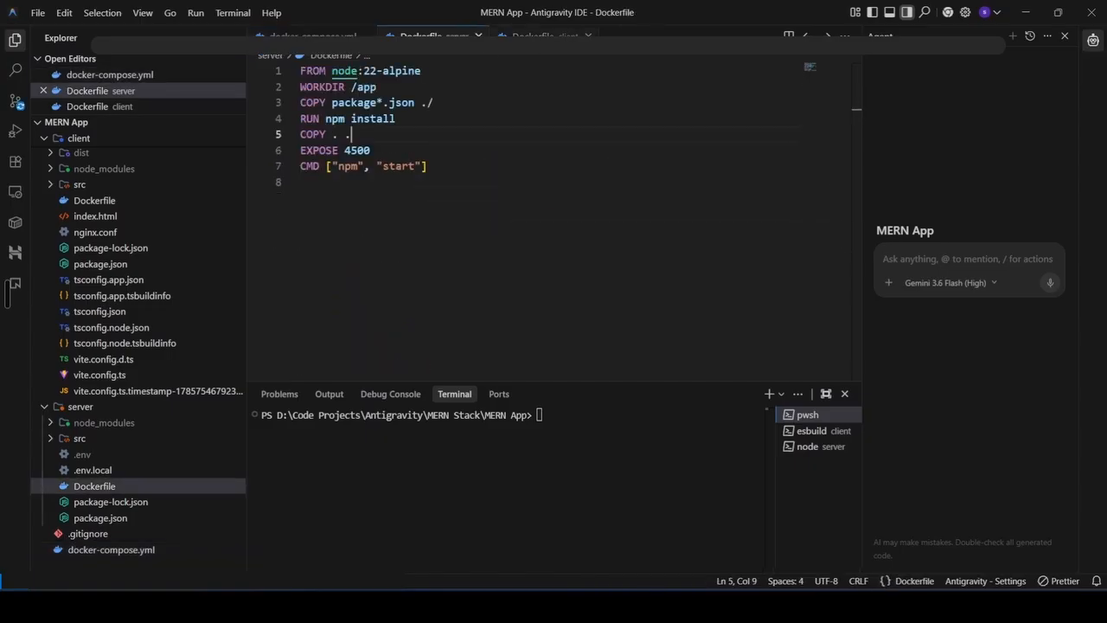
left_click(543, 36)
left_click(434, 36)
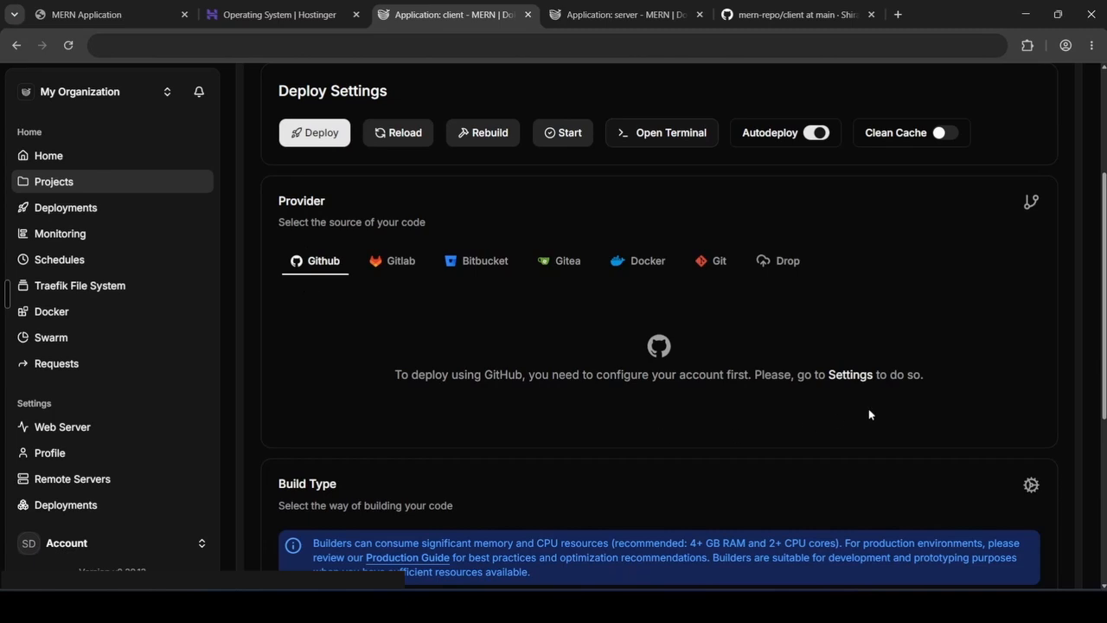
Open Dokploy's Git provider settings from the client application and create a GitHub App named Dokploy for the personal account.
left_click(849, 376)
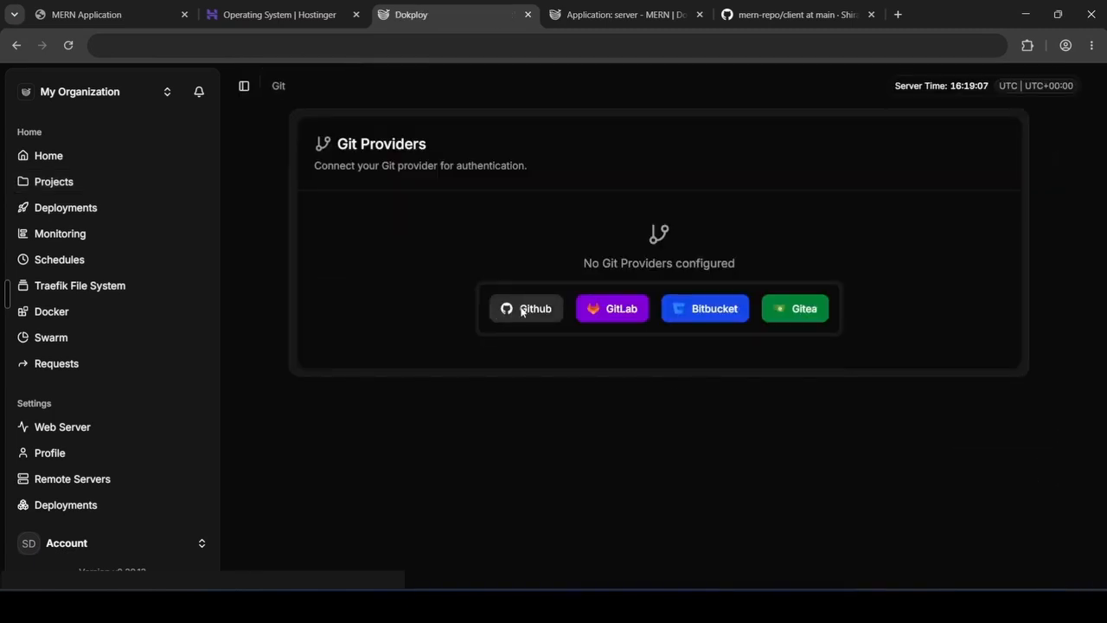
left_click(523, 310)
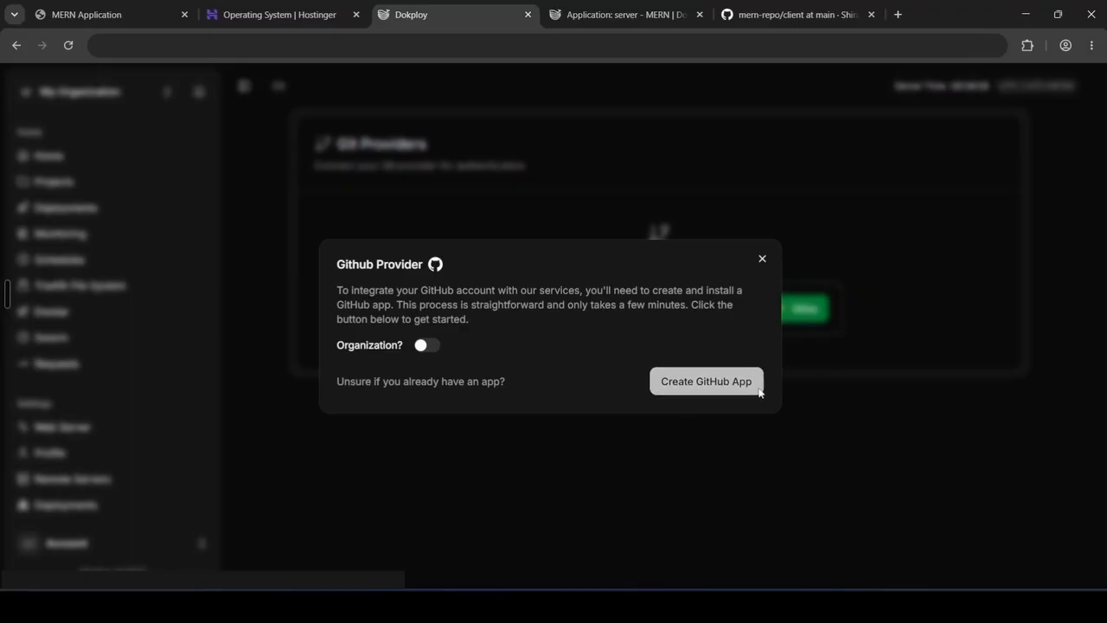
left_click(758, 392)
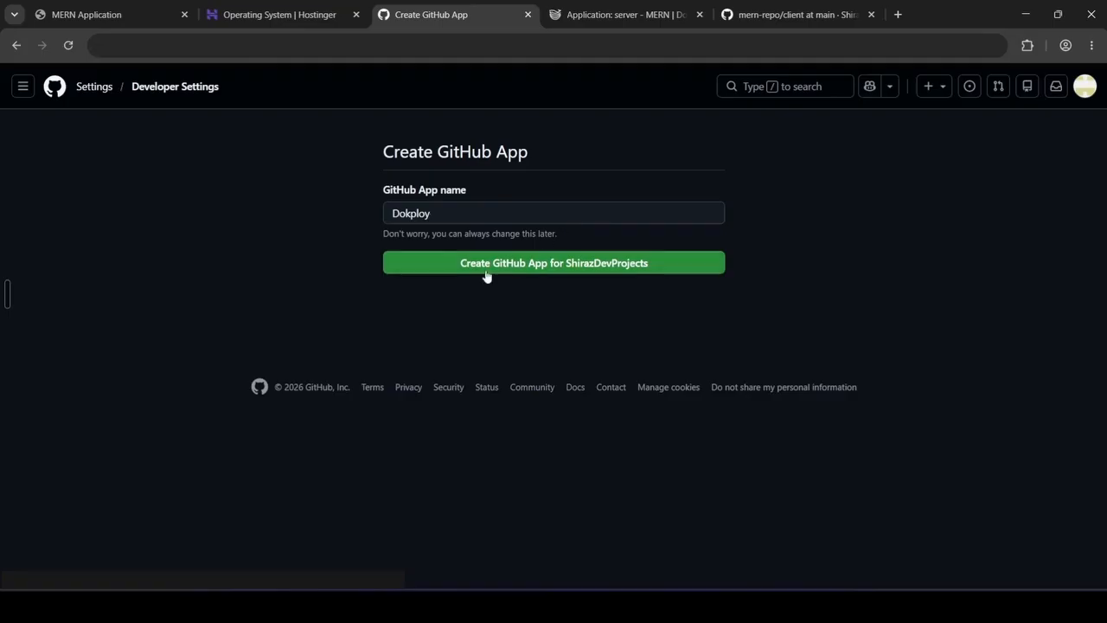
left_click(553, 265)
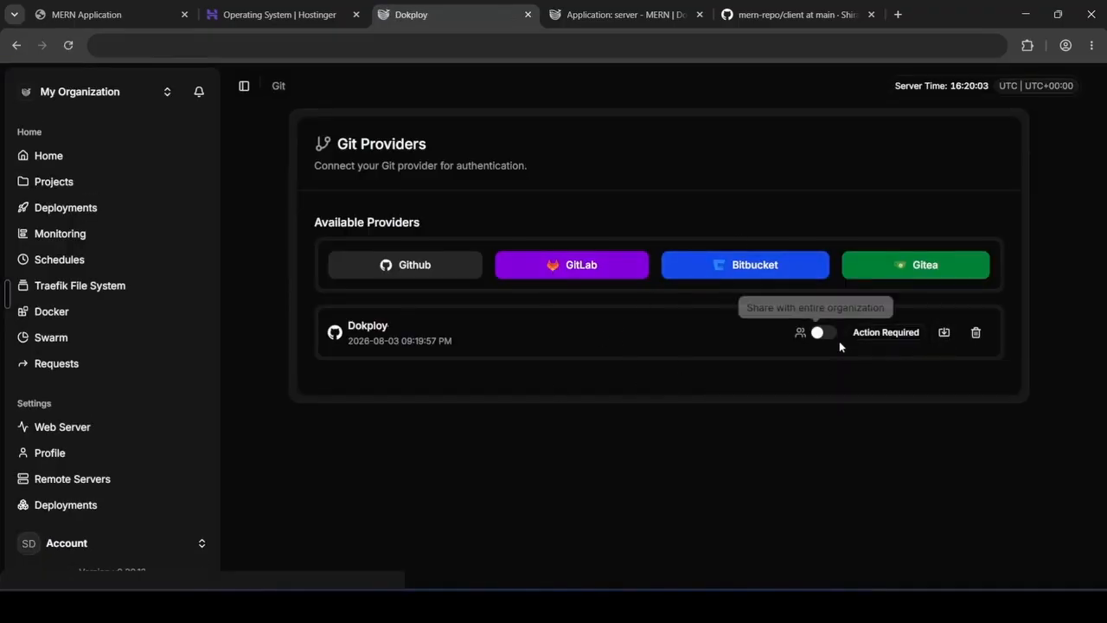
Install and authorize the Dokploy GitHub App with access to only the mern-repo repository.
left_click(945, 335)
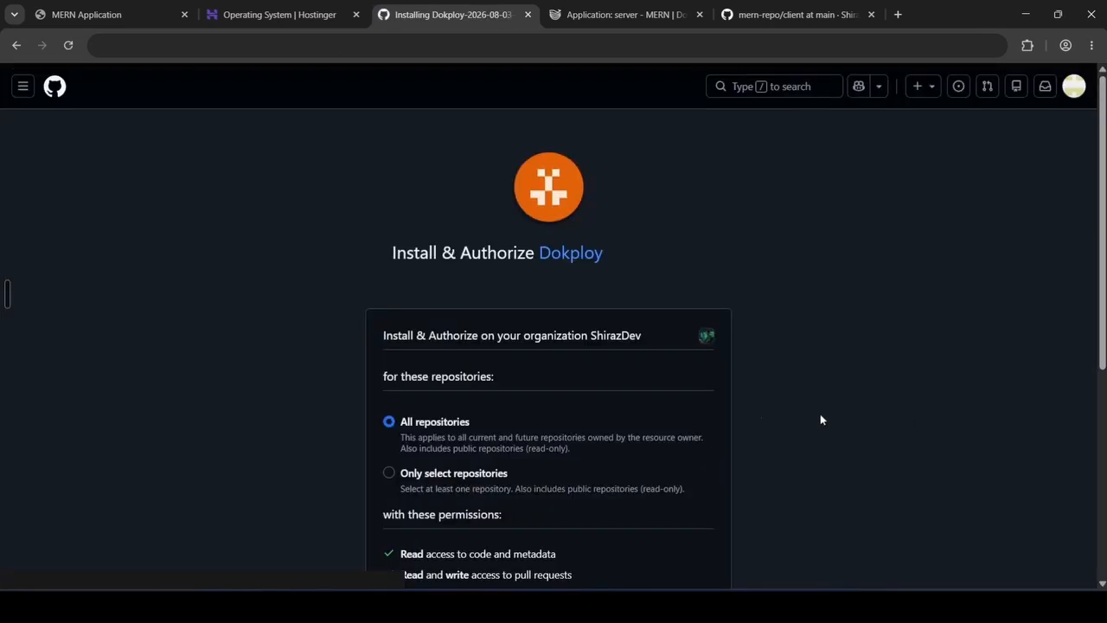
scroll(327, 333, "down", 3)
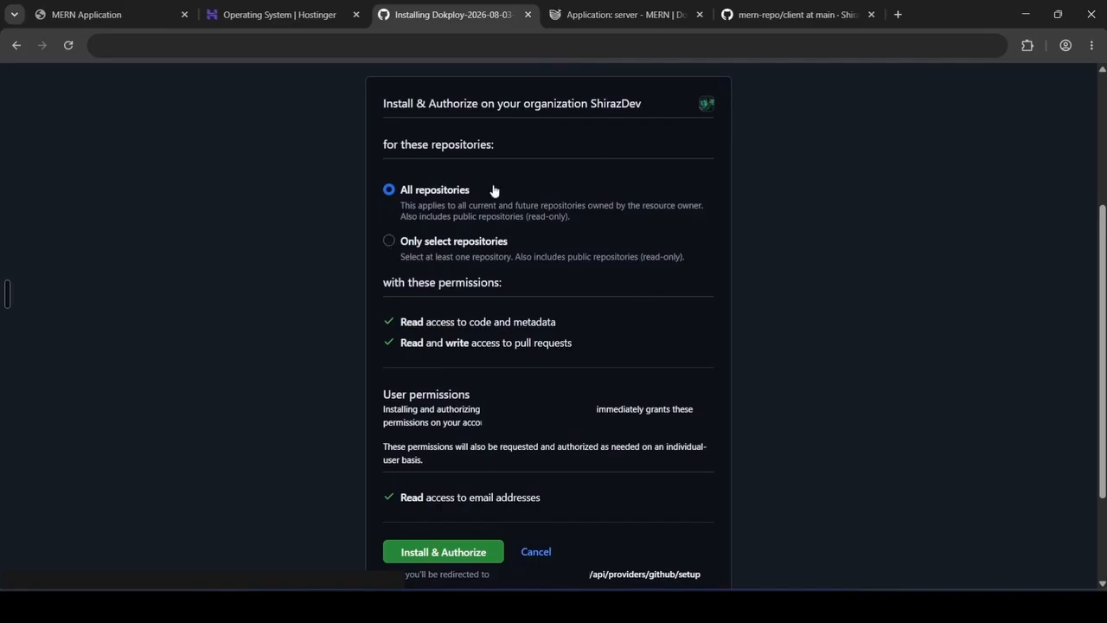
left_click(497, 250)
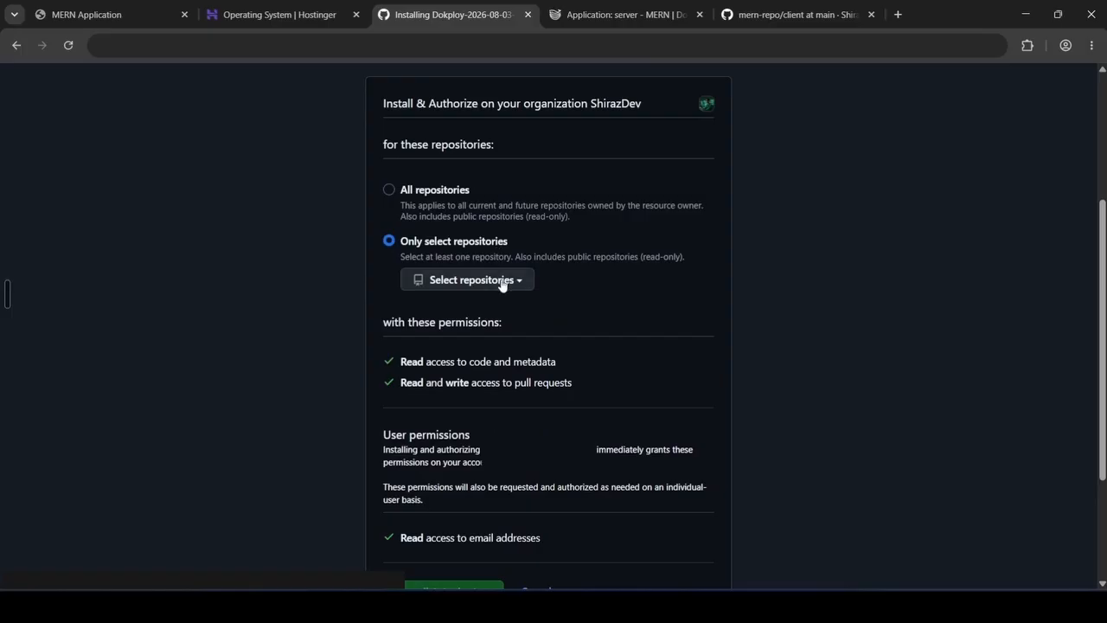
left_click(502, 285)
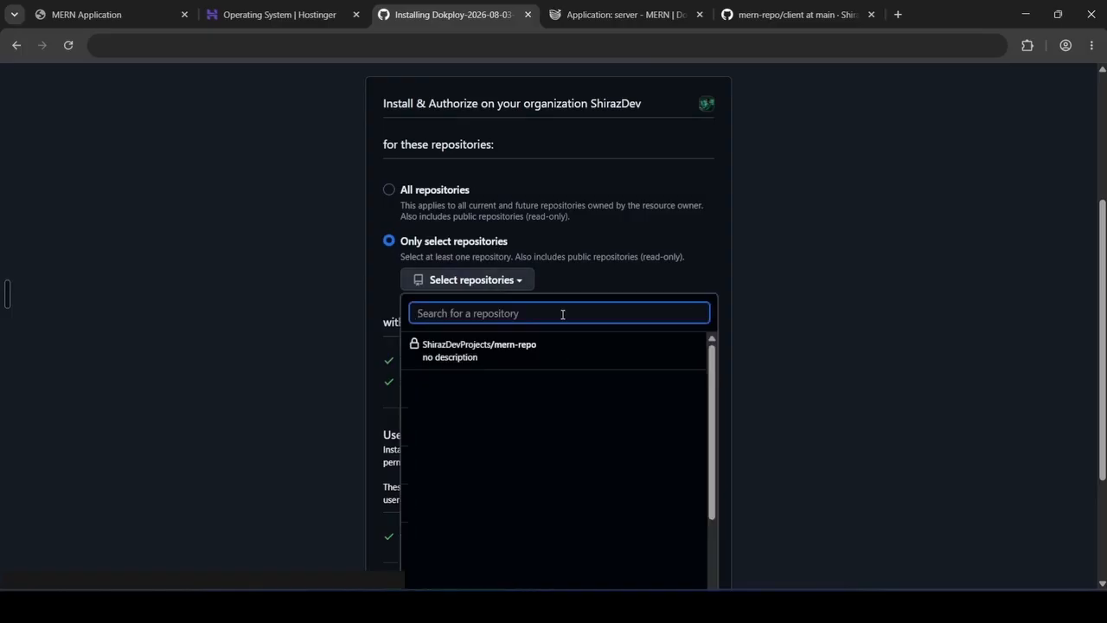
left_click(531, 352)
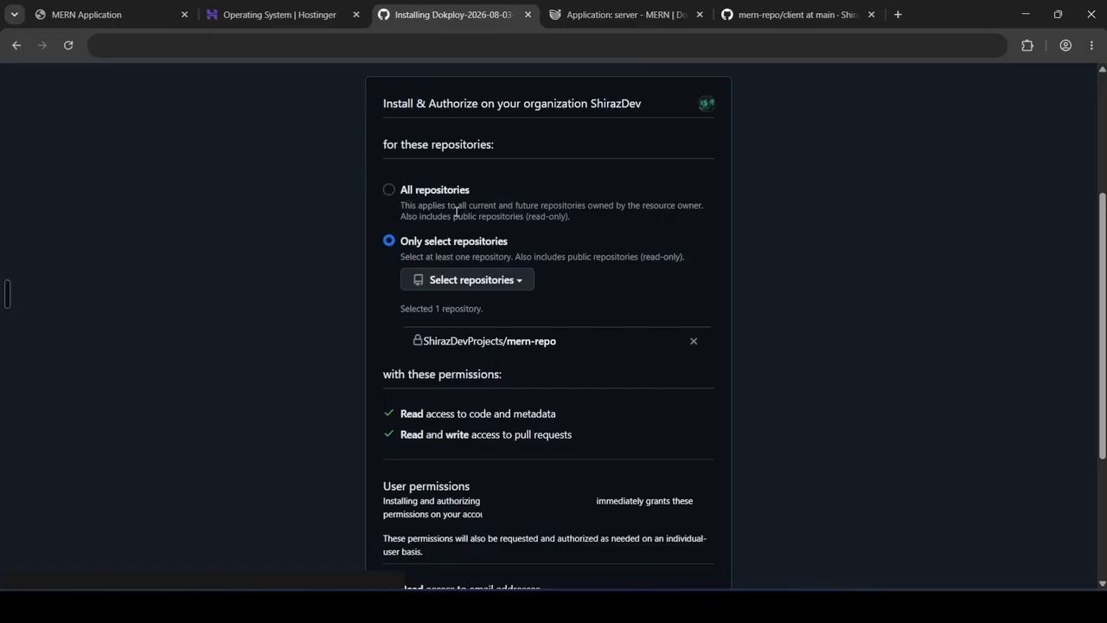
scroll(506, 306, "down", 3)
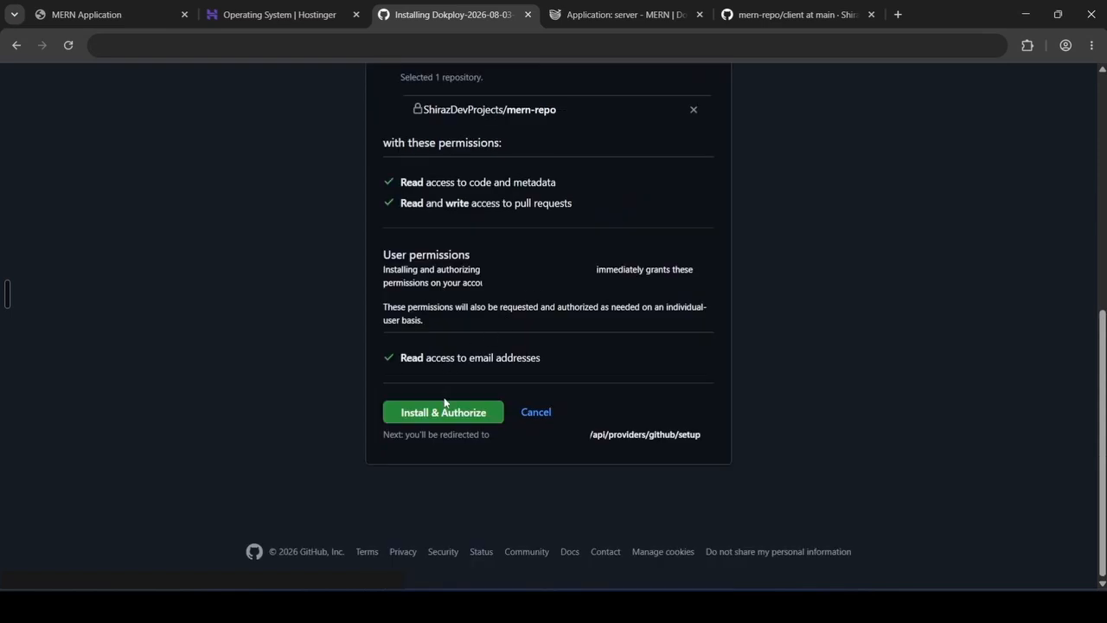
left_click(468, 412)
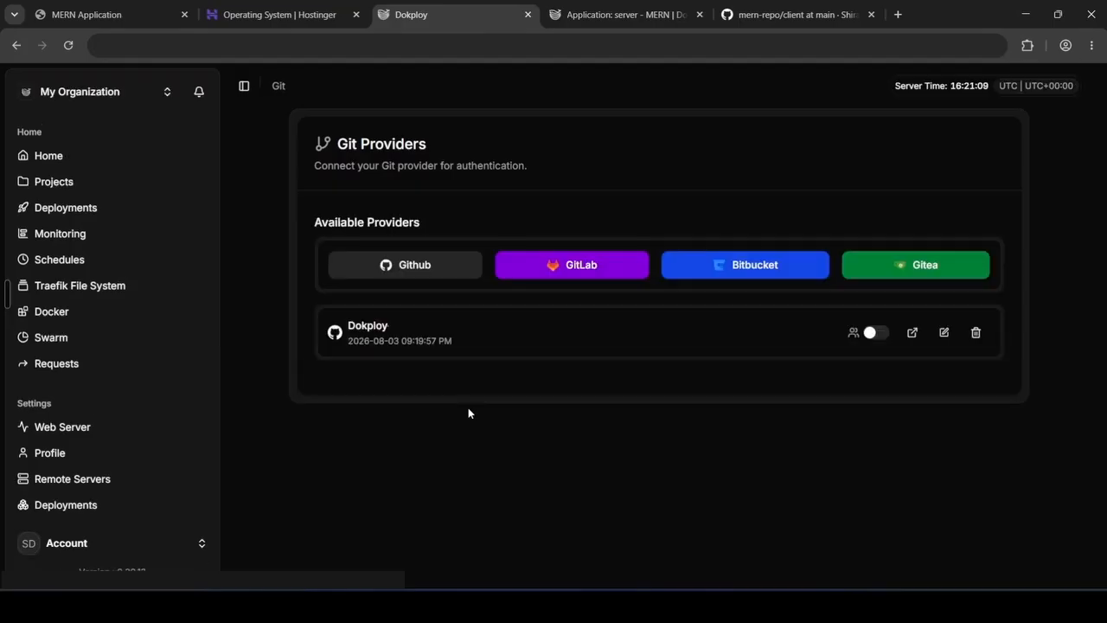
Open the client application in the MERN project's production environment and go to its GitHub provider settings.
left_click(90, 183)
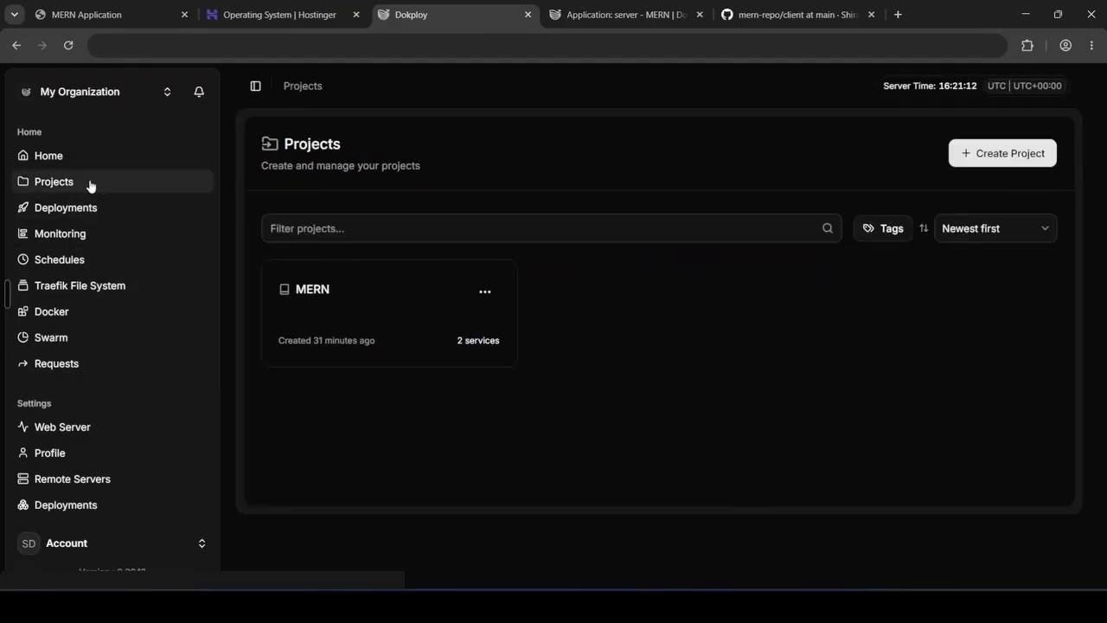
left_click(423, 323)
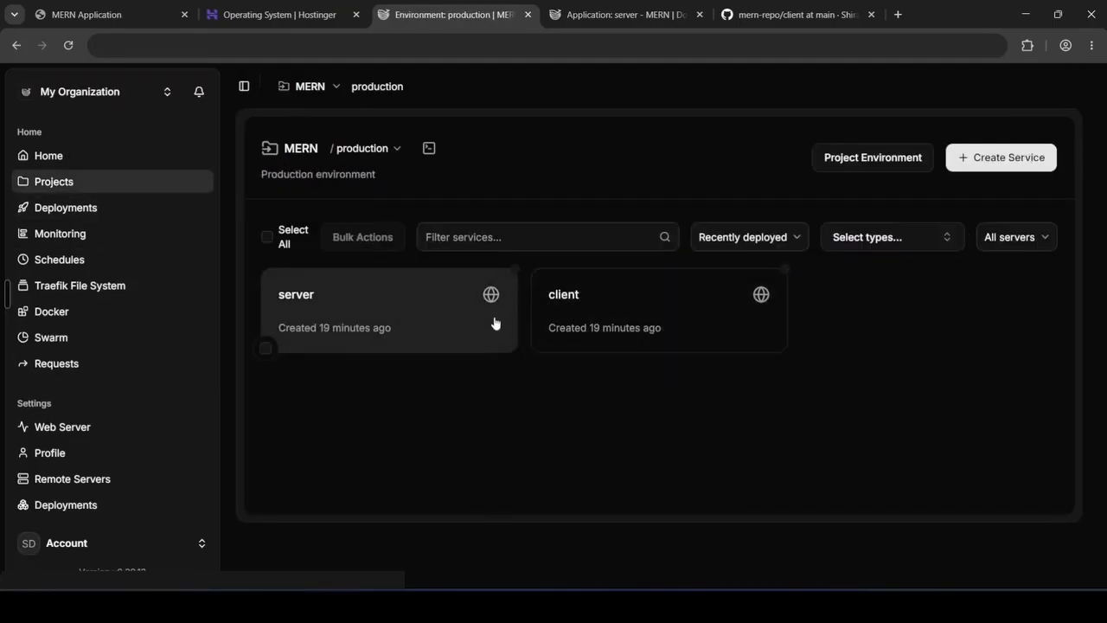
left_click(583, 309)
scroll(514, 318, "down", 4)
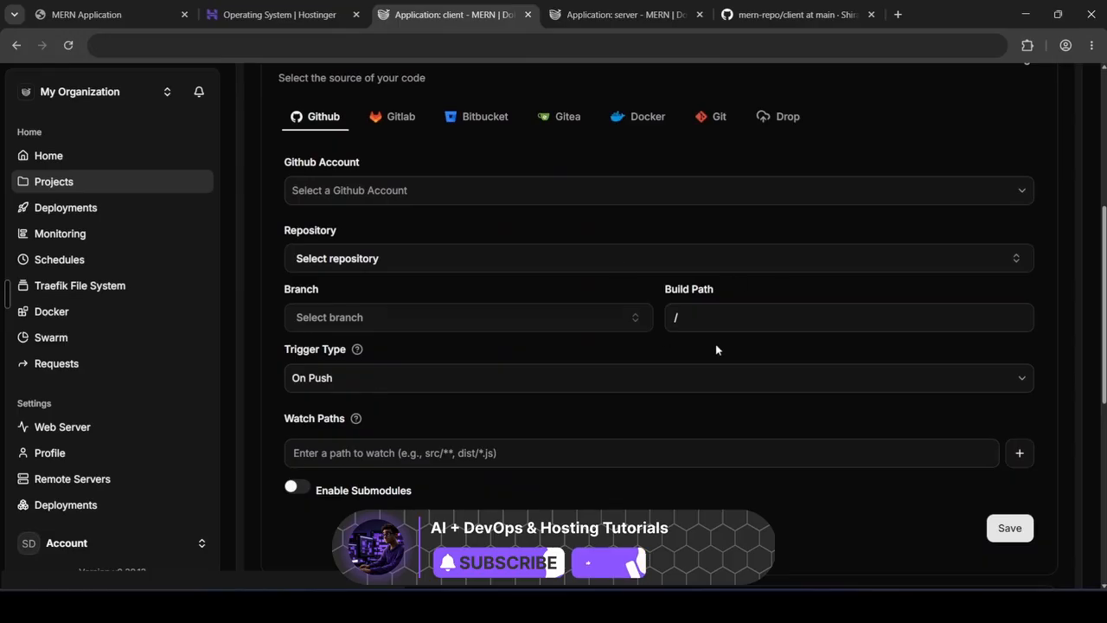
Set the client application's build type to Dockerfile and save the build settings.
scroll(275, 335, "down", 5)
scroll(275, 337, "down", 1)
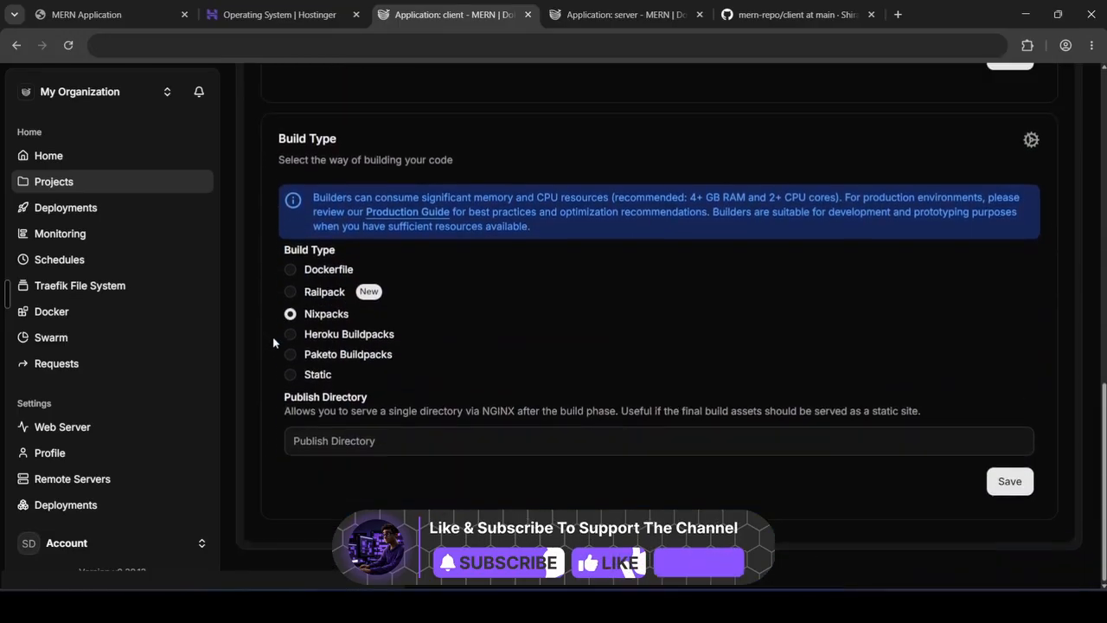
left_click(291, 270)
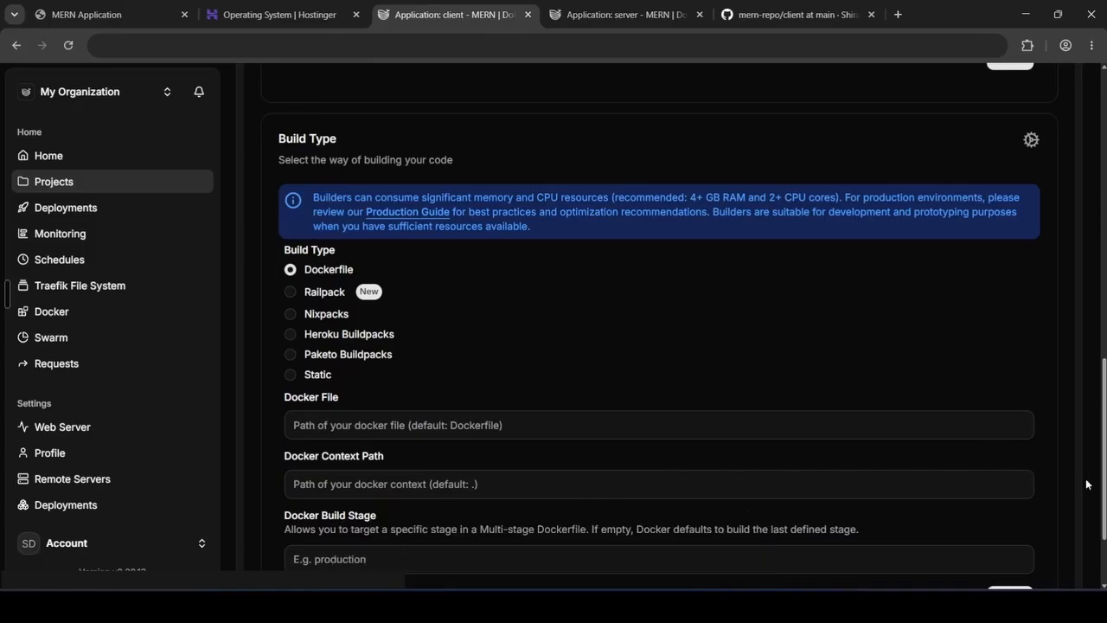
scroll(1083, 482, "down", 1)
left_click(1026, 526)
Check where the Dockerfile sits in mern-repo's client folder on GitHub, and return to the client application's build settings.
left_click(800, 15)
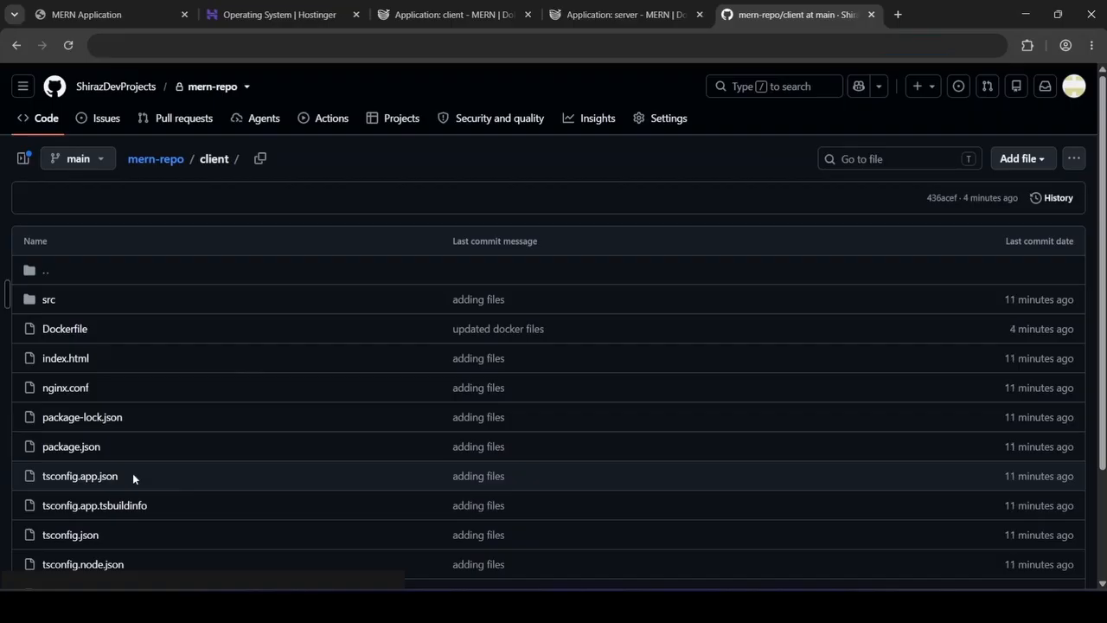
left_click(426, 15)
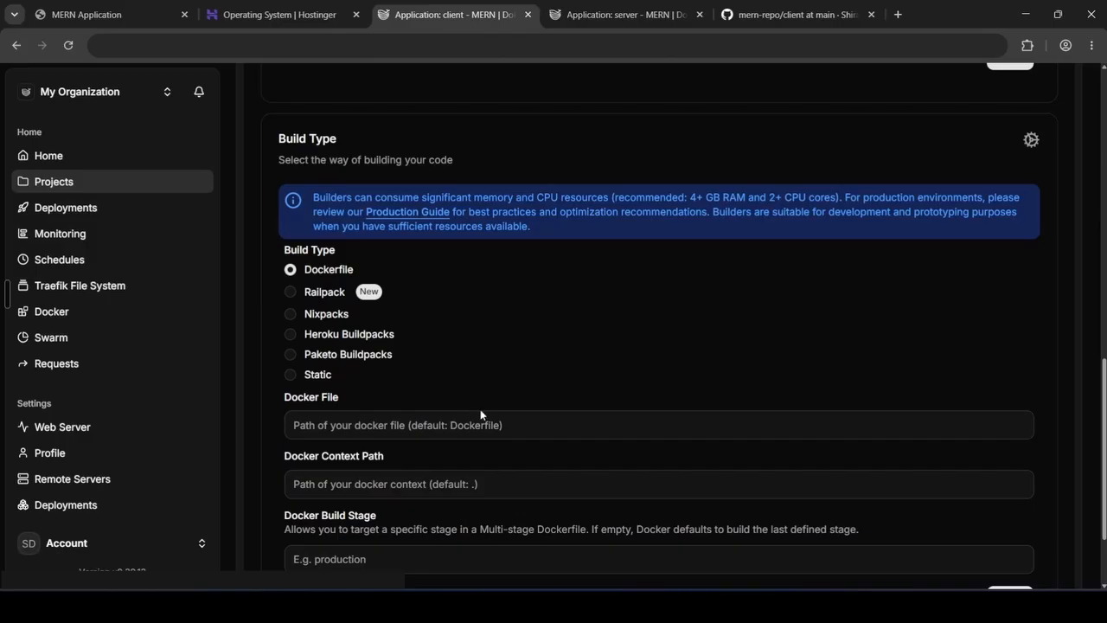
Save the client application's Dockerfile build settings with the Docker file and context paths left empty.
scroll(672, 312, "down", 2)
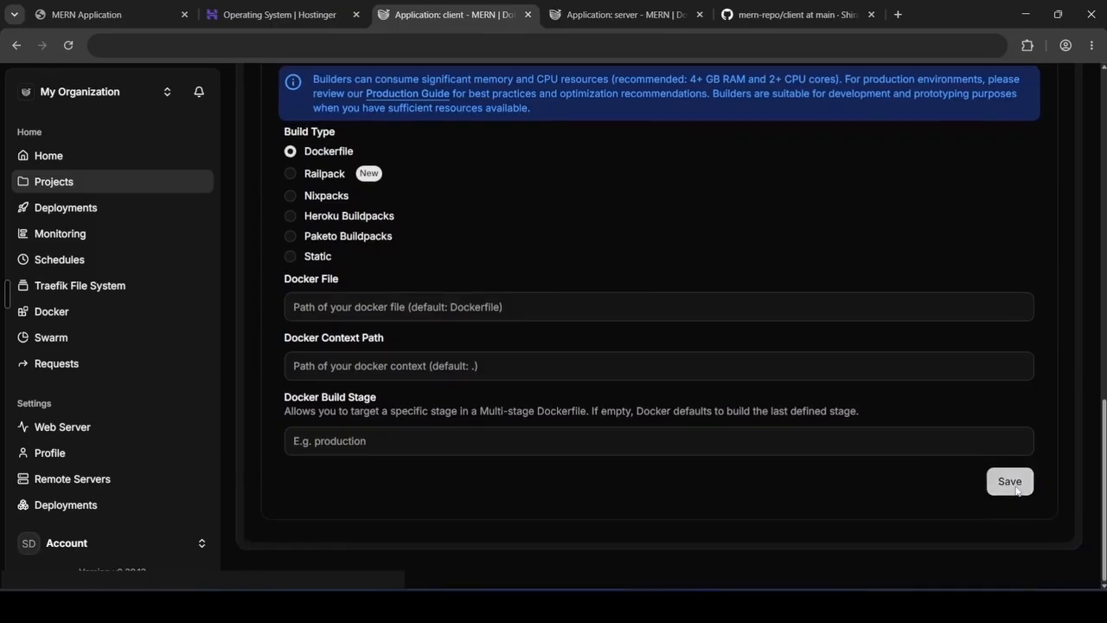
left_click(1010, 486)
scroll(589, 380, "up", 8)
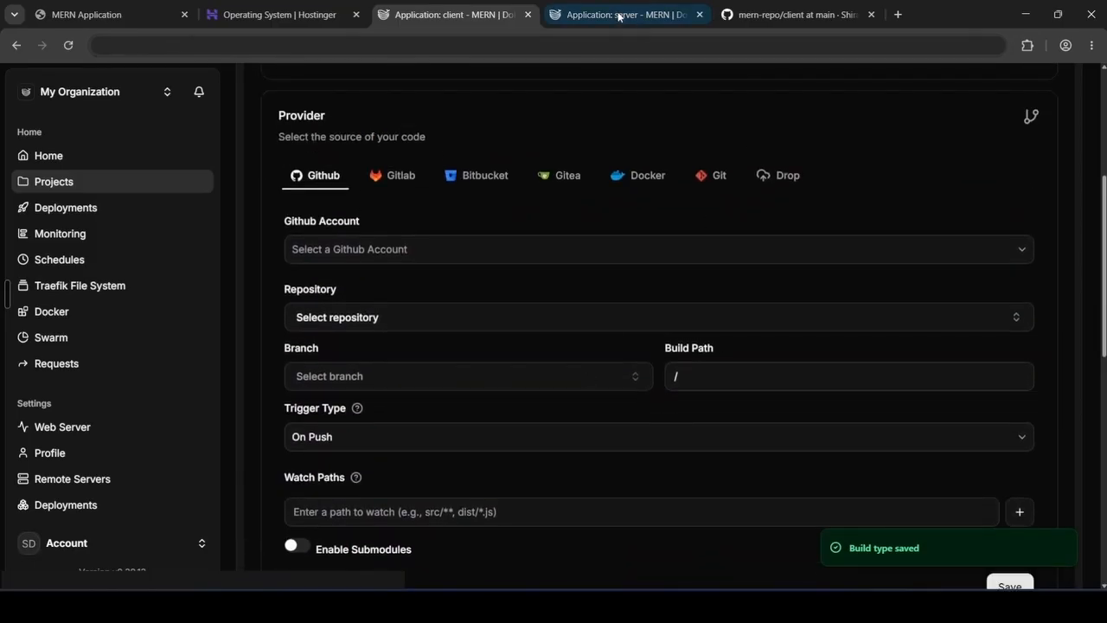
Reload the server application's page, set its build type to Dockerfile, and save the build settings.
left_click(617, 15)
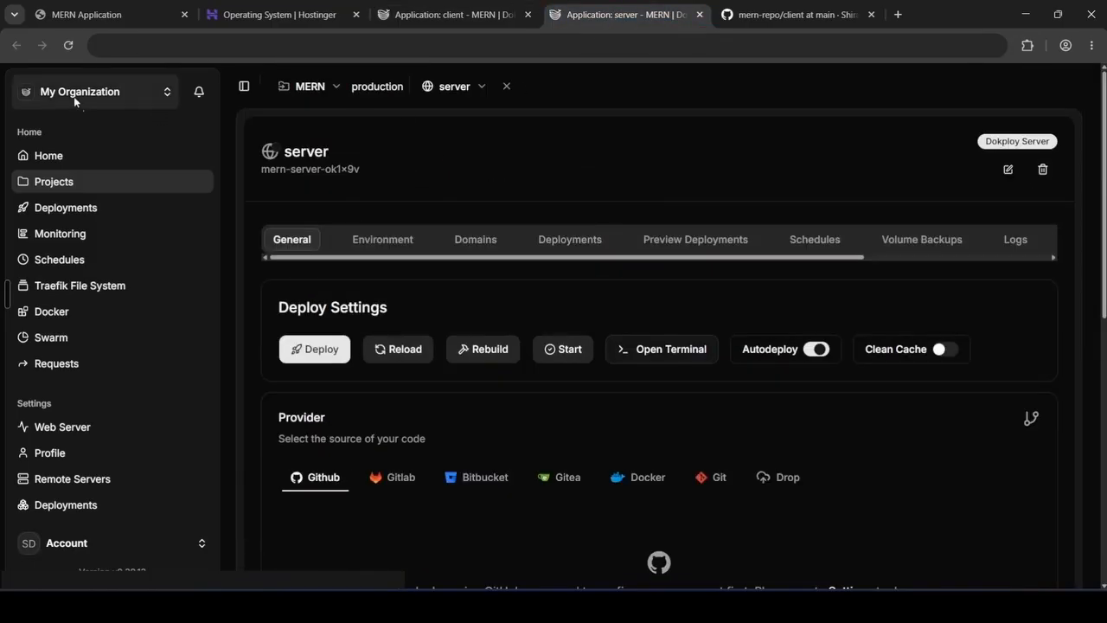
left_click(62, 45)
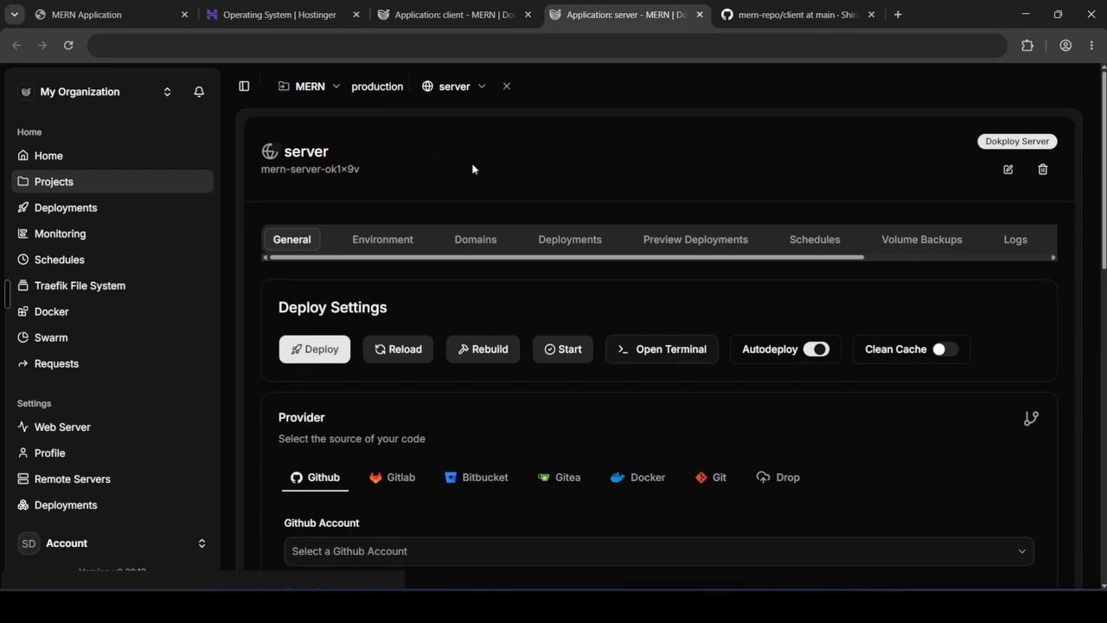
scroll(589, 141, "down", 10)
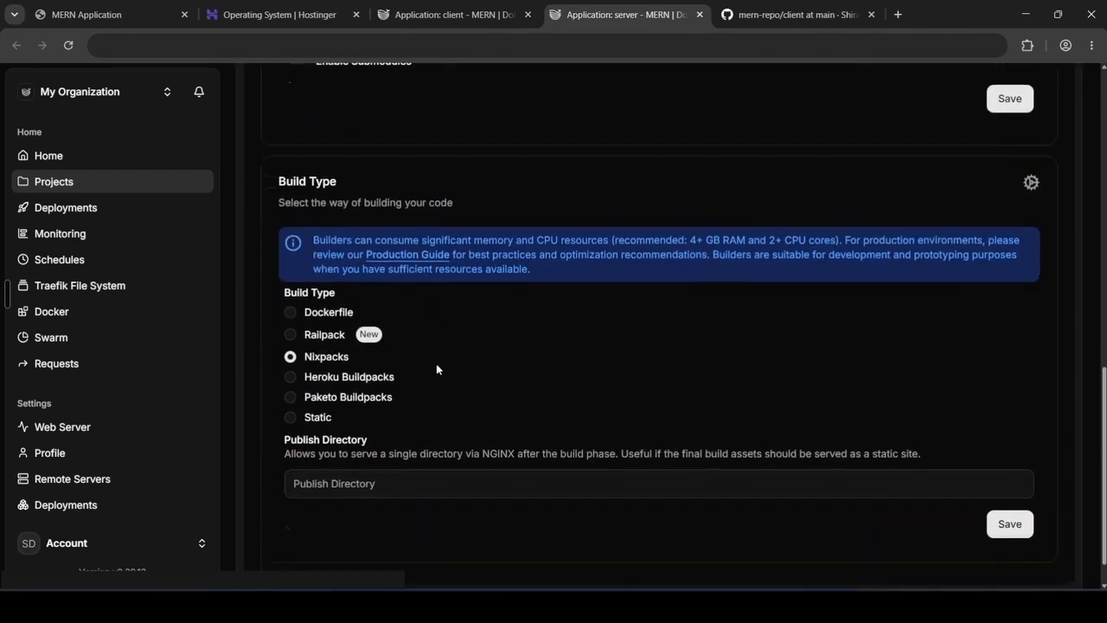
left_click(318, 311)
scroll(778, 389, "down", 2)
left_click(1004, 479)
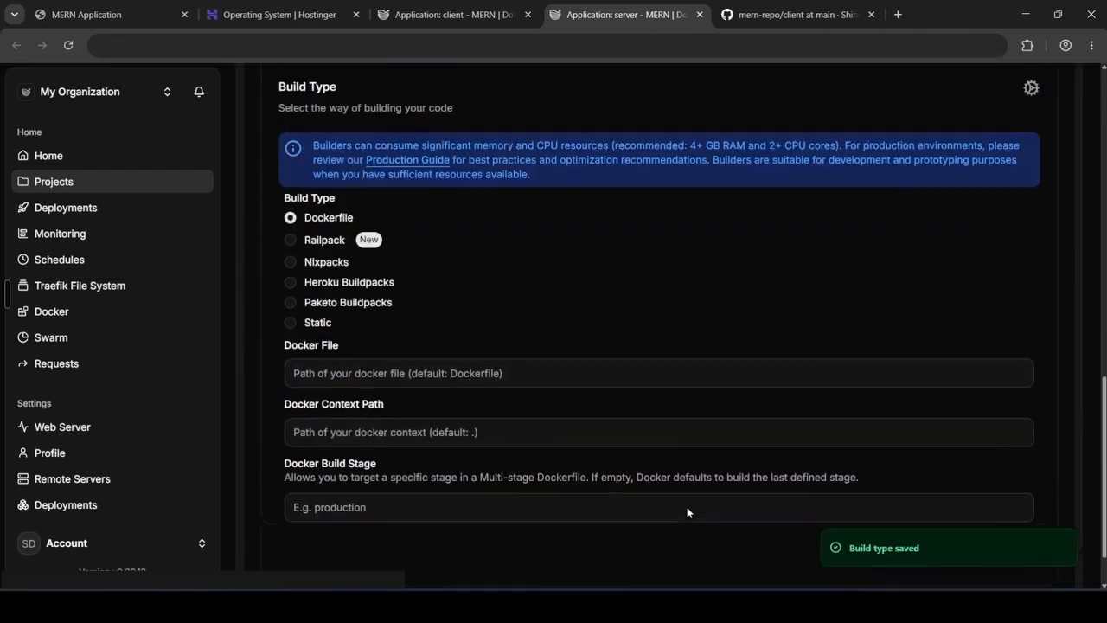
For the client application's GitHub provider, select the Dokploy account, the mern-repo repository and the main branch.
left_click(449, 15)
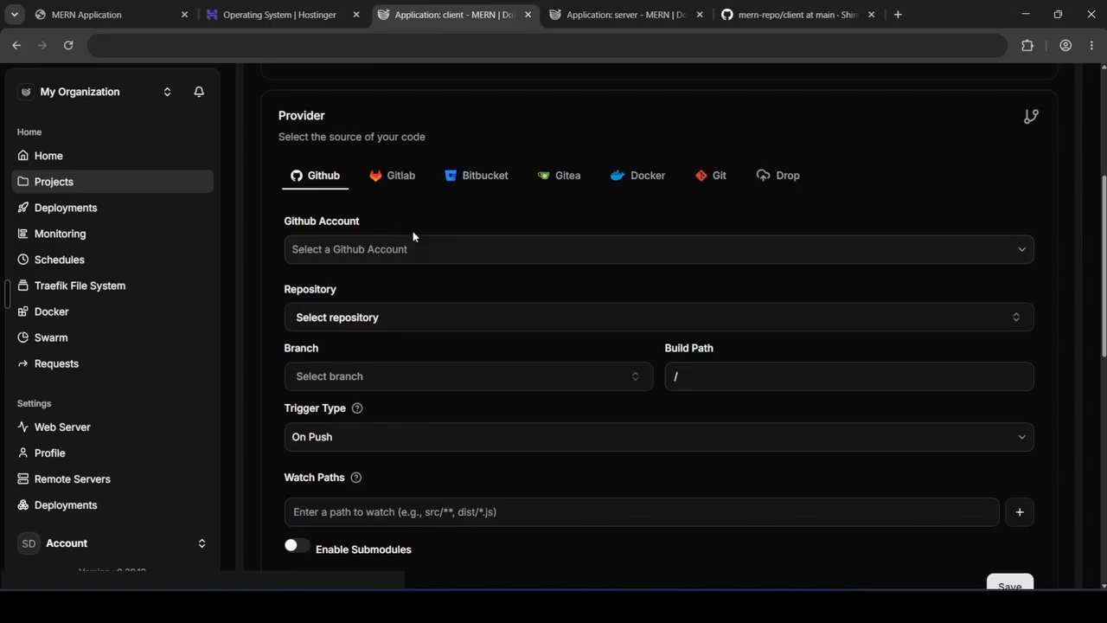
left_click(394, 251)
left_click(392, 279)
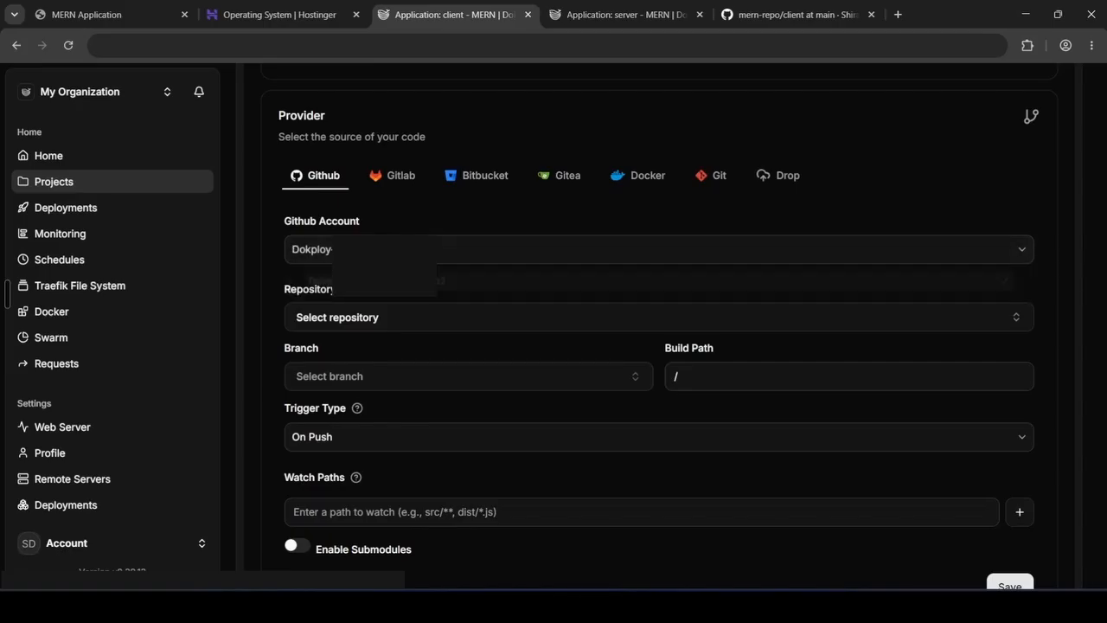
left_click(412, 317)
left_click(407, 390)
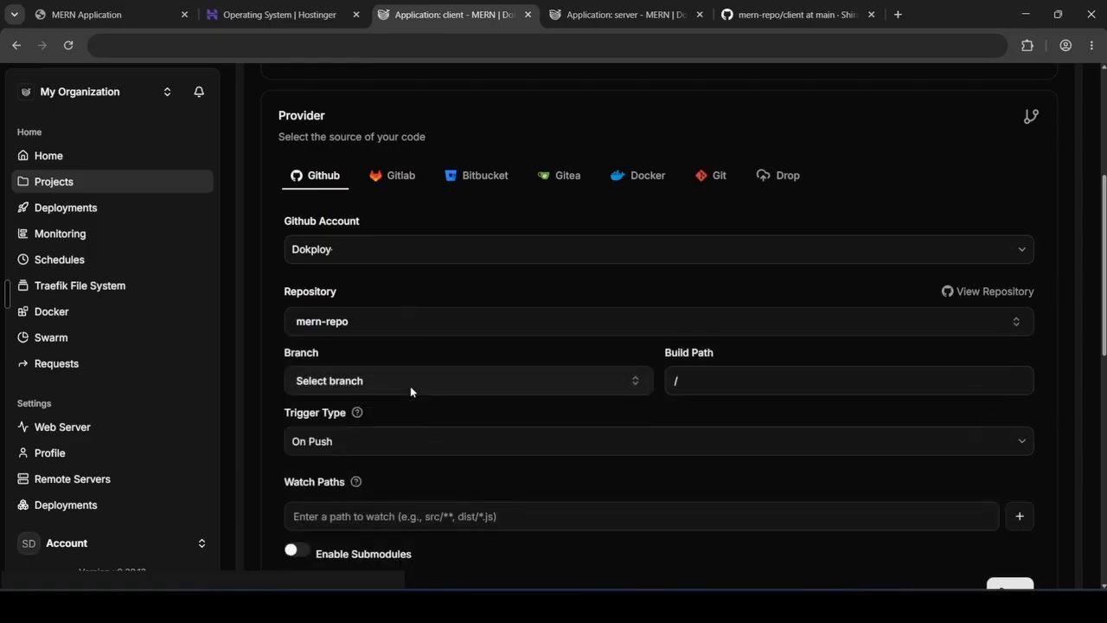
left_click(401, 383)
left_click(317, 100)
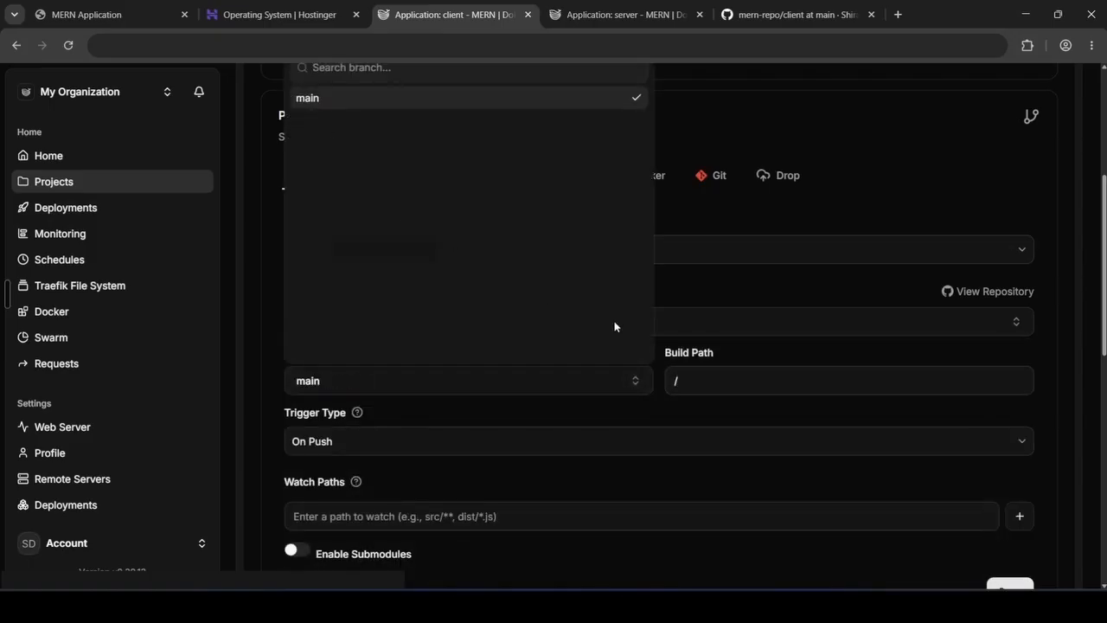
left_click(738, 284)
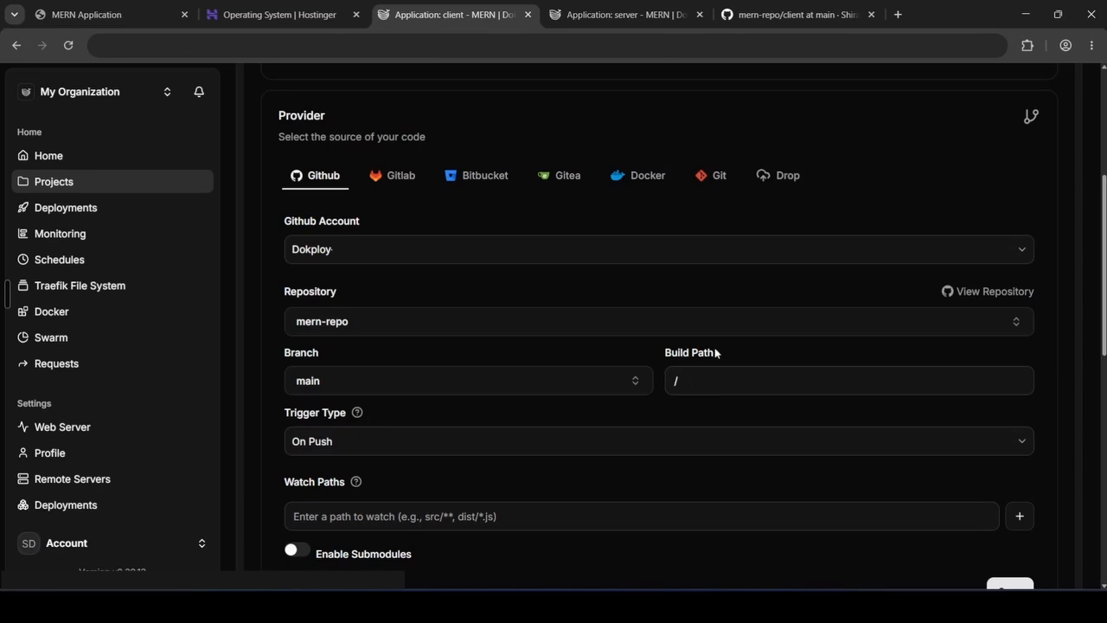
Set the client application's build path to /client and save its provider settings.
left_click(707, 383)
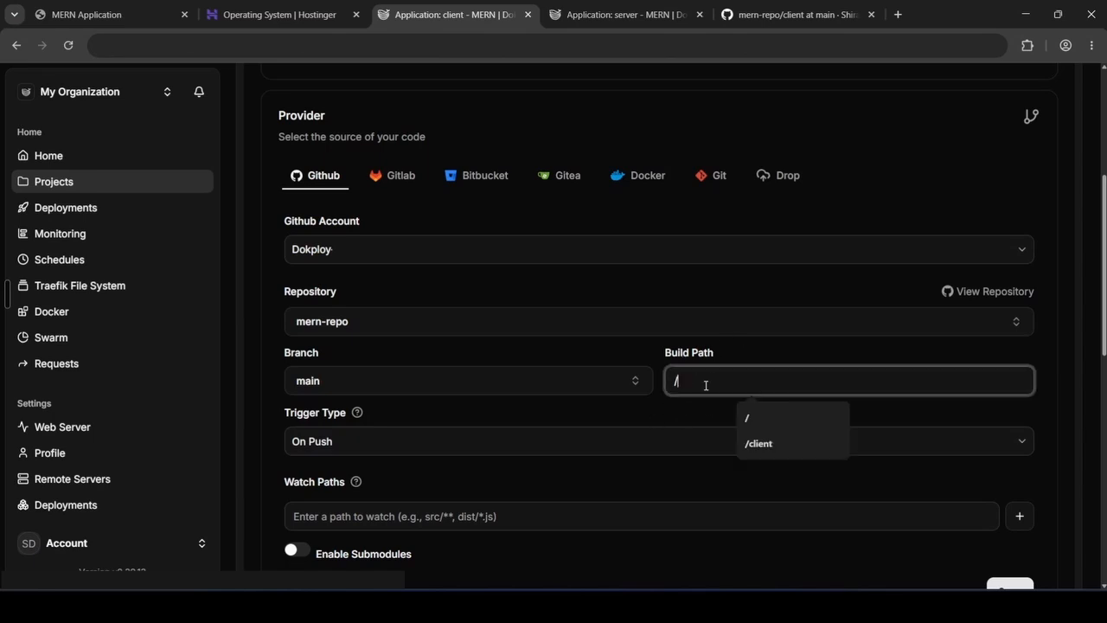
left_click(768, 443)
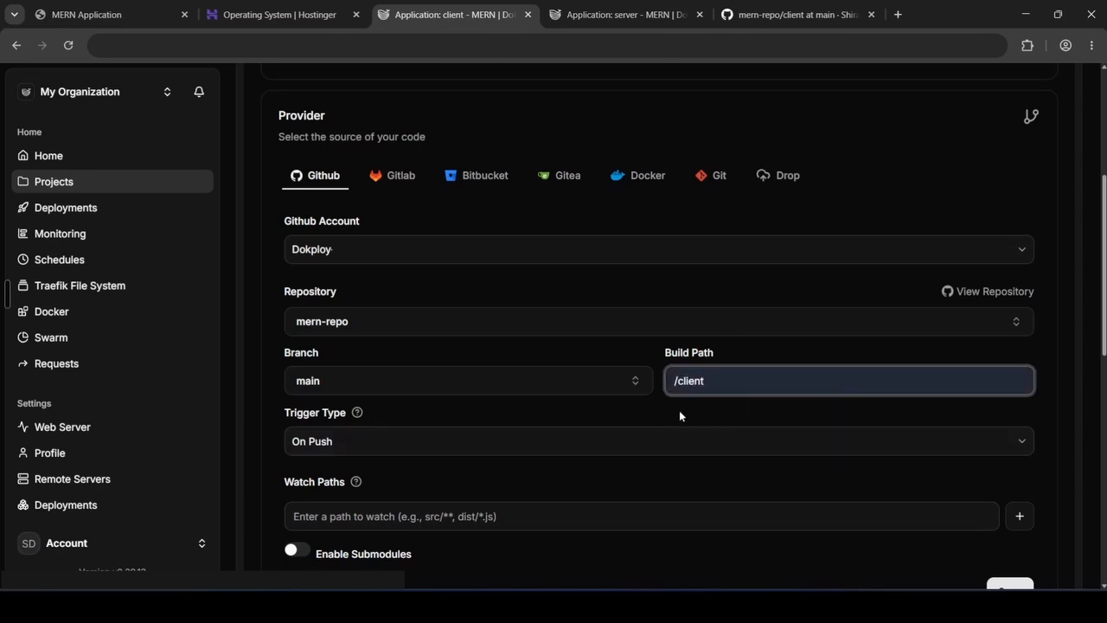
triple_click(708, 378)
left_click(739, 286)
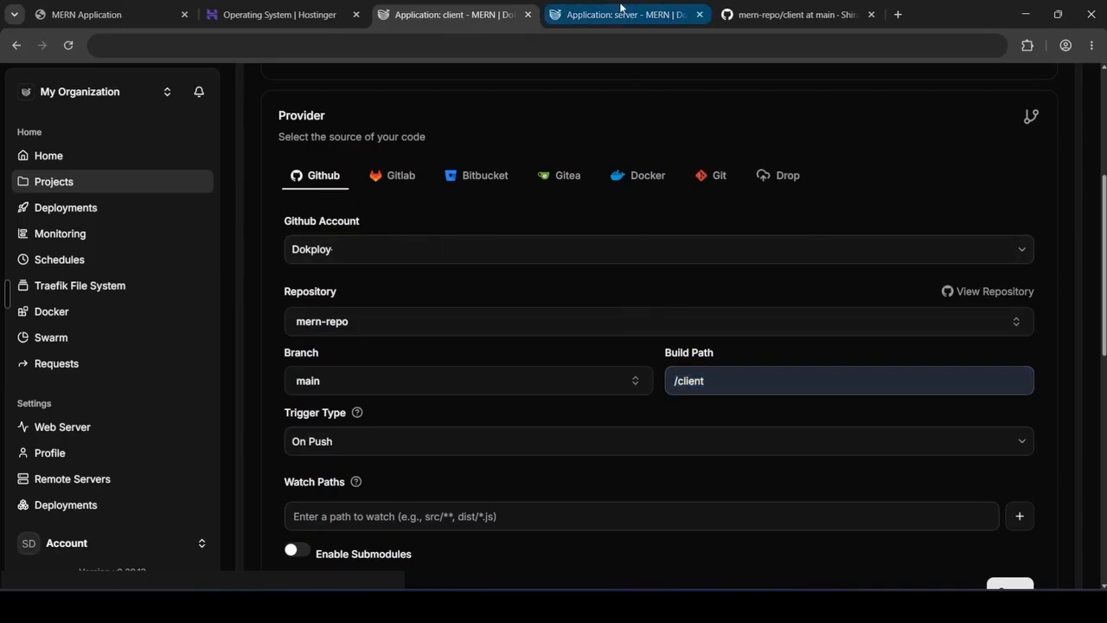
scroll(1028, 550, "down", 1)
left_click(1011, 519)
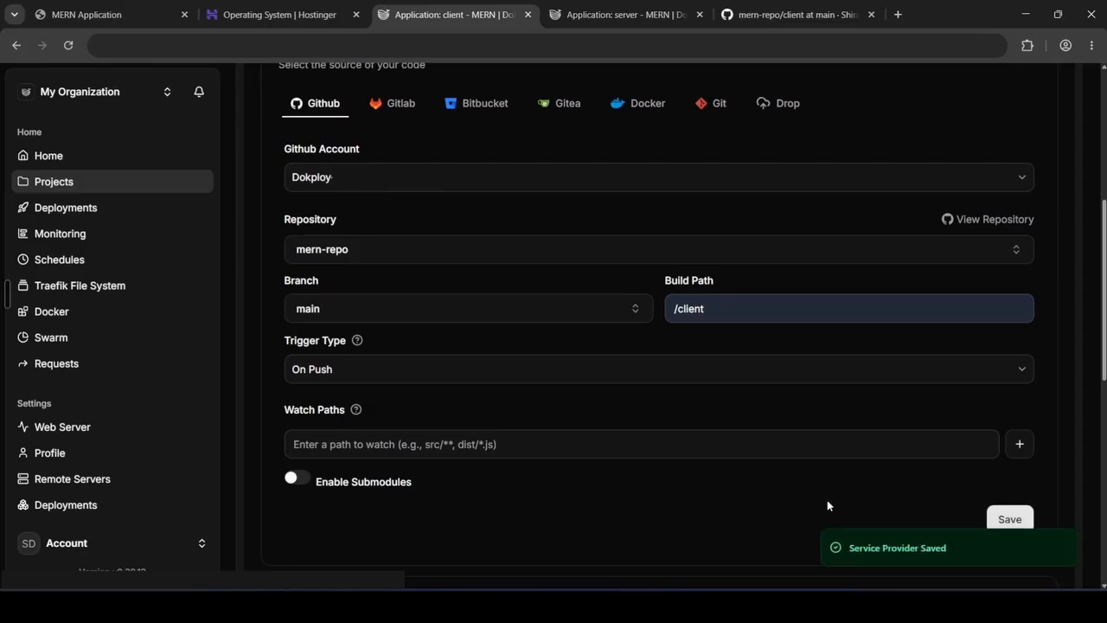
For the server application's GitHub provider, select the Dokploy account, the mern-repo repository and the main branch.
left_click(605, 15)
left_click(465, 247)
left_click(462, 280)
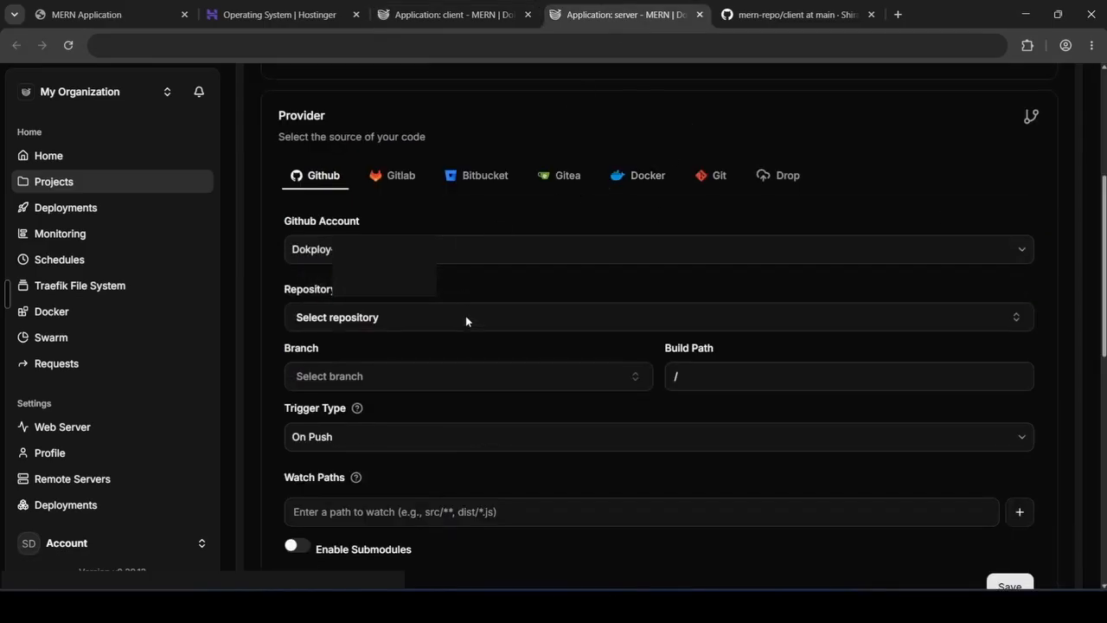
left_click(466, 317)
left_click(448, 391)
left_click(459, 291)
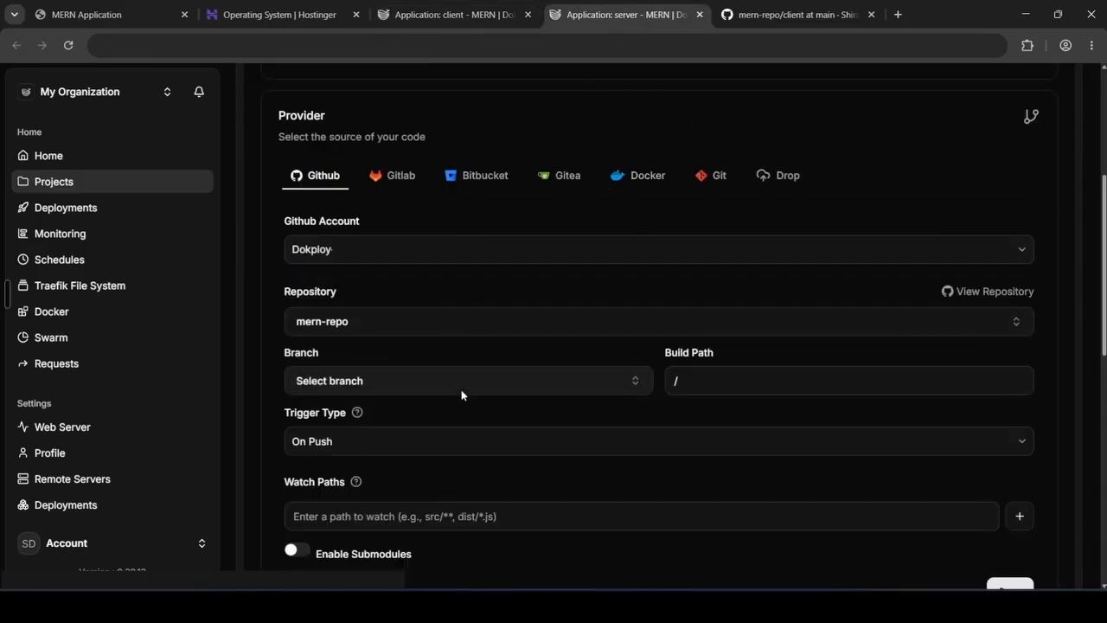
left_click(462, 390)
left_click(370, 102)
left_click(443, 419)
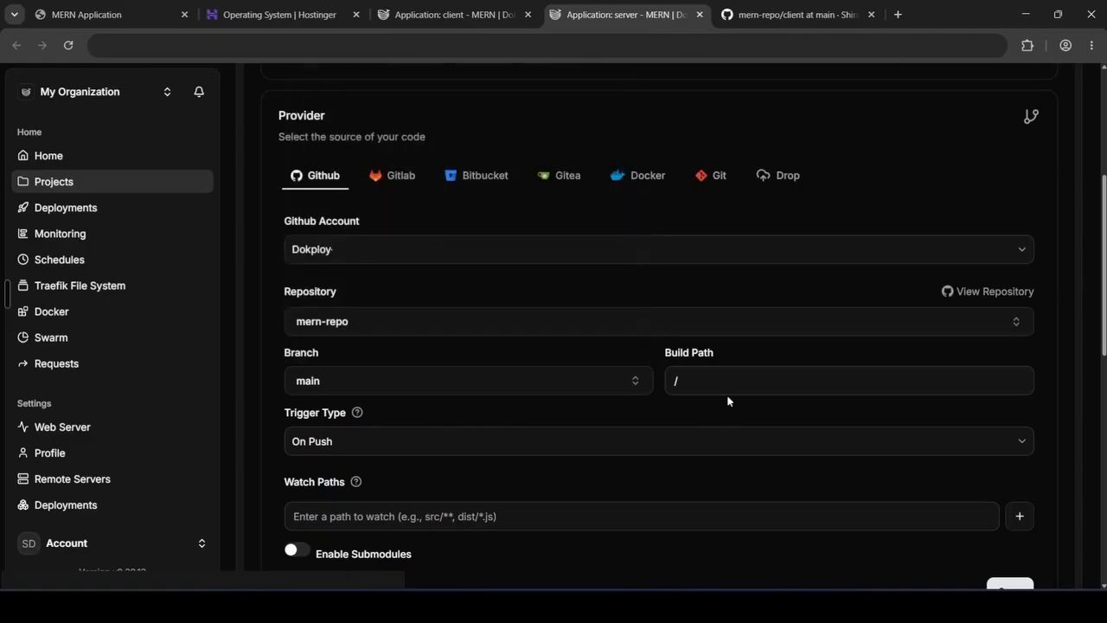
Set the server application's build path to /server.
left_click(705, 385)
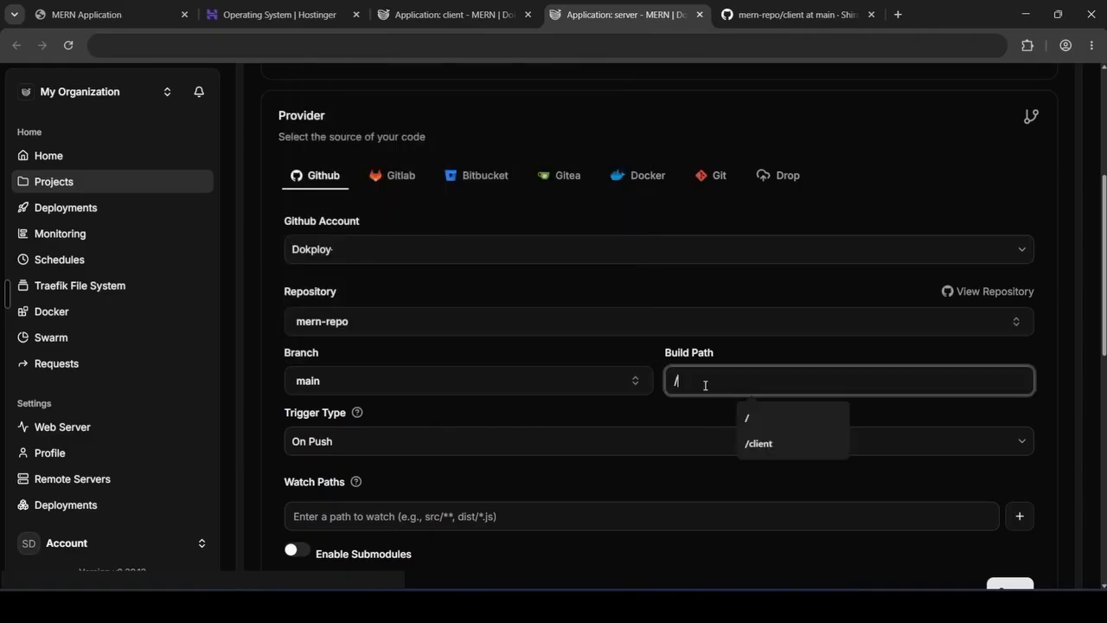
type("server")
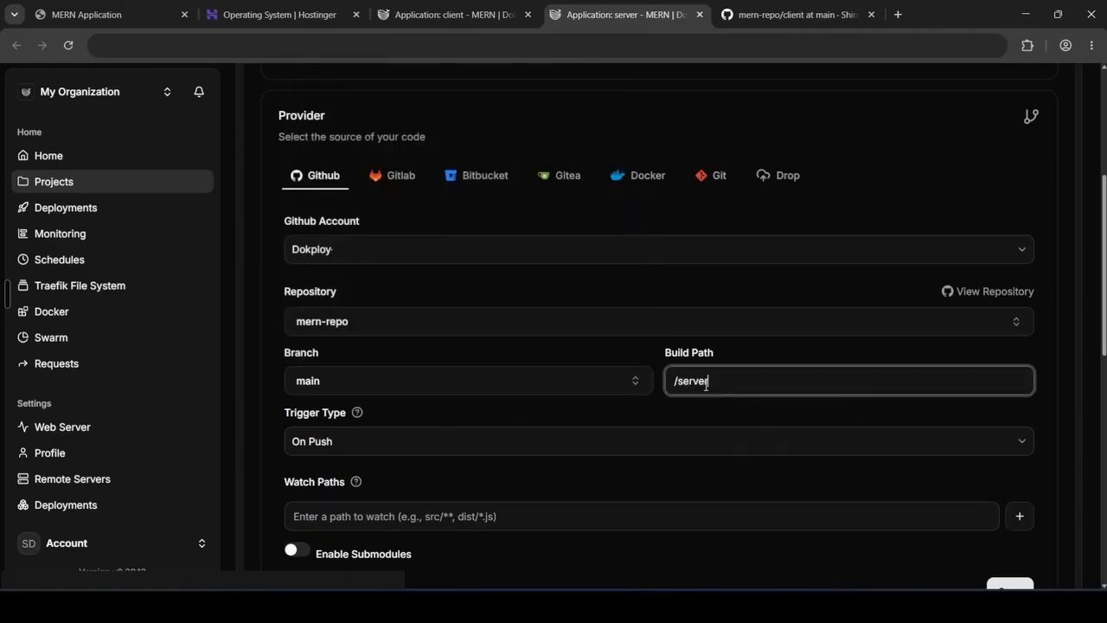
left_click(666, 421)
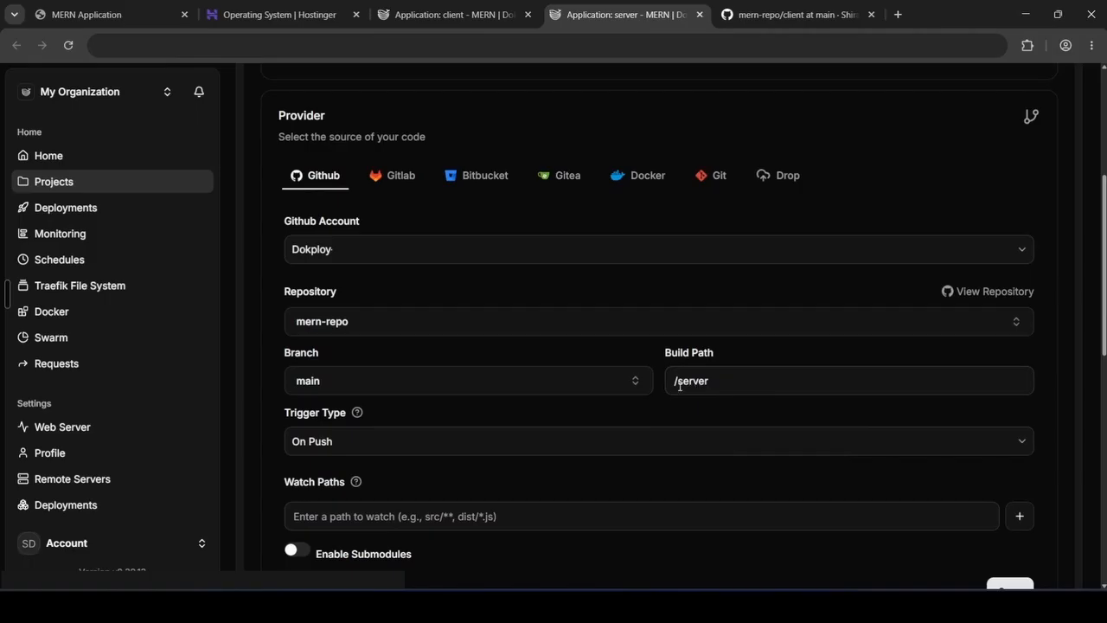
Compare the build paths with mern-repo's root folders on GitHub, and save the server application's provider settings.
left_click(796, 14)
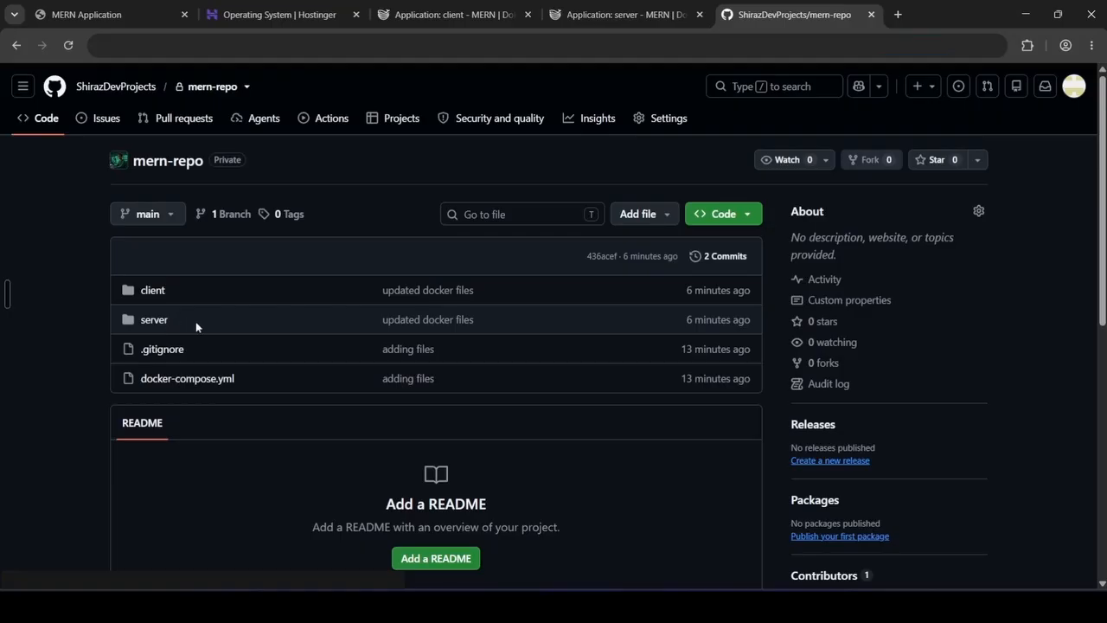
left_click(423, 14)
scroll(751, 384, "down", 4)
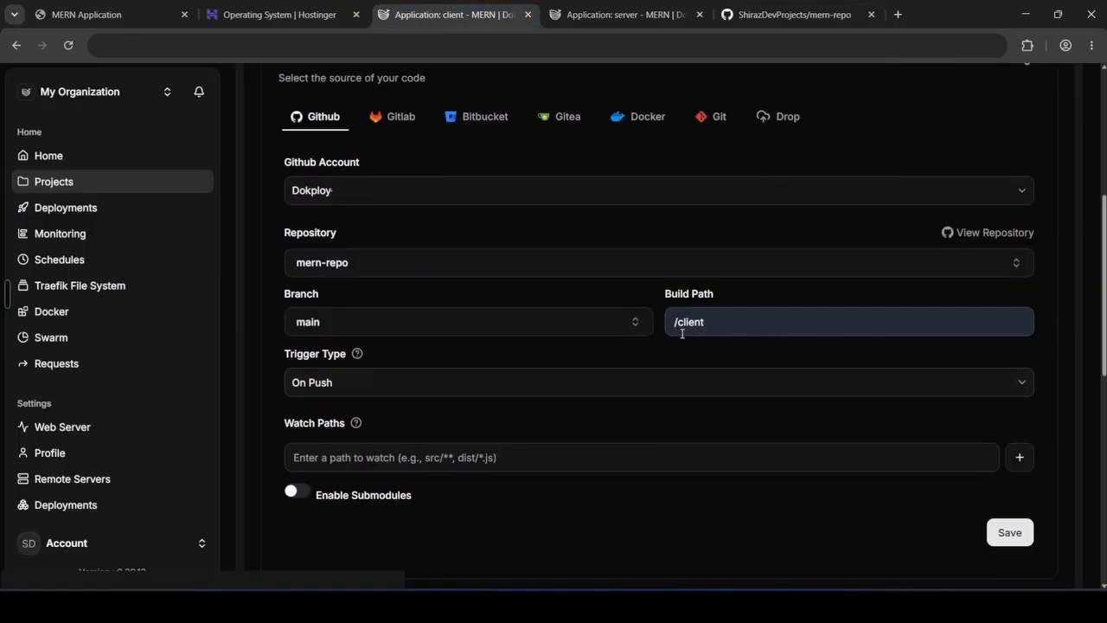
left_click(646, 14)
scroll(972, 486, "down", 1)
left_click(1009, 519)
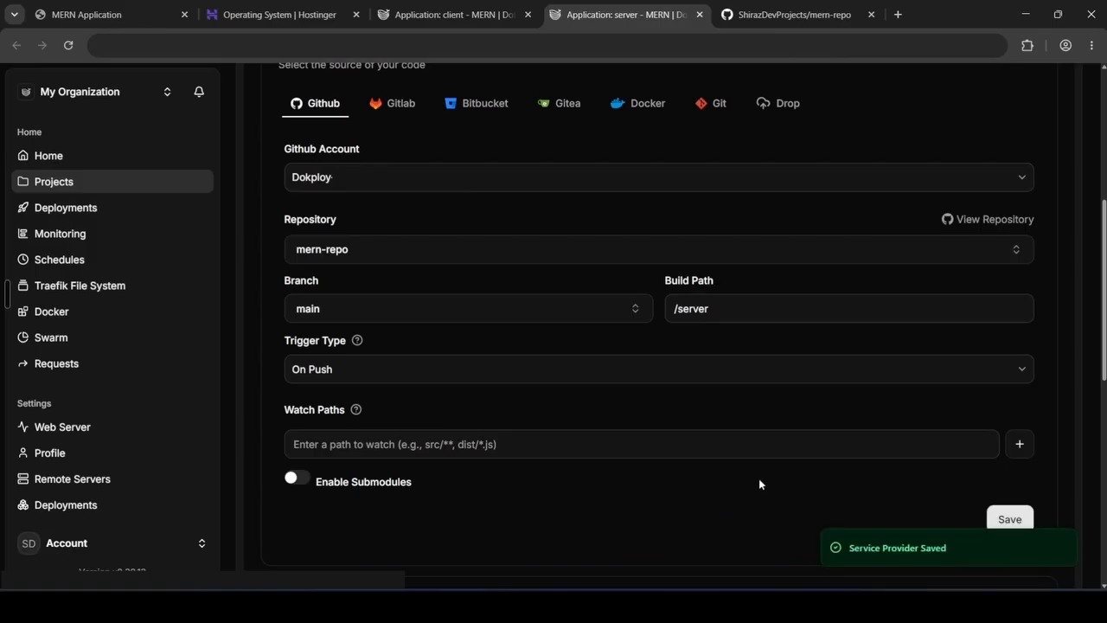
Deploy the client application and confirm the deployment.
left_click(458, 15)
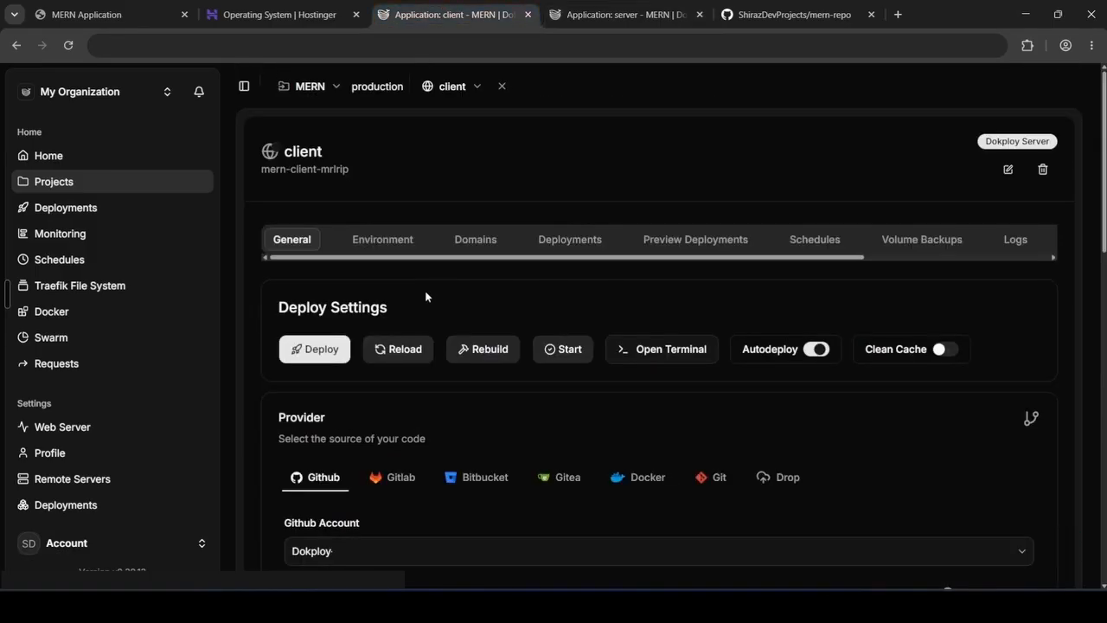
left_click(317, 350)
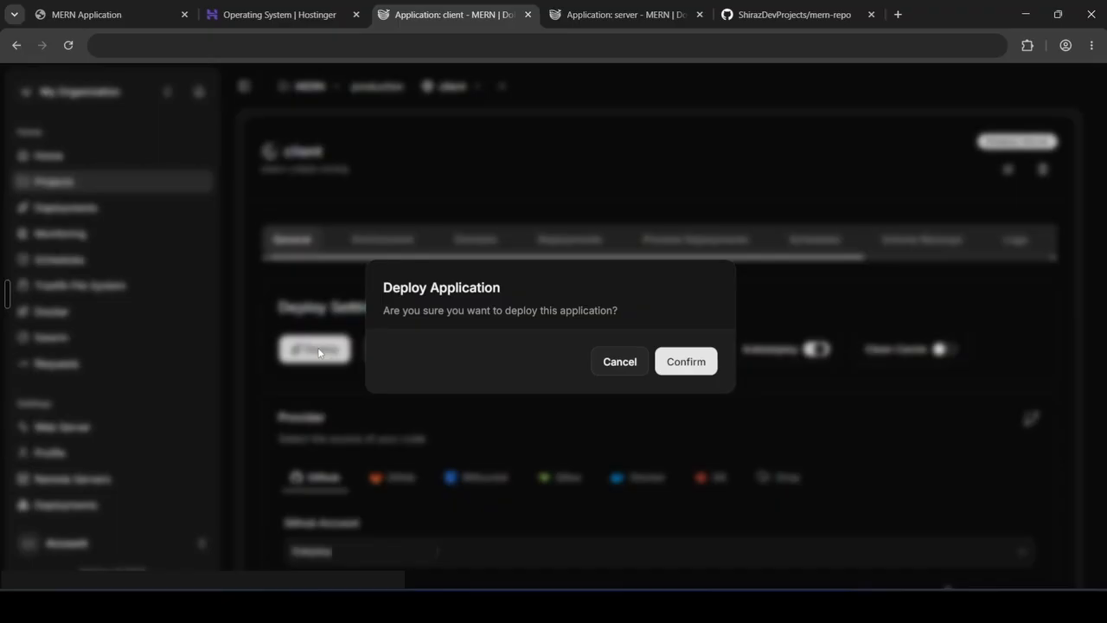
left_click(677, 364)
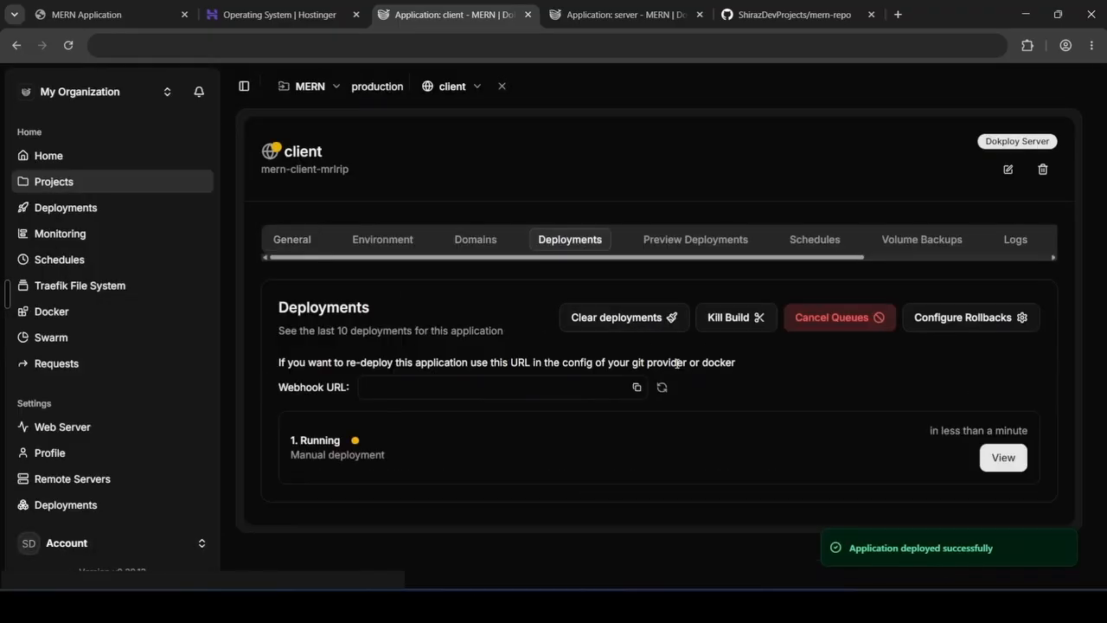
Deploy the server application and confirm the deployment.
left_click(611, 22)
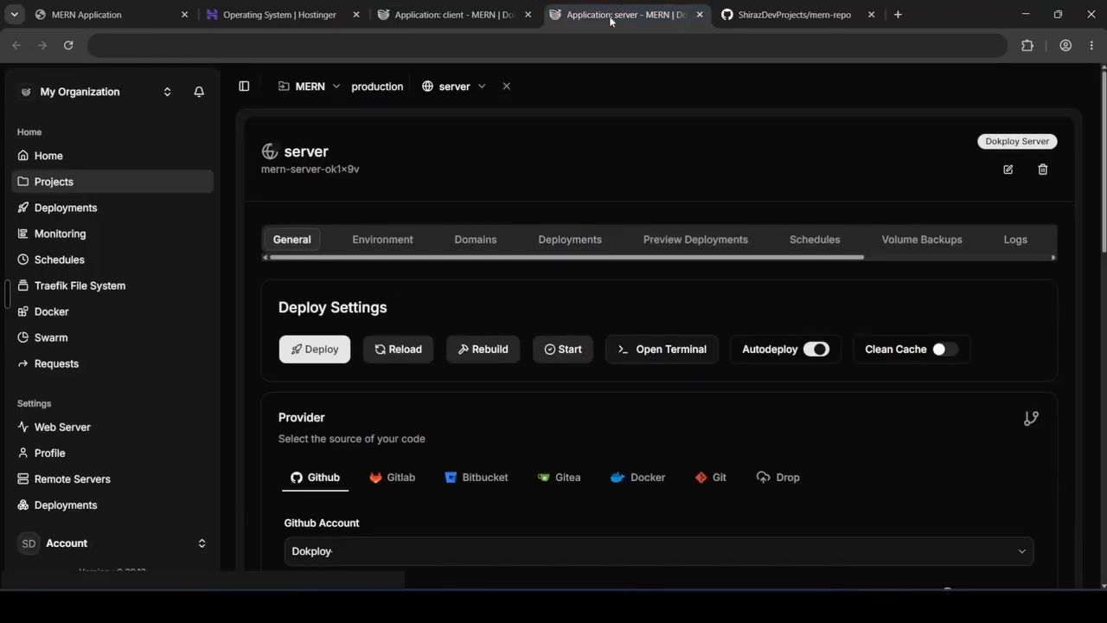
left_click(312, 349)
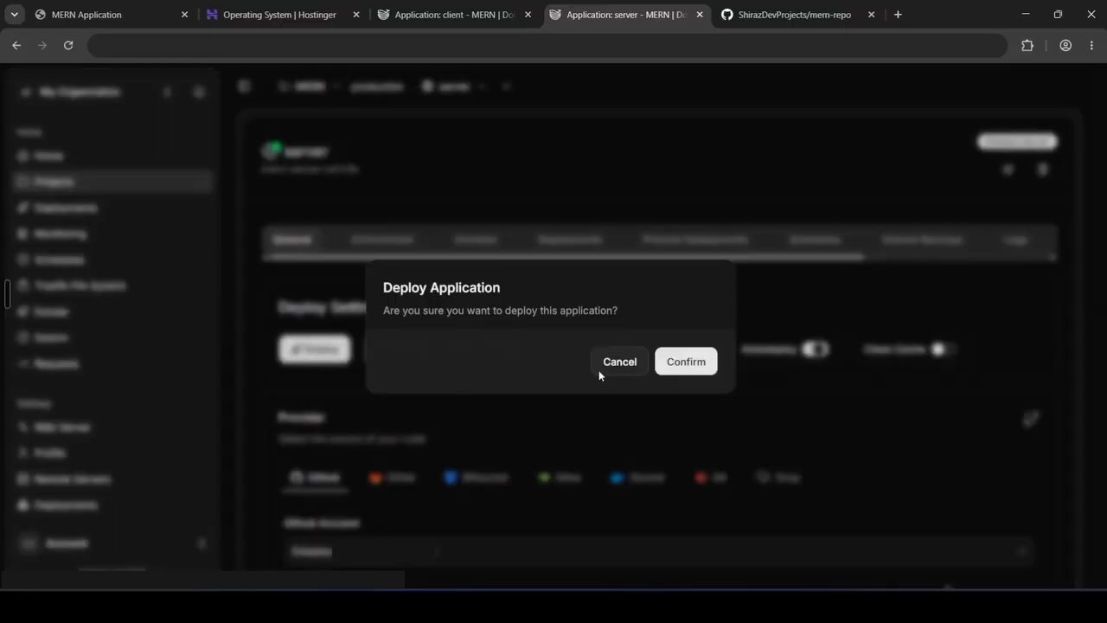
left_click(680, 363)
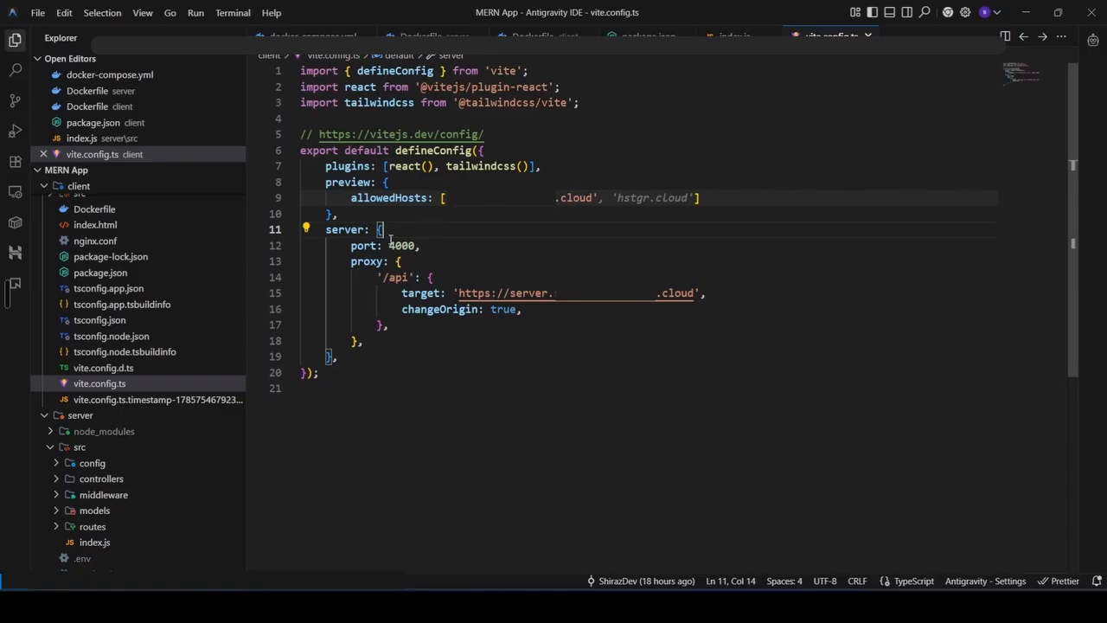
In Antigravity IDE, check the ports defined in the client's vite.config.ts, the client and server Dockerfiles, and the server's index.js.
left_click_drag(351, 245, 422, 247)
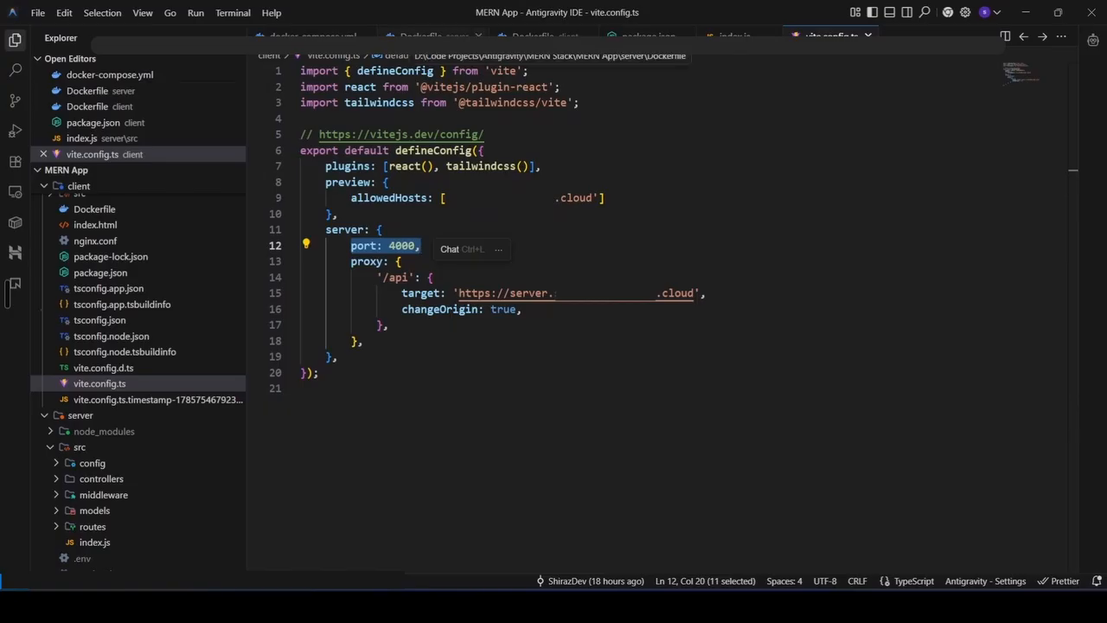
left_click(432, 36)
left_click(532, 36)
left_click_drag(337, 182, 371, 181)
left_click(433, 37)
left_click_drag(338, 150, 372, 150)
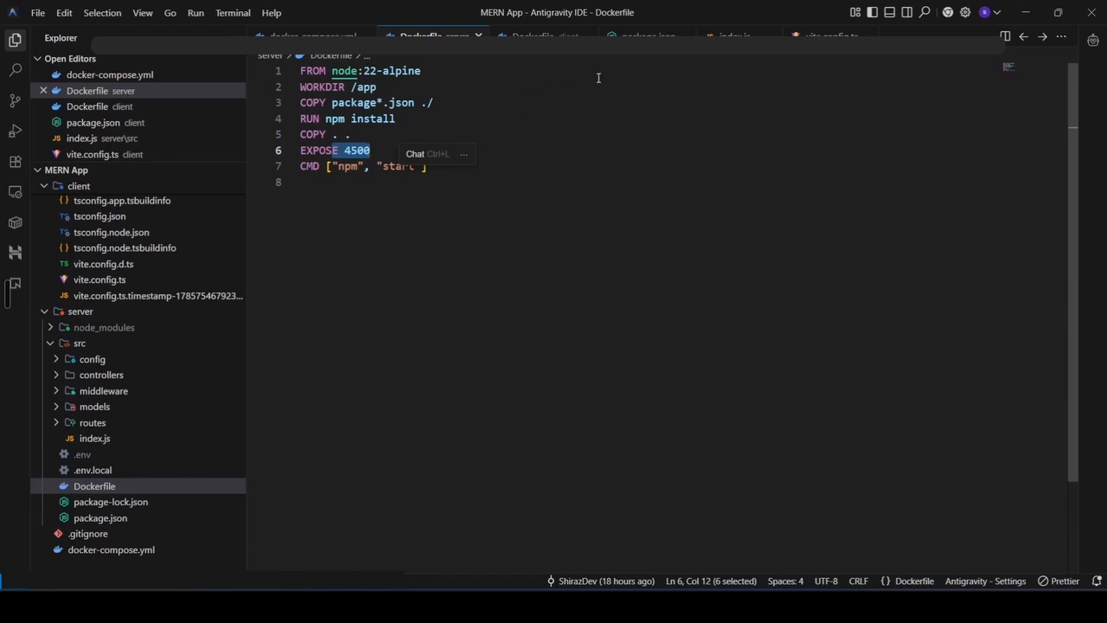
left_click(734, 36)
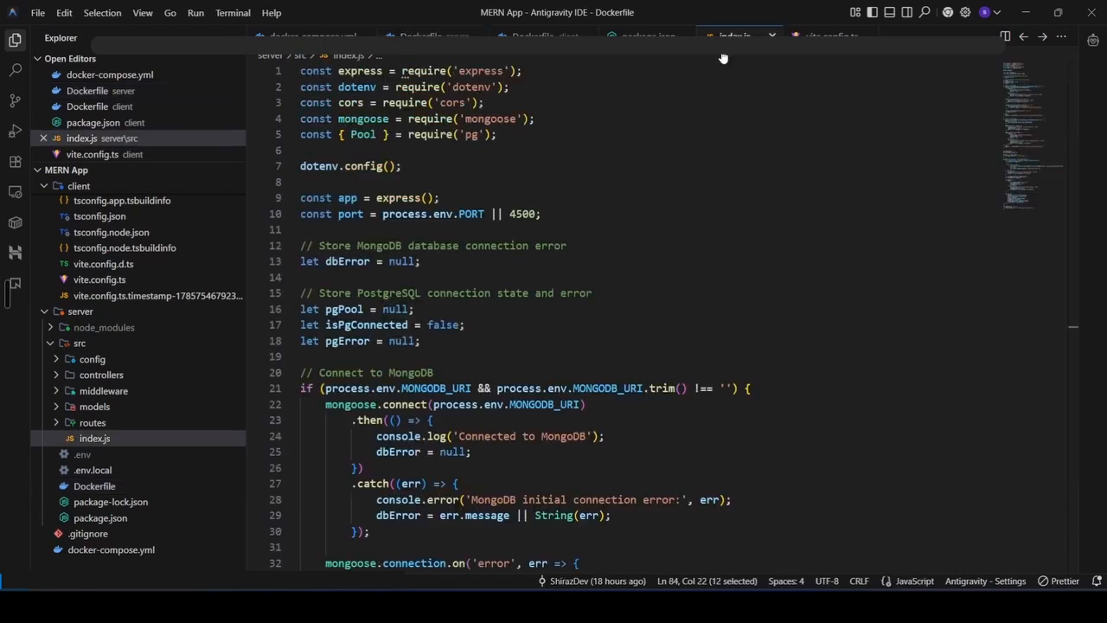
left_click(308, 214)
left_click(538, 214, "shift")
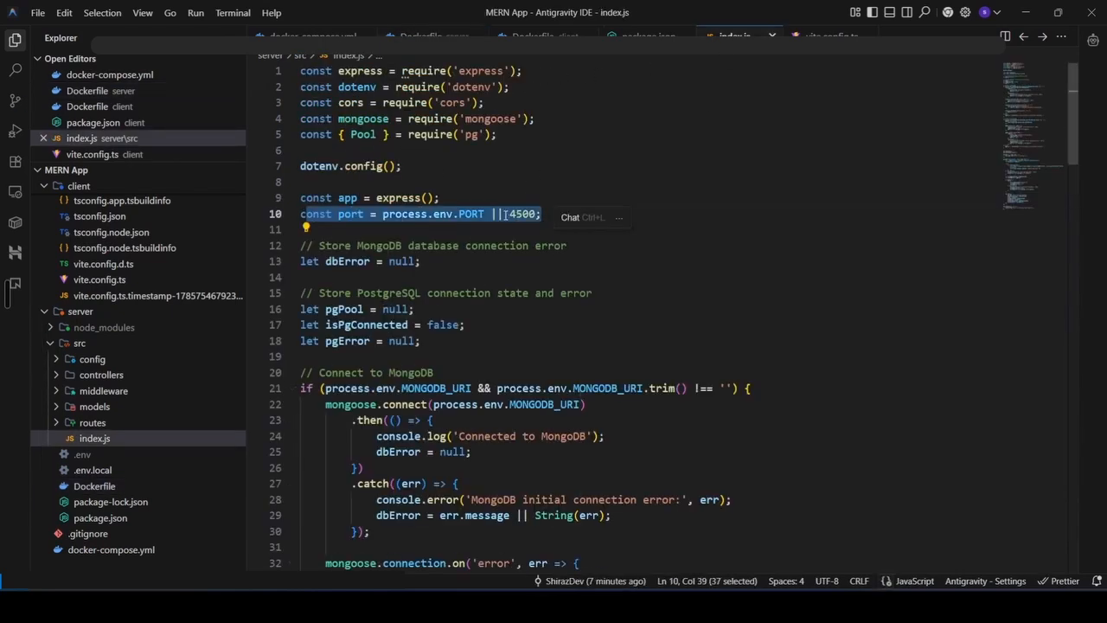
left_click_drag(498, 214, 535, 214)
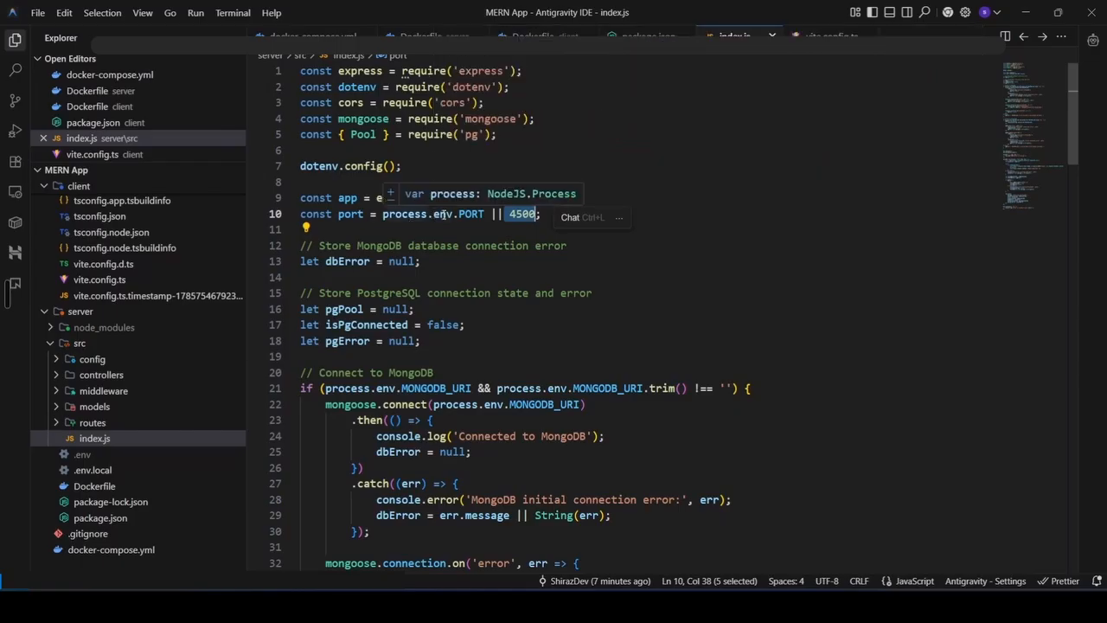
Examine the PORT environment variable used for the port constant in the server's index.js.
left_click_drag(458, 213, 486, 214)
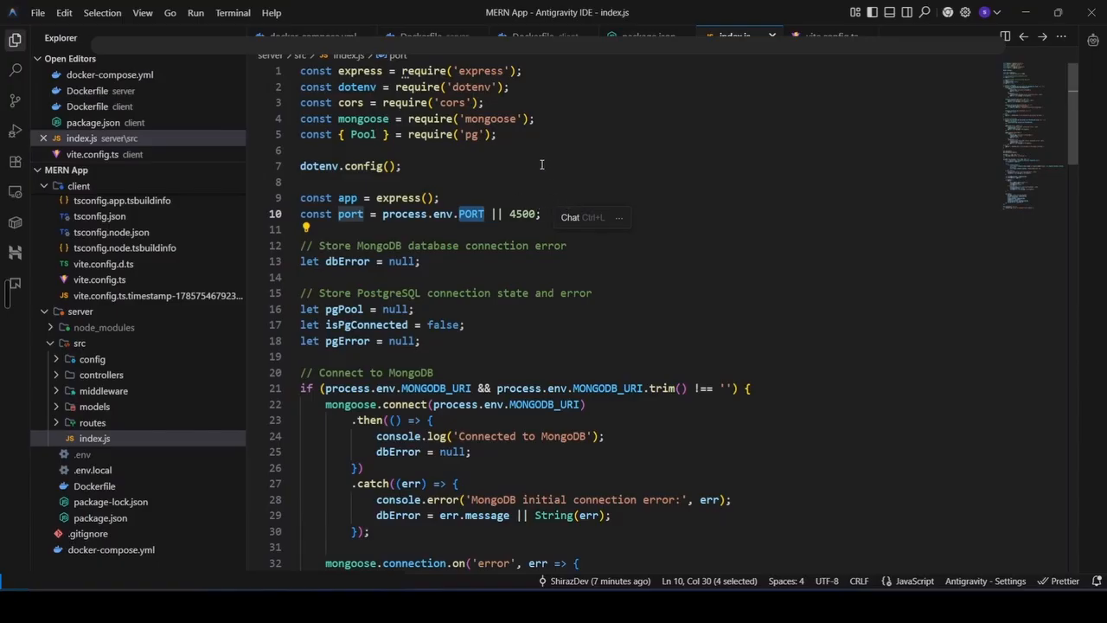
key("Up")
key("Up")
key("Up")
key("Up")
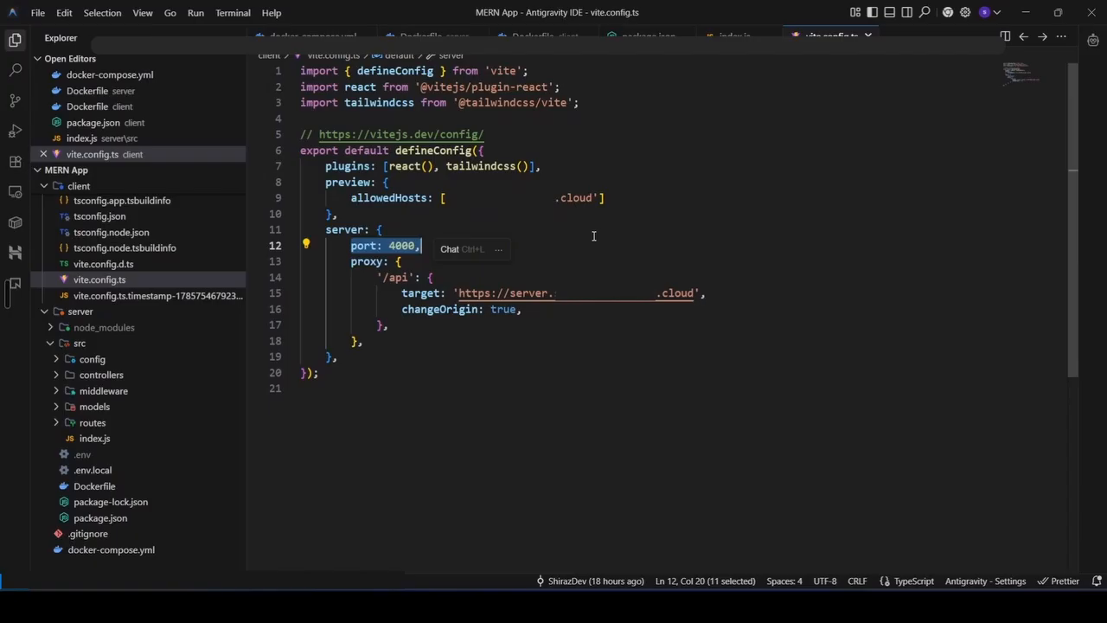
Examine the proxy settings in the client's vite.config.ts, including the '/api' path and its server subdomain target.
key("Up")
left_click_drag(401, 293, 677, 290)
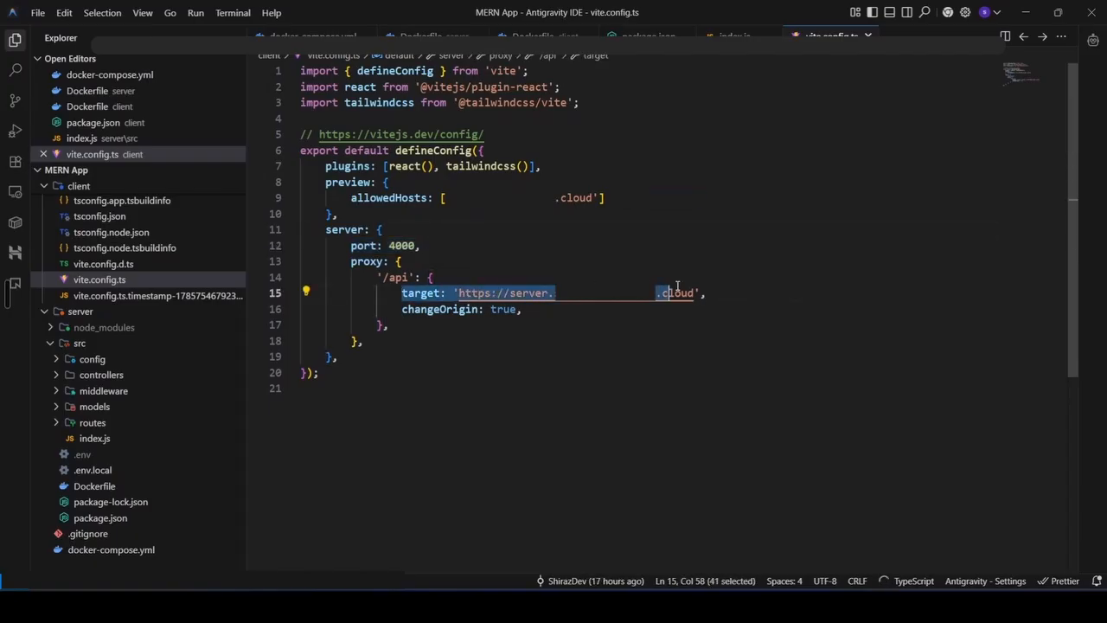
left_click(587, 344)
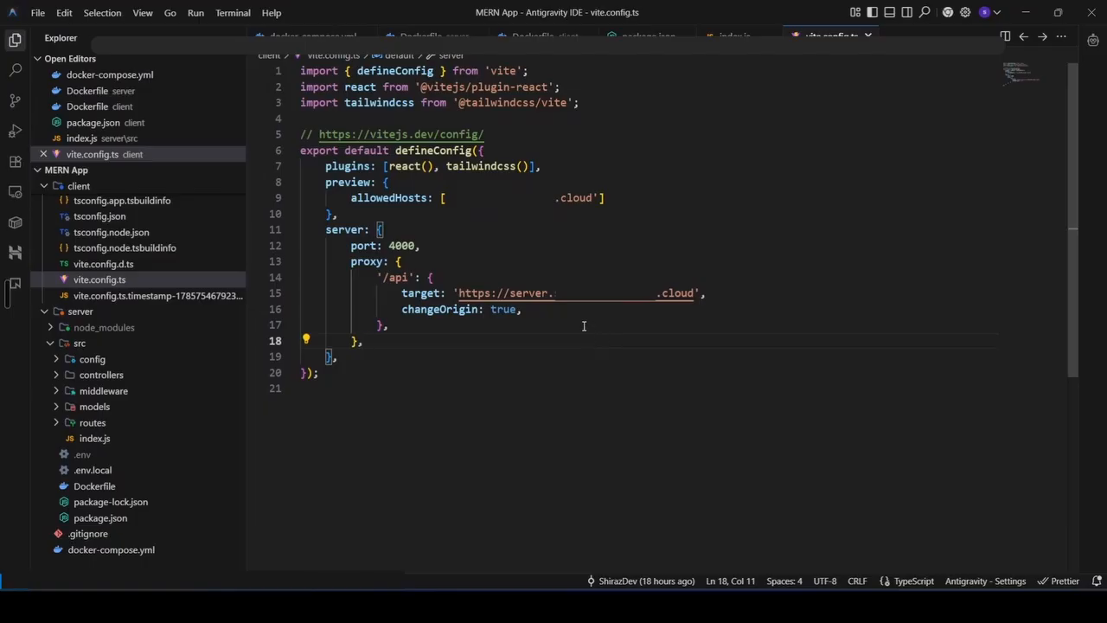
left_click_drag(508, 296, 550, 293)
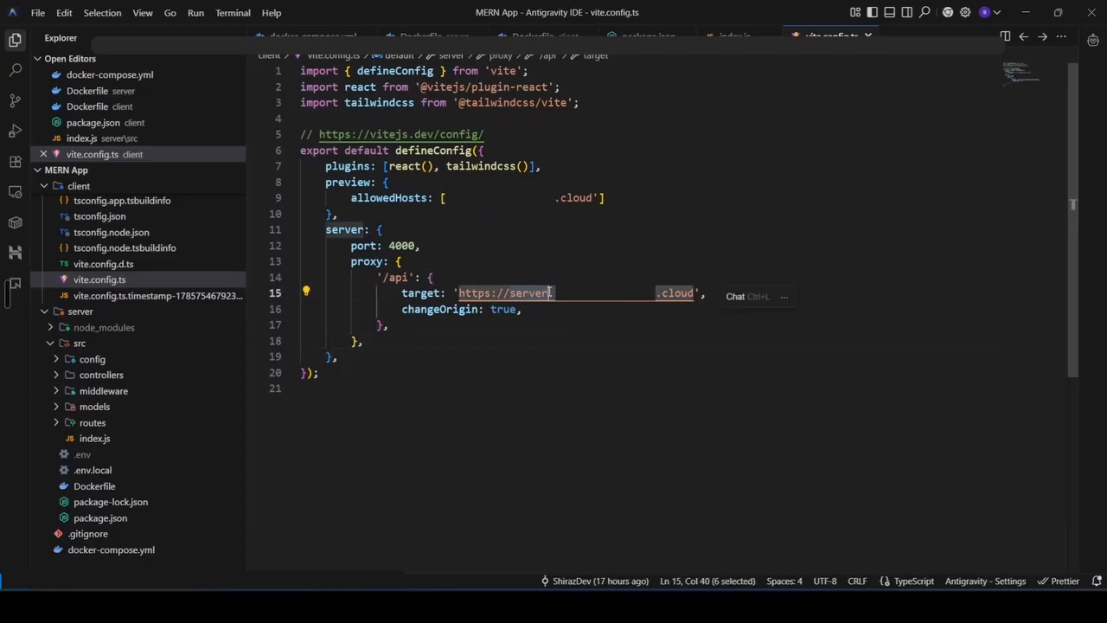
left_click(548, 347)
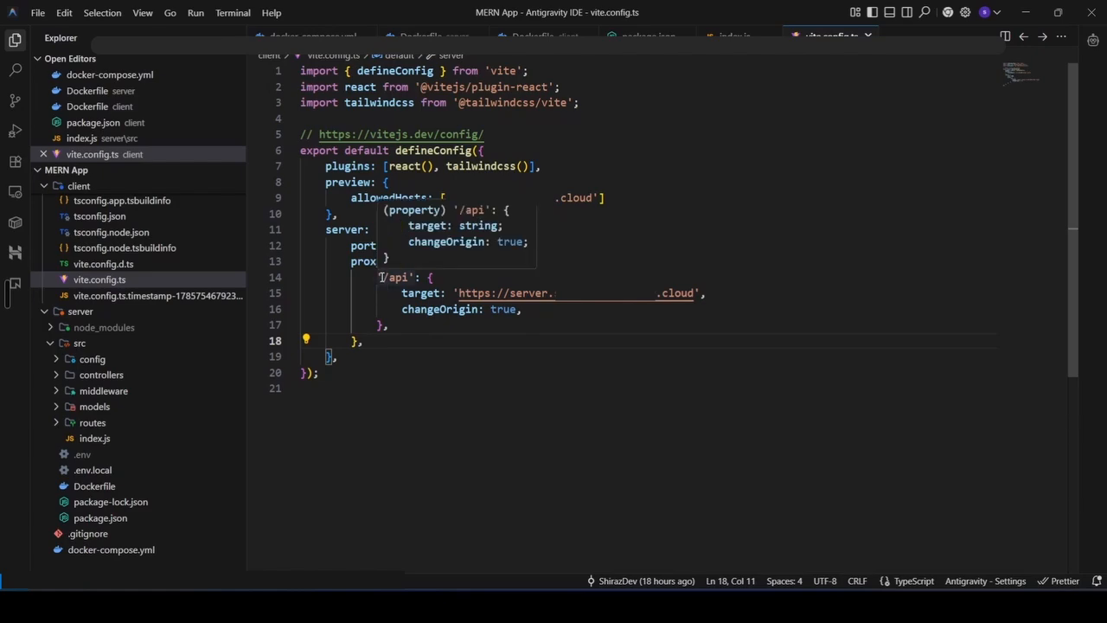
left_click_drag(382, 277, 410, 277)
Check the '/api/message' route defined in the server's index.js.
left_click(735, 37)
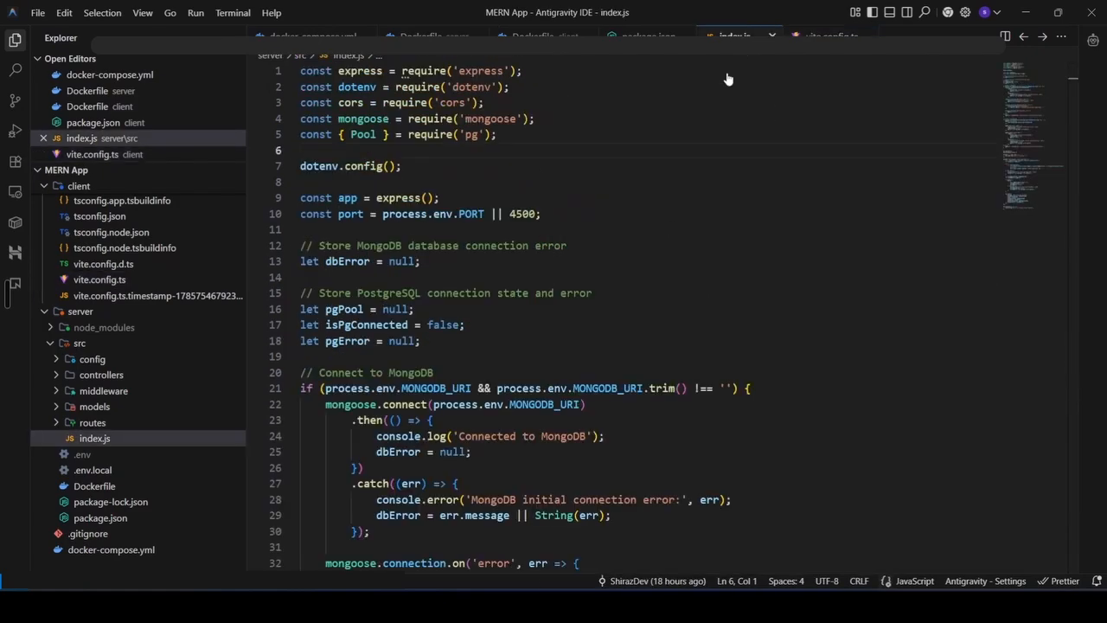
scroll(440, 260, "down", 9)
scroll(427, 262, "down", 18)
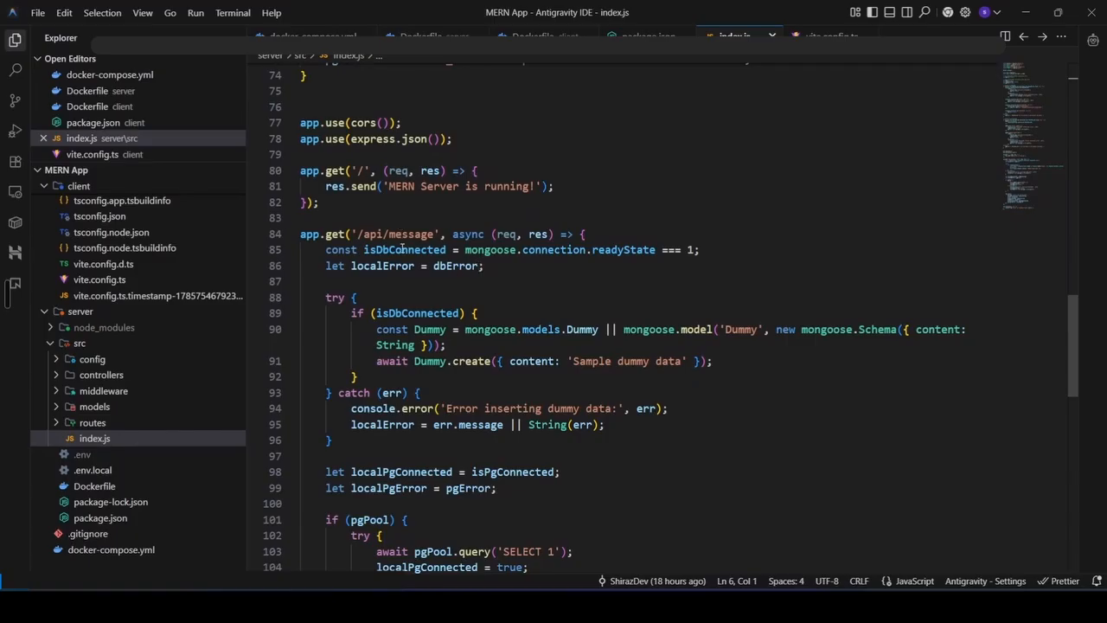
left_click_drag(358, 235, 384, 235)
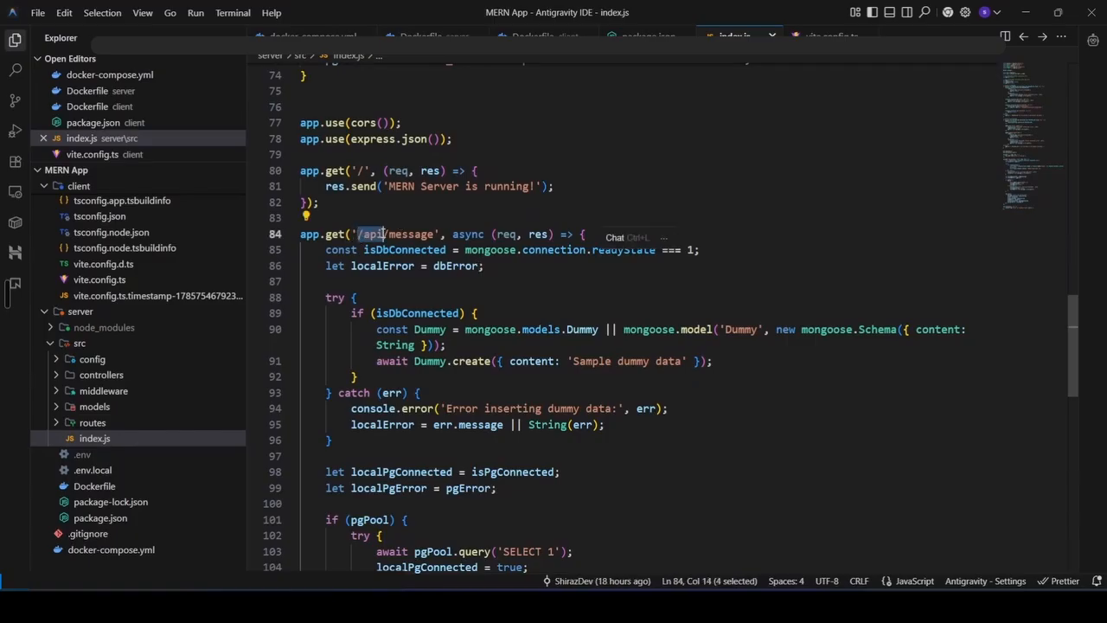
left_click(358, 235)
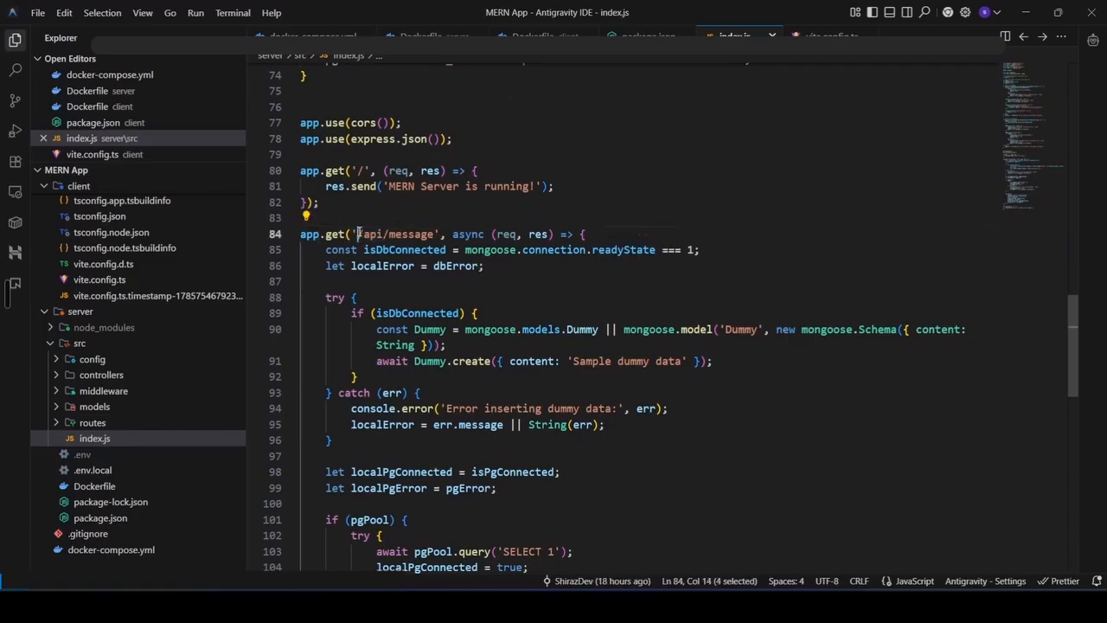
left_click_drag(358, 235, 435, 235)
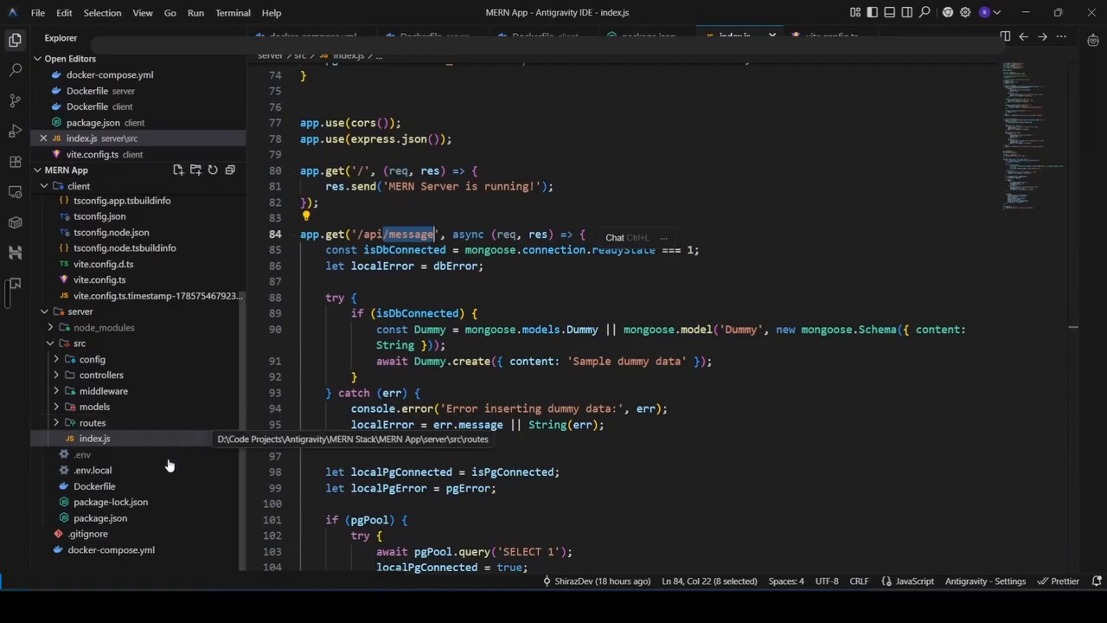
Open the client's Home.tsx page and check the API path requested by the fetchMessage function.
scroll(157, 445, "up", 7)
left_click(130, 281)
scroll(447, 231, "up", 3)
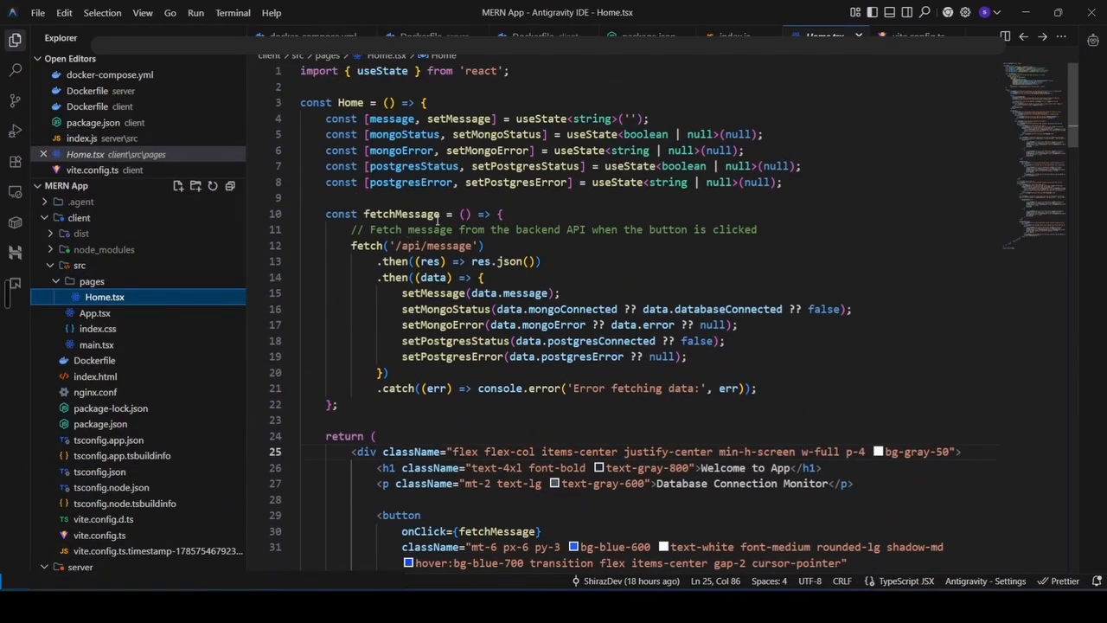
left_click_drag(396, 245, 422, 246)
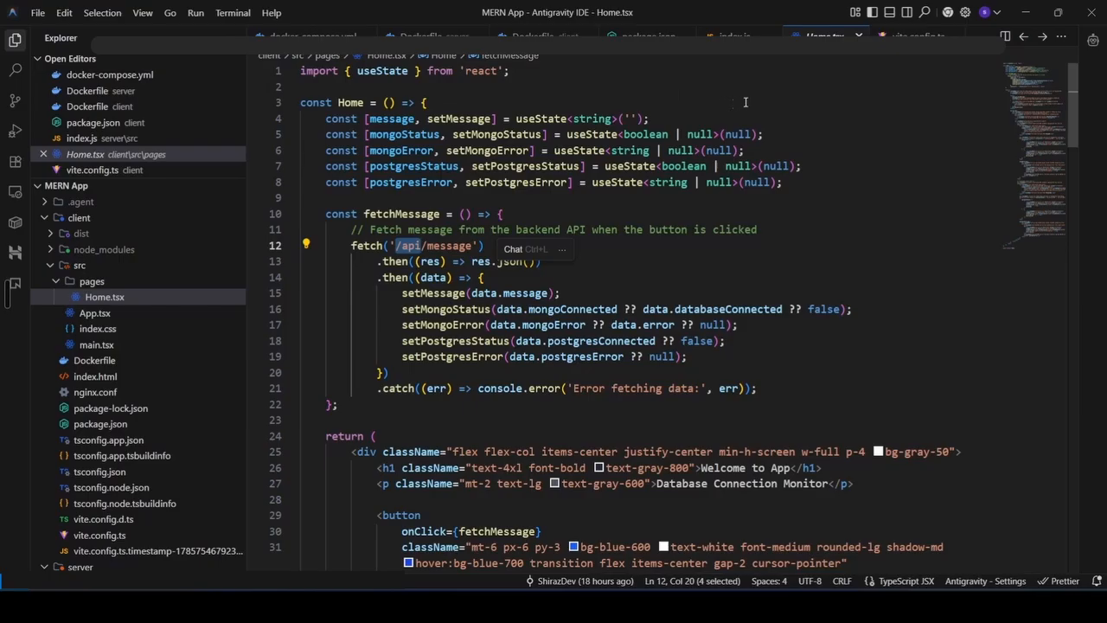
left_click(391, 245)
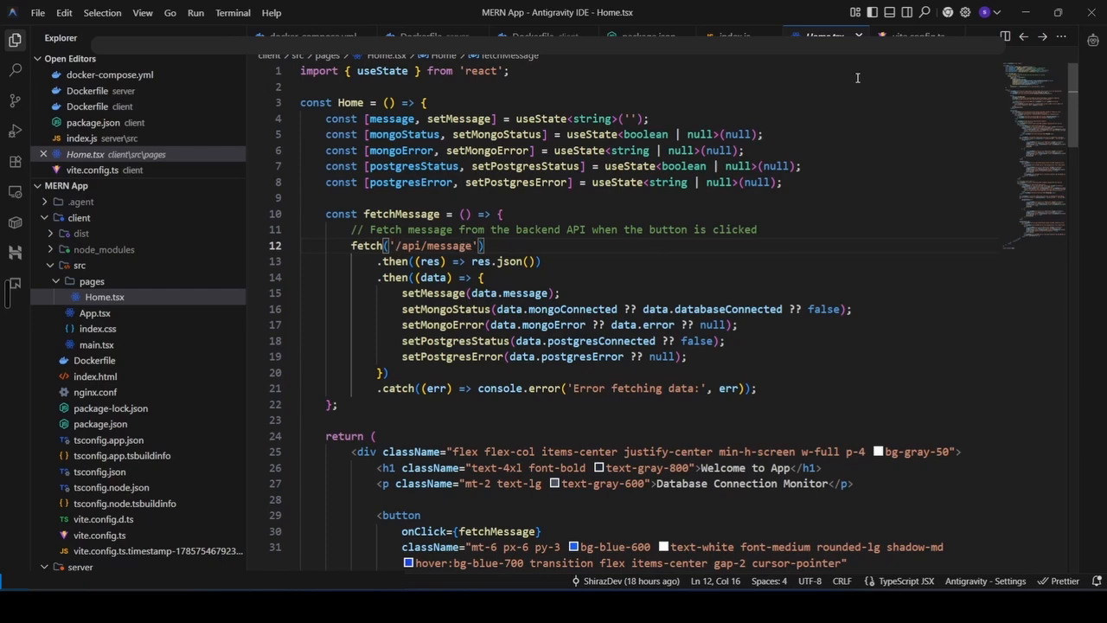
Check the preview allowedHosts entry in vite.config.ts and the preview script in the client's package.json.
left_click(917, 37)
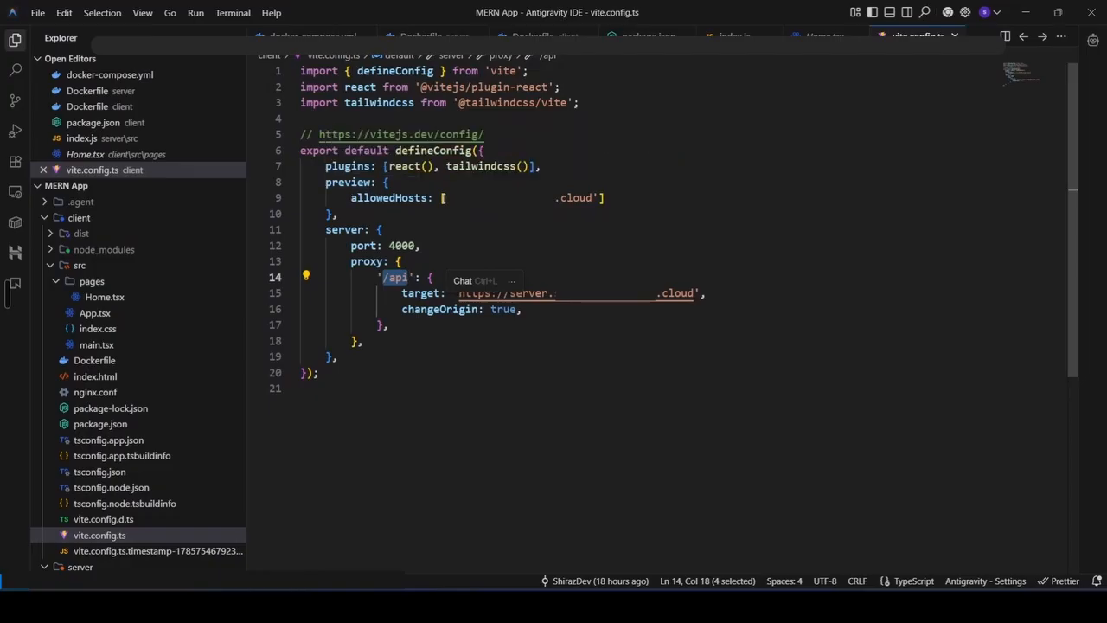
left_click_drag(446, 198, 608, 198)
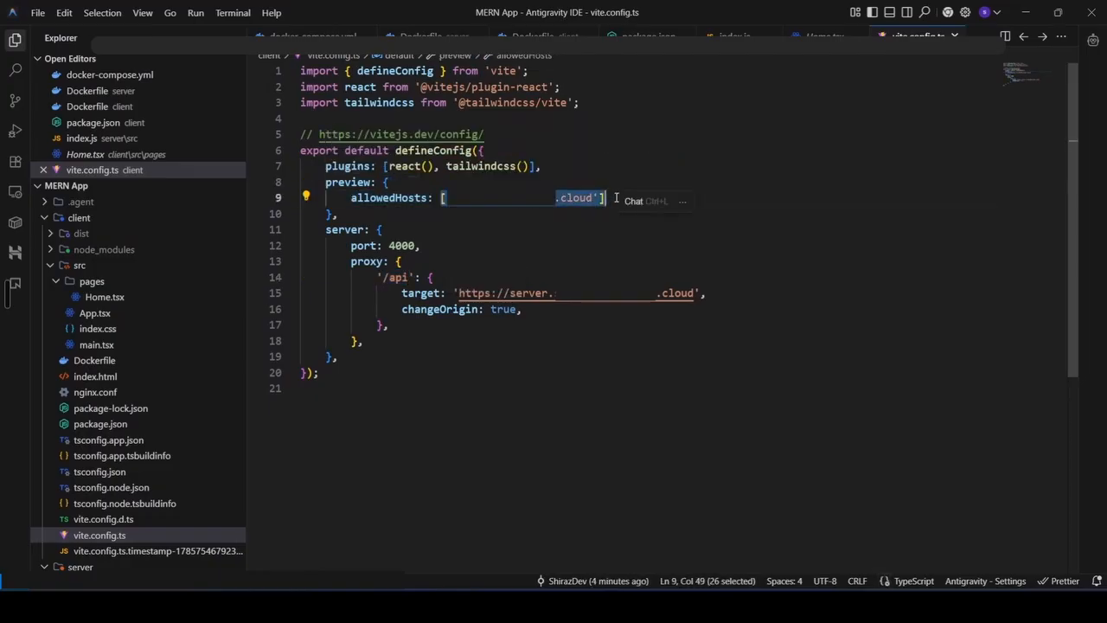
left_click(637, 36)
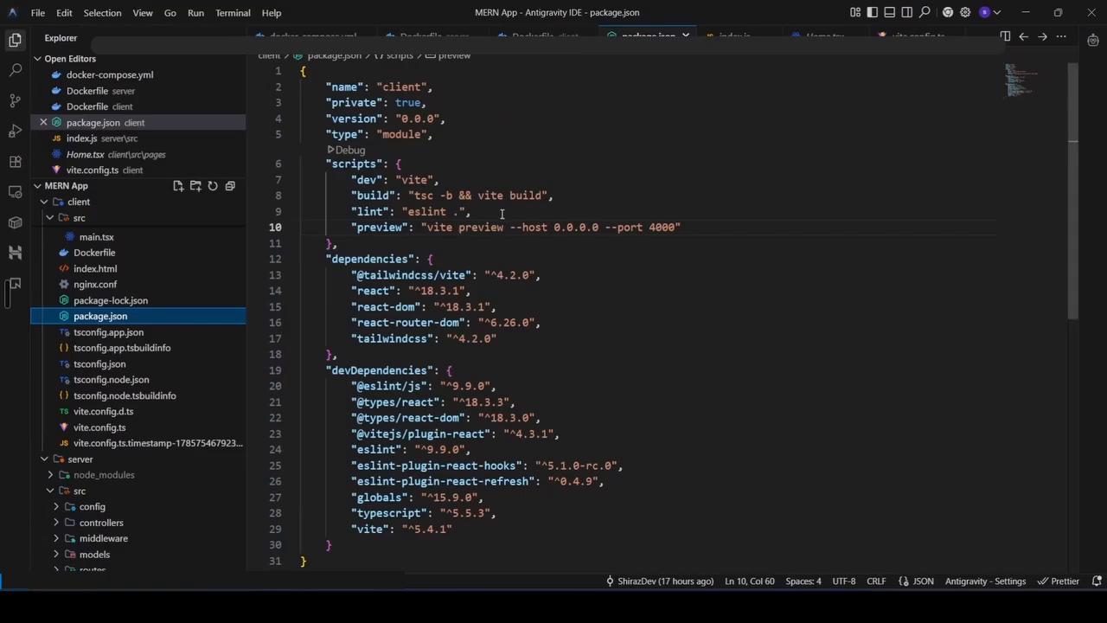
left_click_drag(428, 227, 679, 226)
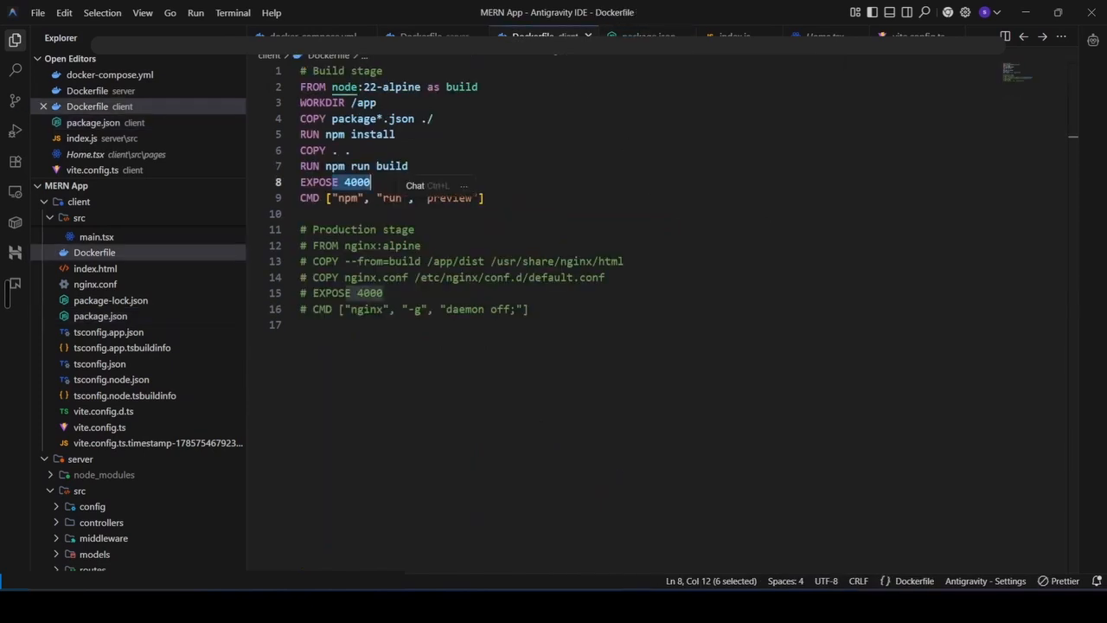
Compare the CMD instruction in the client's Dockerfile with the preview script's host and port in package.json.
left_click(532, 36)
left_click(485, 198)
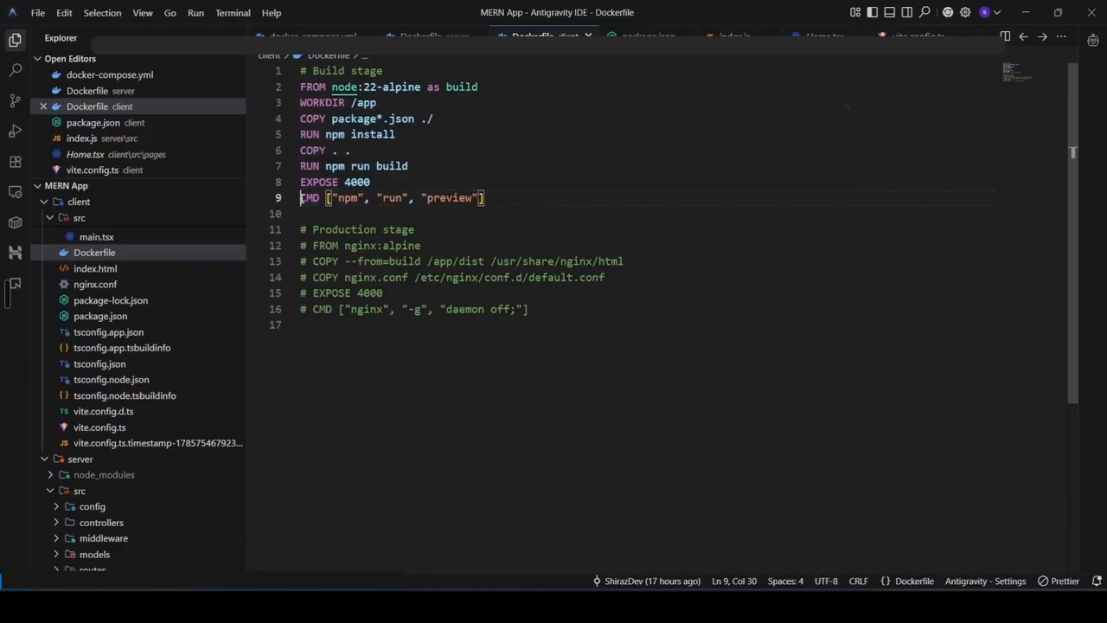
left_click_drag(300, 198, 499, 200)
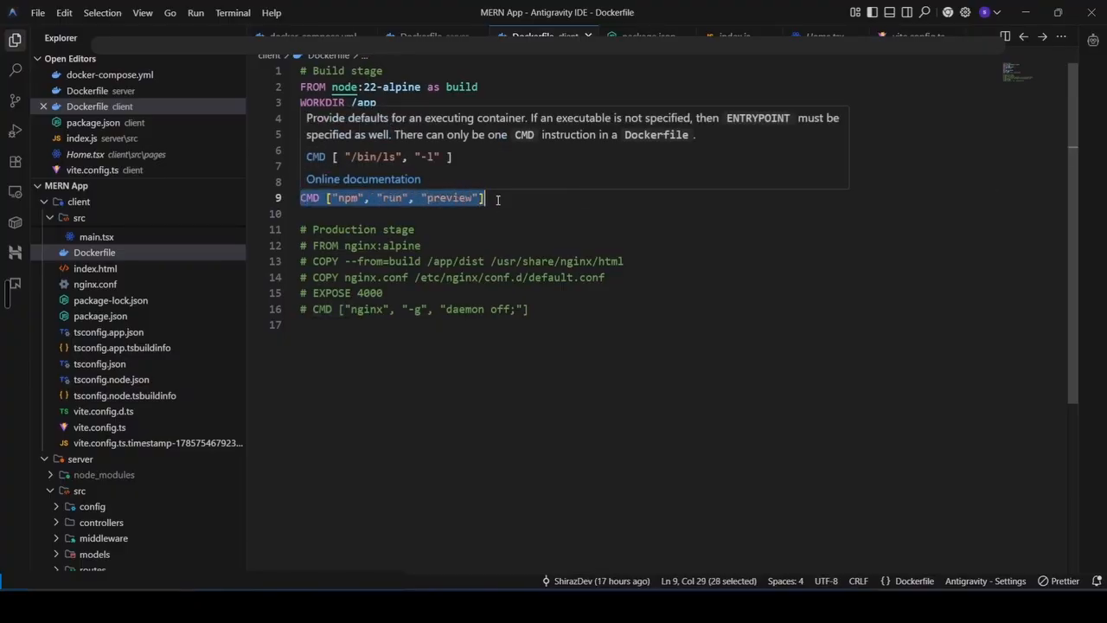
left_click(465, 218)
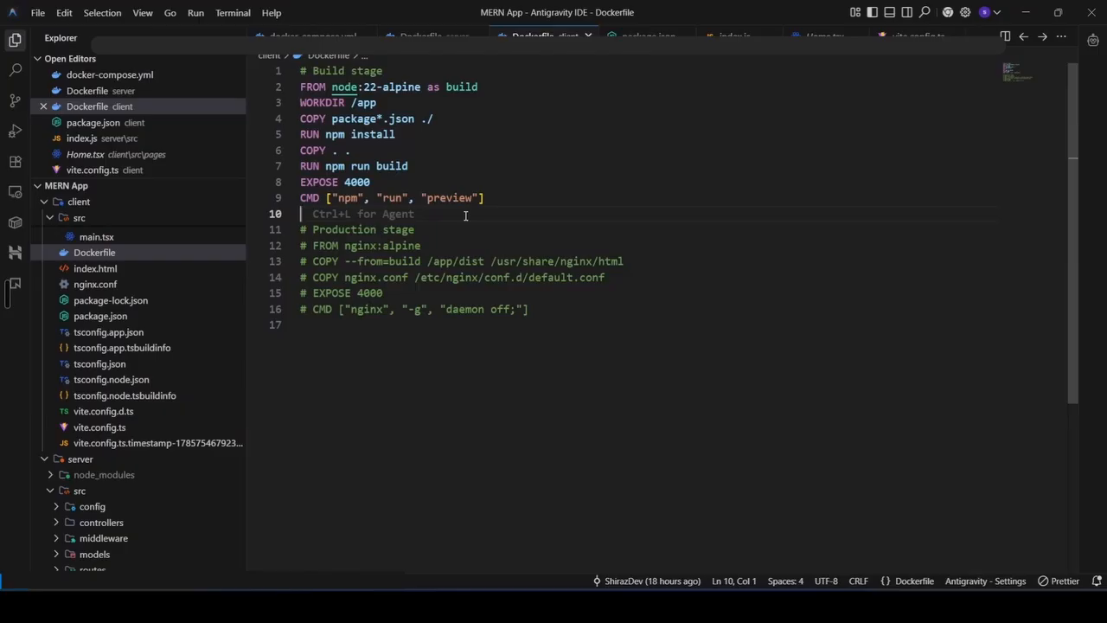
left_click(647, 36)
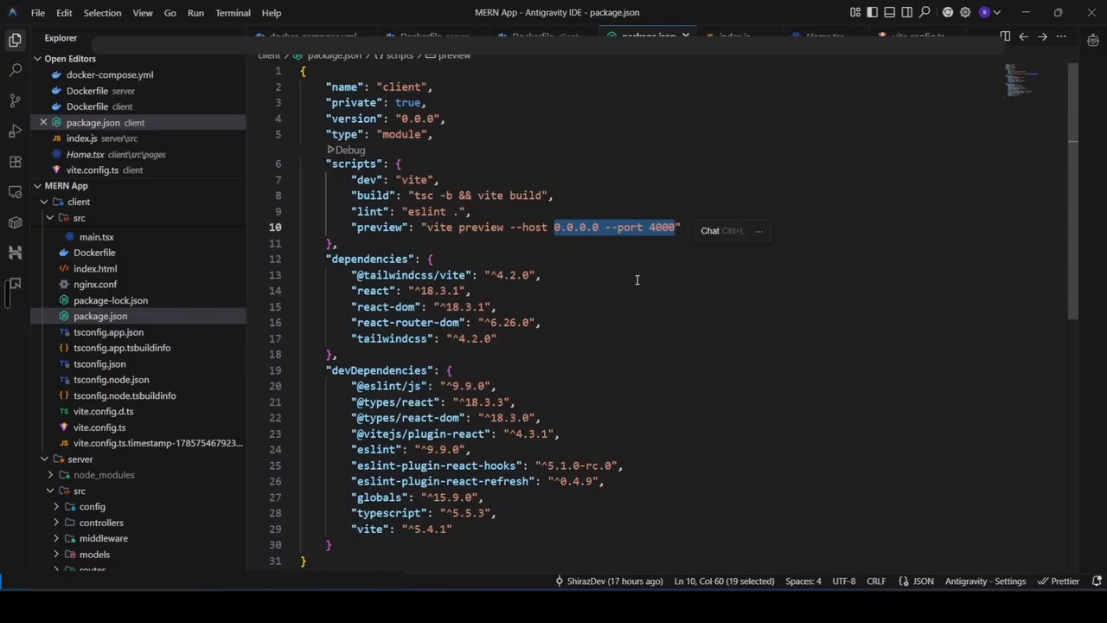
left_click(604, 261)
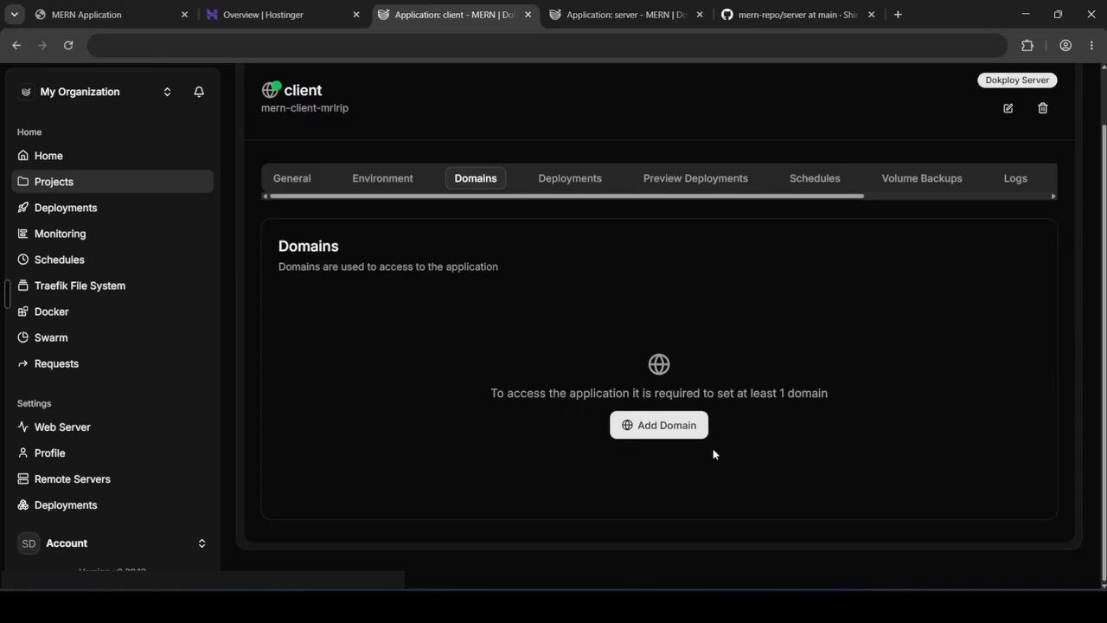
Switch to the Hostinger VPS overview to view the server's IPv4 details, and return to the client application's domains in Dokploy.
left_click(285, 14)
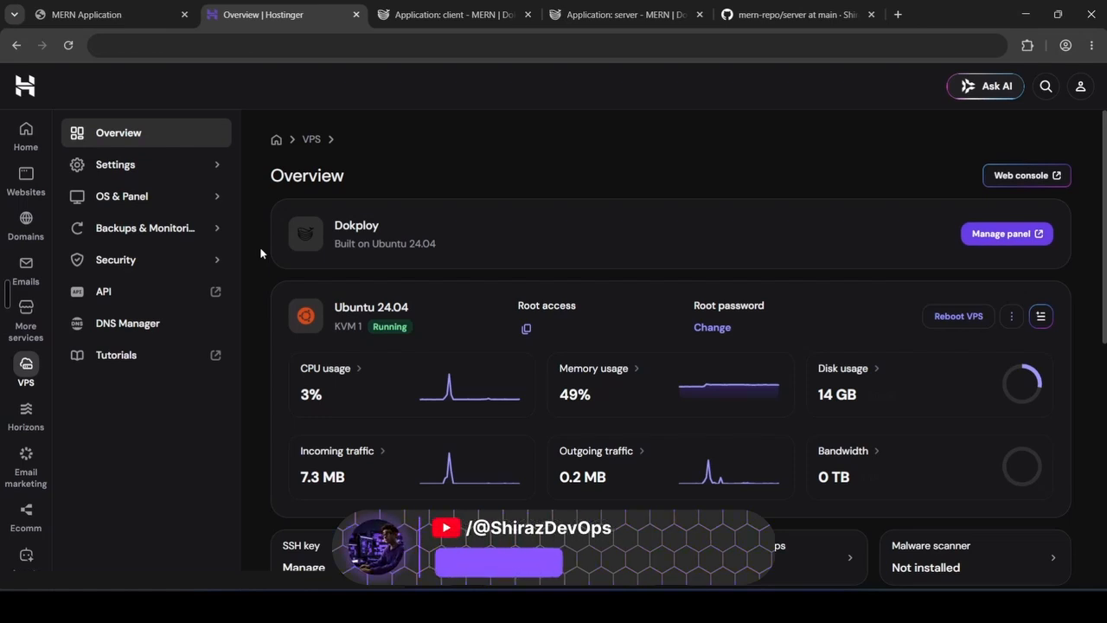
scroll(520, 309, "down", 5)
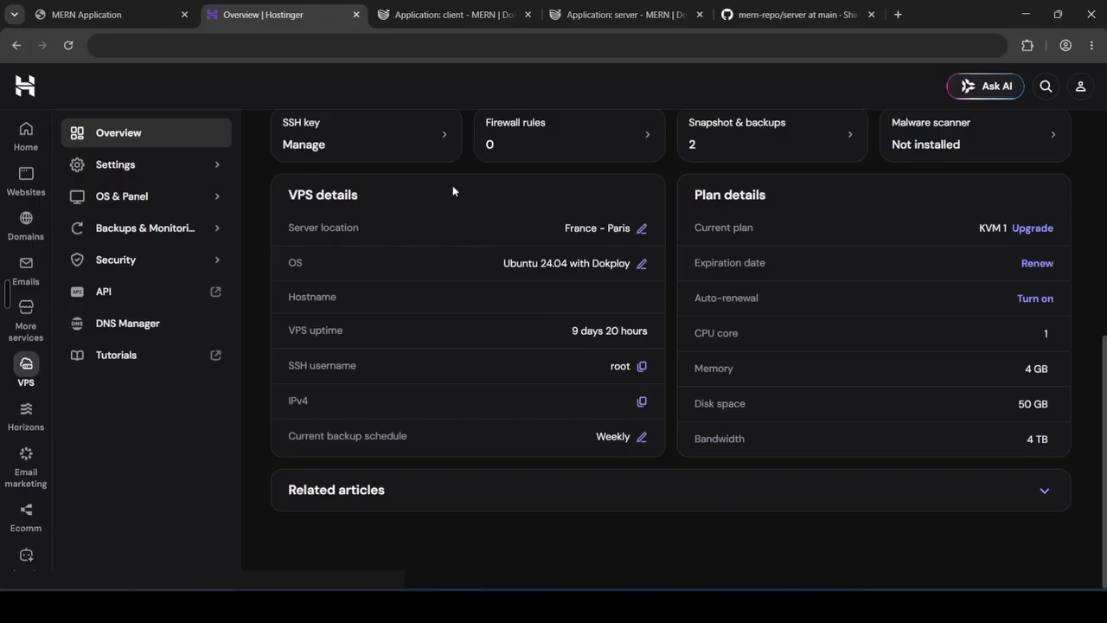
left_click(435, 16)
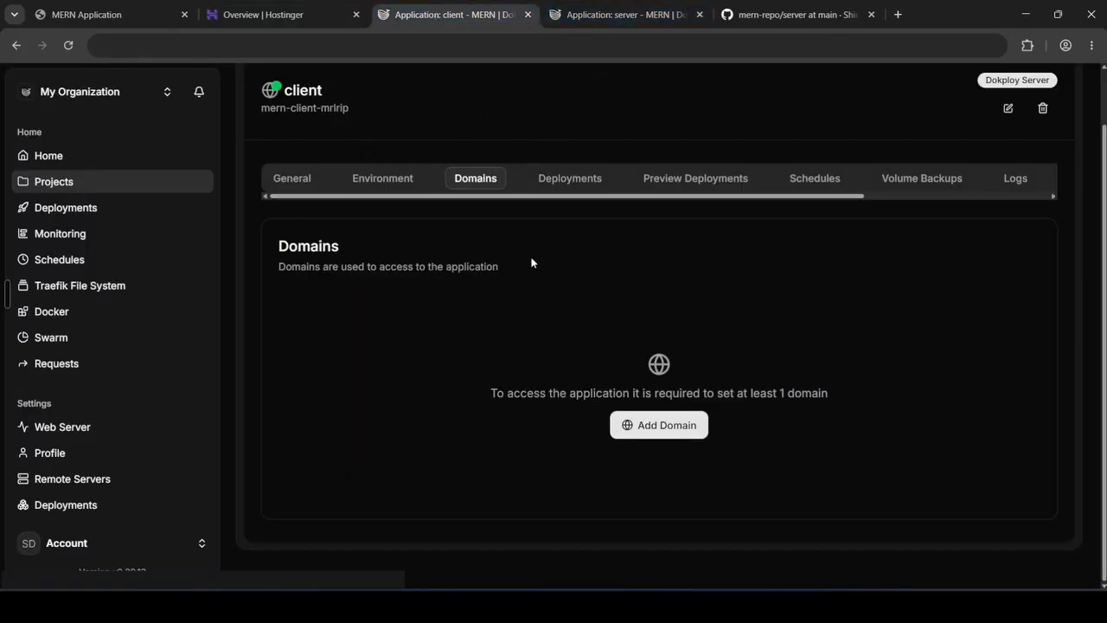
Add the .cloud domain to the client application with path /, container port 4000 and HTTPS through Let's Encrypt, and validate its DNS.
left_click(662, 439)
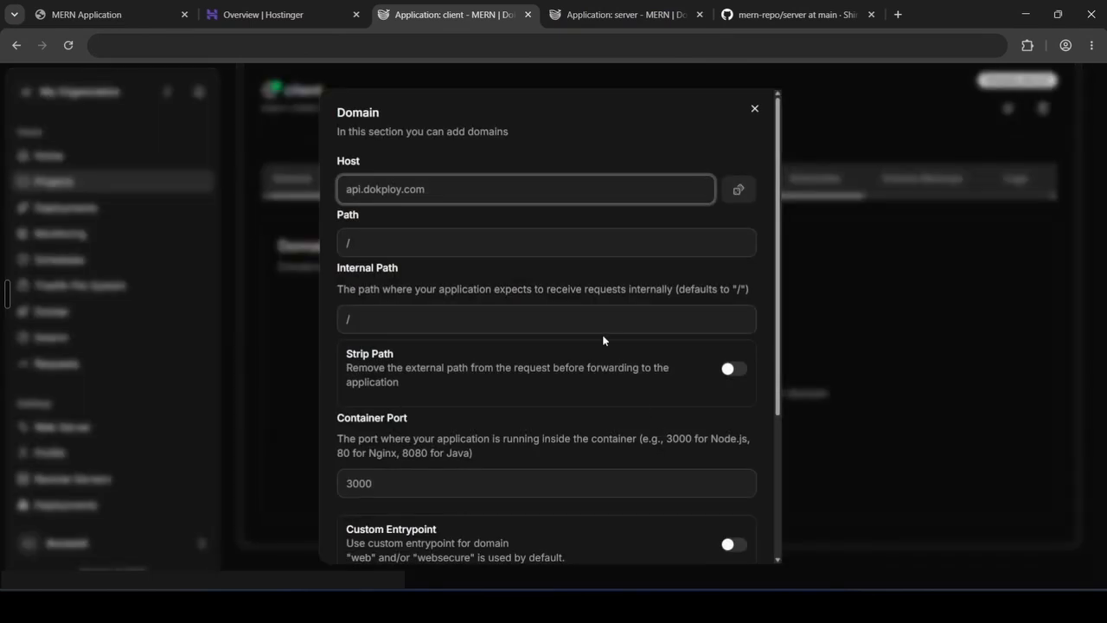
key("ctrl+v")
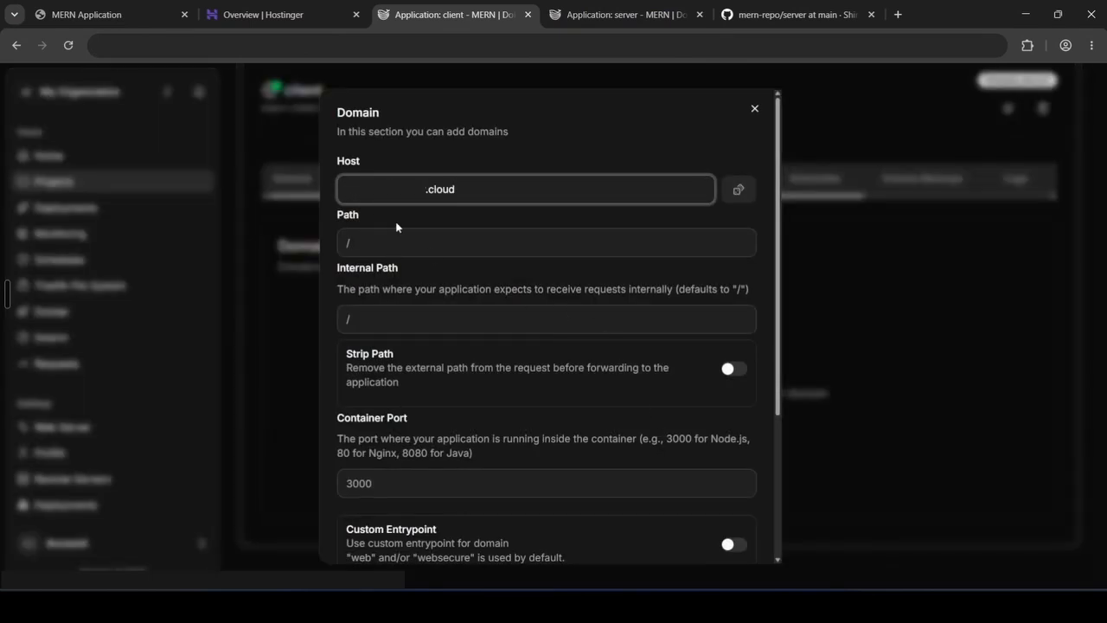
left_click(393, 241)
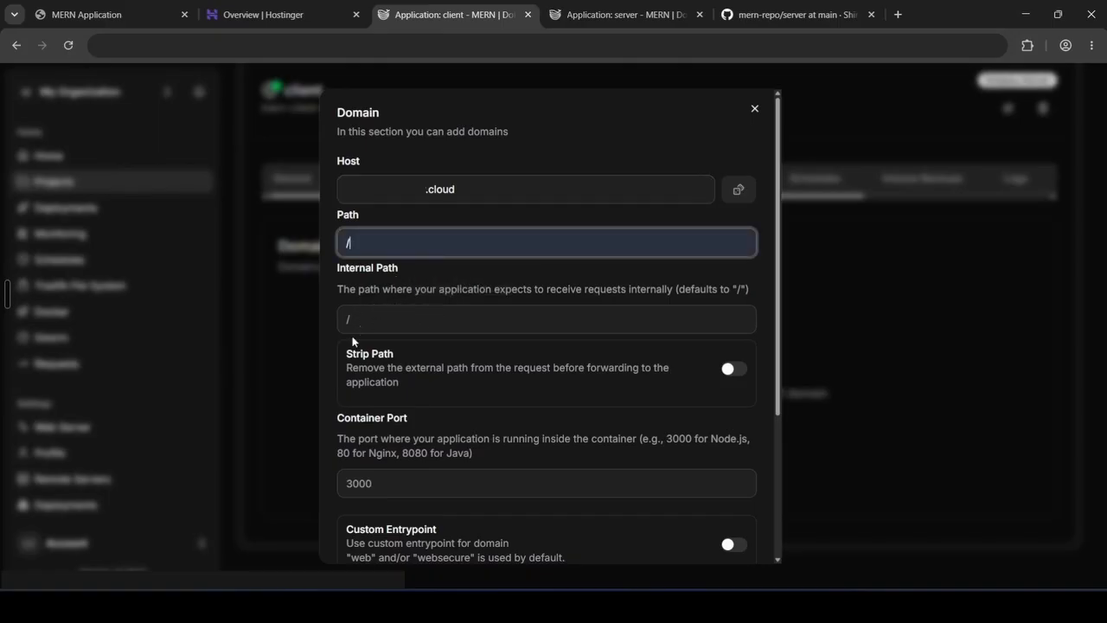
scroll(345, 372, "down", 3)
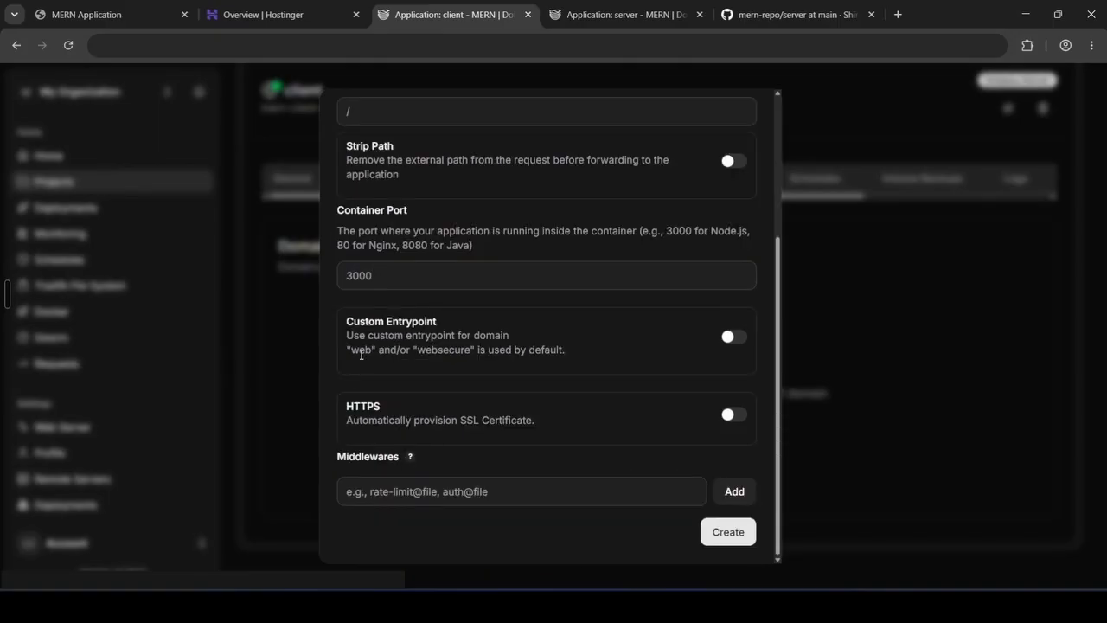
left_click(411, 279)
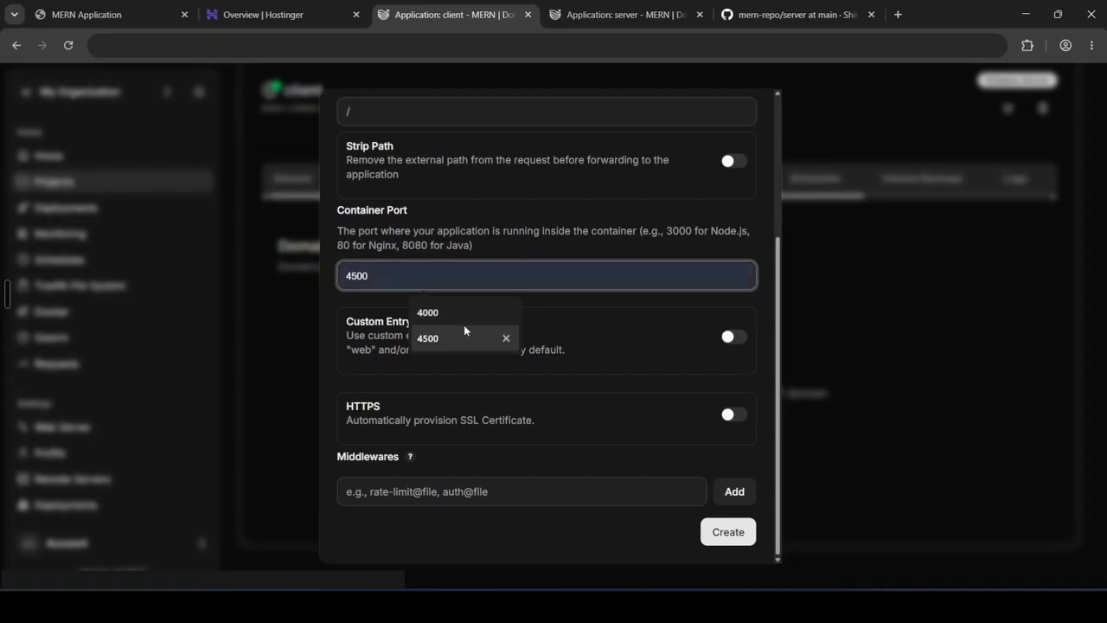
left_click(434, 319)
left_click(733, 415)
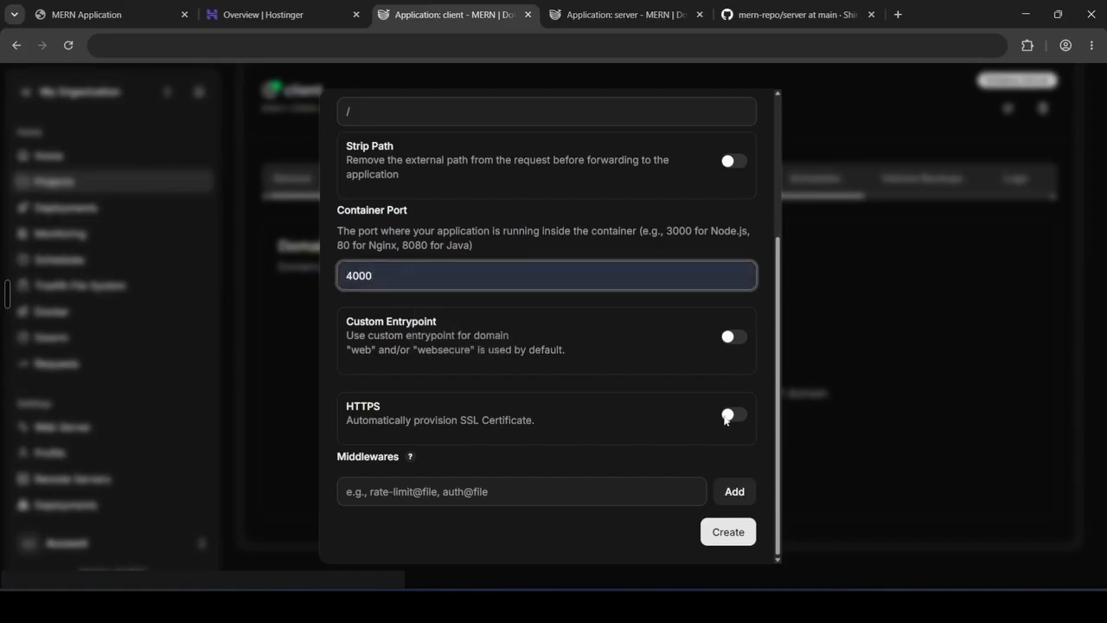
left_click(489, 479)
left_click(363, 536)
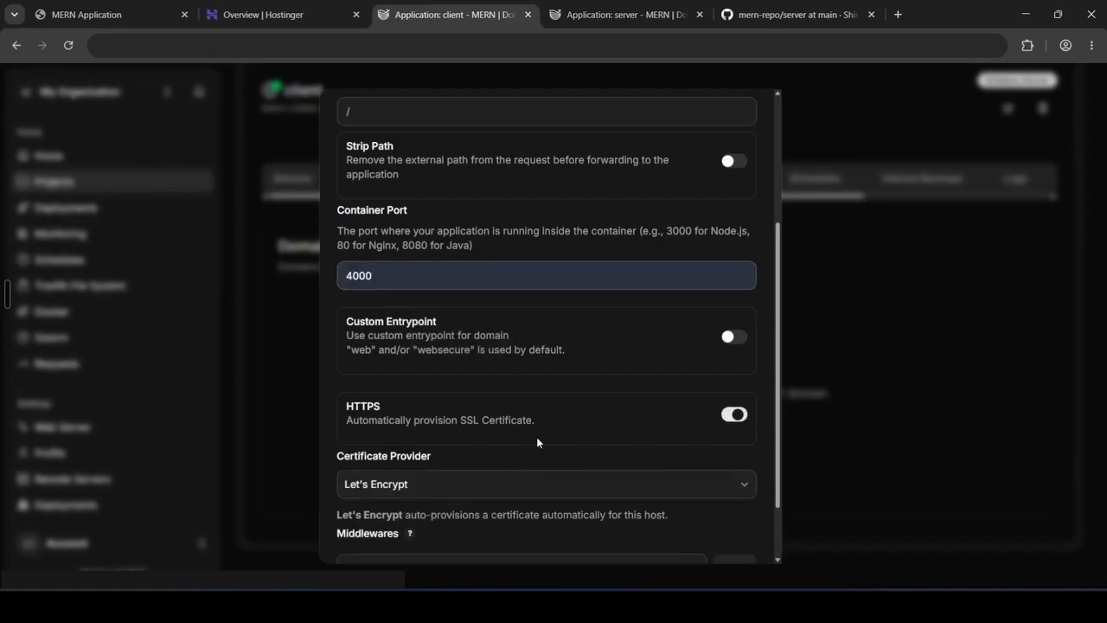
scroll(536, 437, "down", 1)
left_click(725, 537)
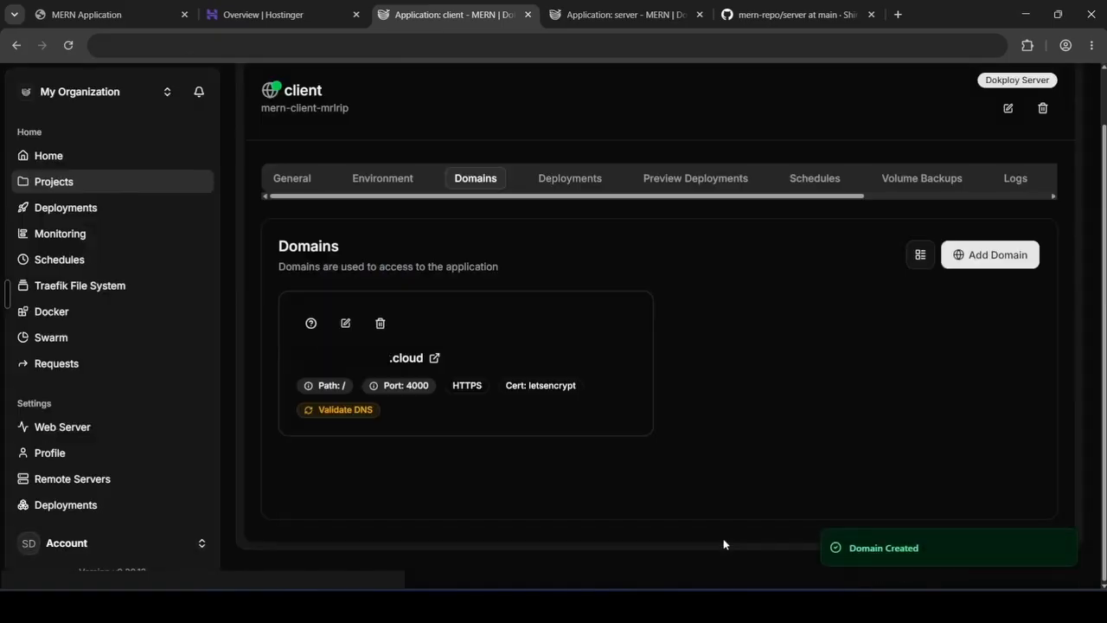
left_click(350, 412)
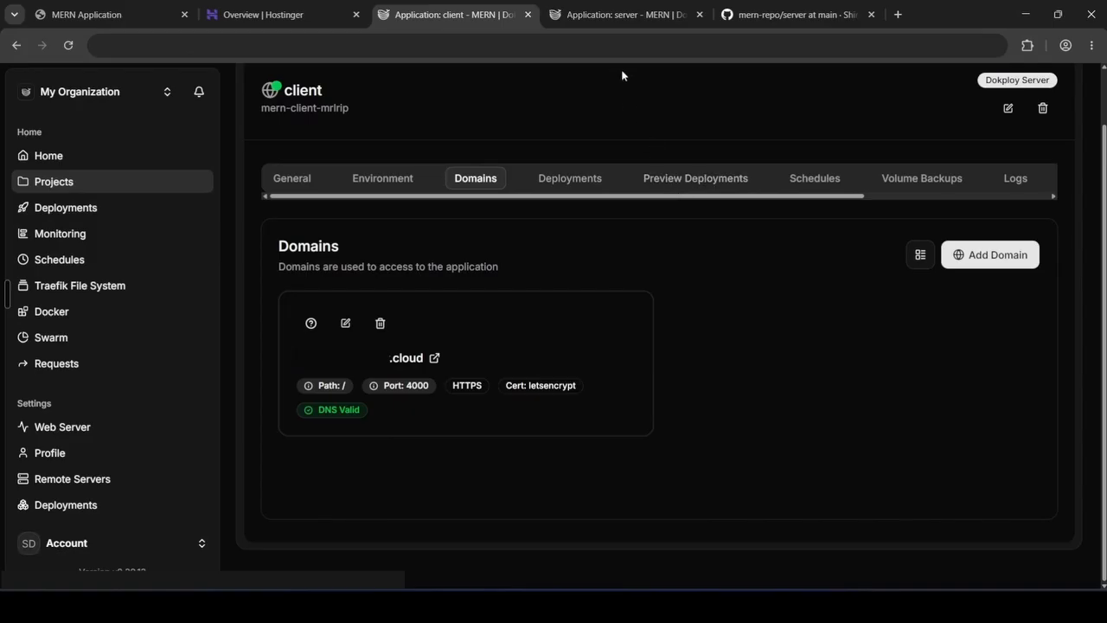
Start a new domain for the server application with the .cloud host, path / and container port 4500.
left_click(606, 16)
left_click(616, 422)
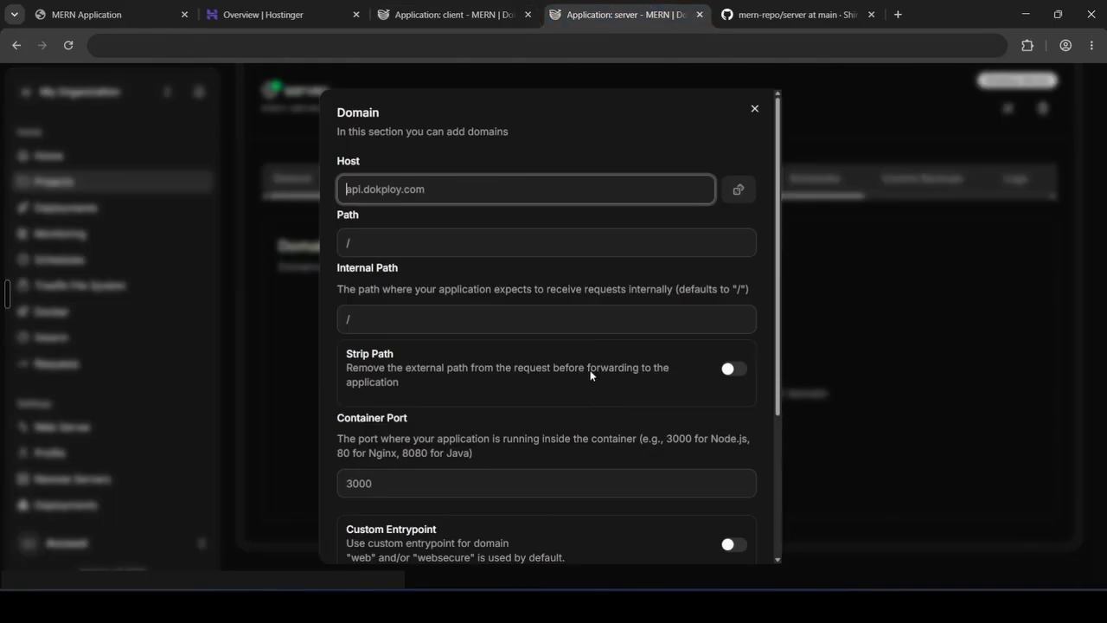
key("ctrl+v")
left_click(485, 236)
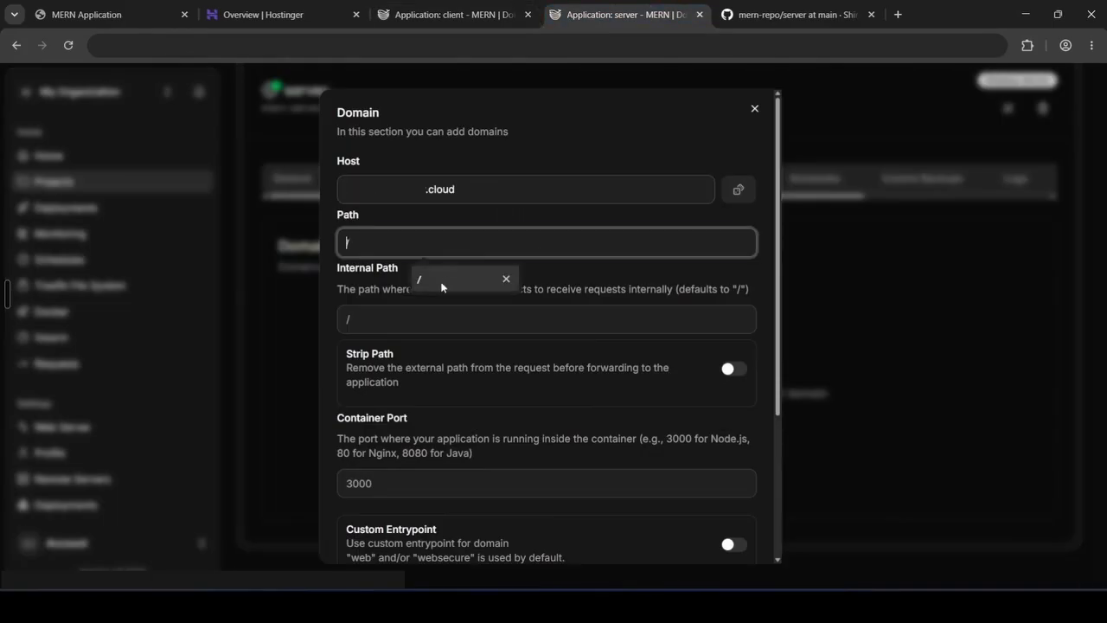
left_click(422, 485)
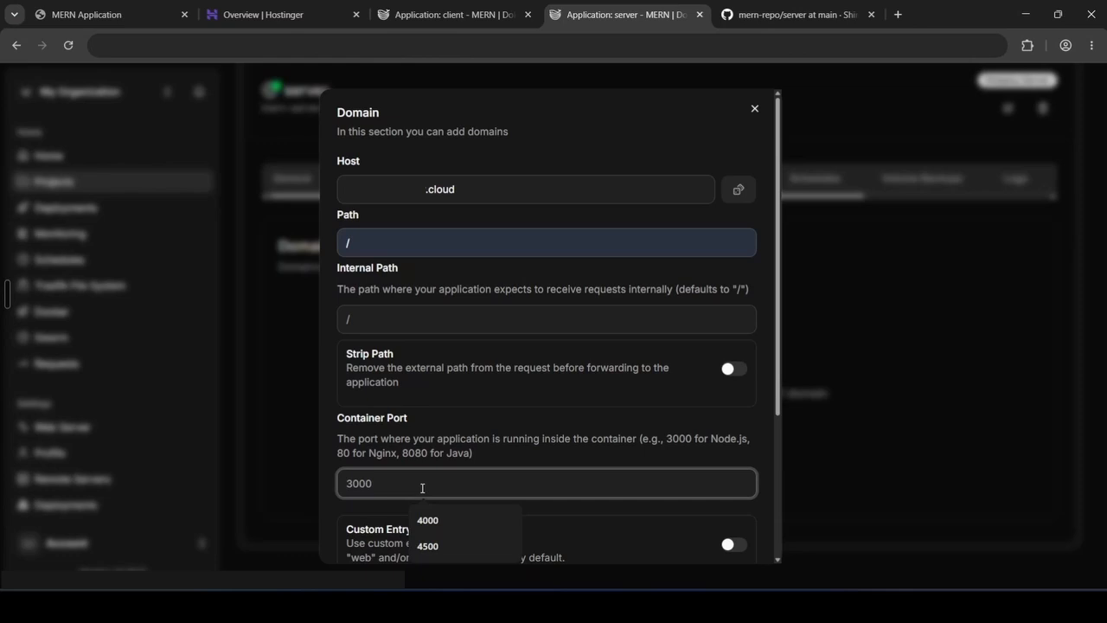
left_click(428, 542)
Enable HTTPS for the server's domain with Let's Encrypt as the certificate provider.
scroll(605, 493, "down", 2)
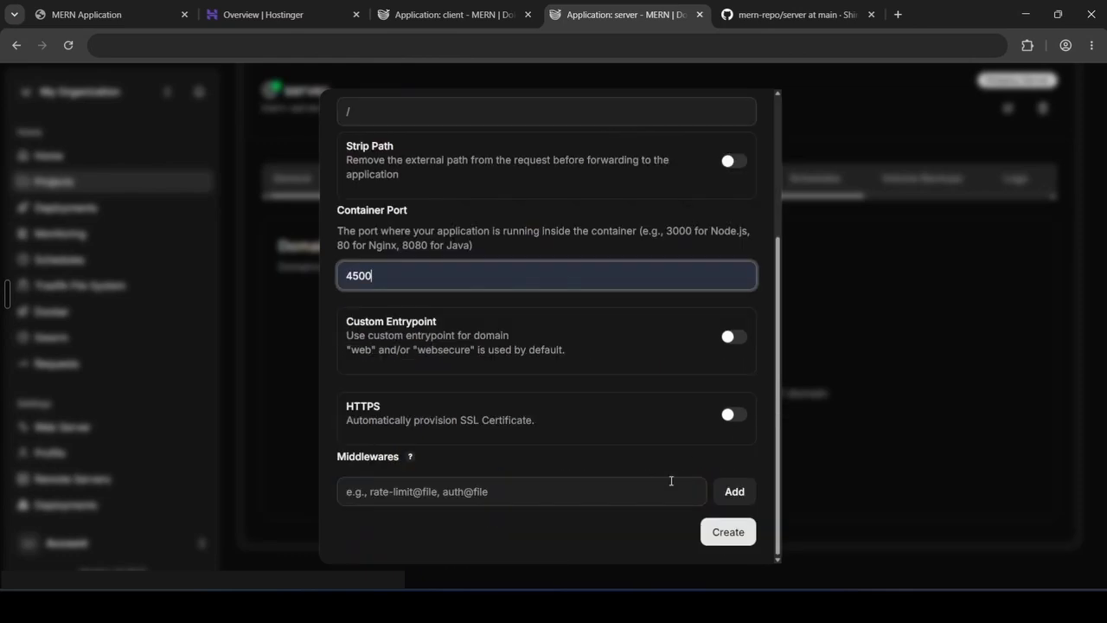
left_click(729, 419)
left_click(478, 486)
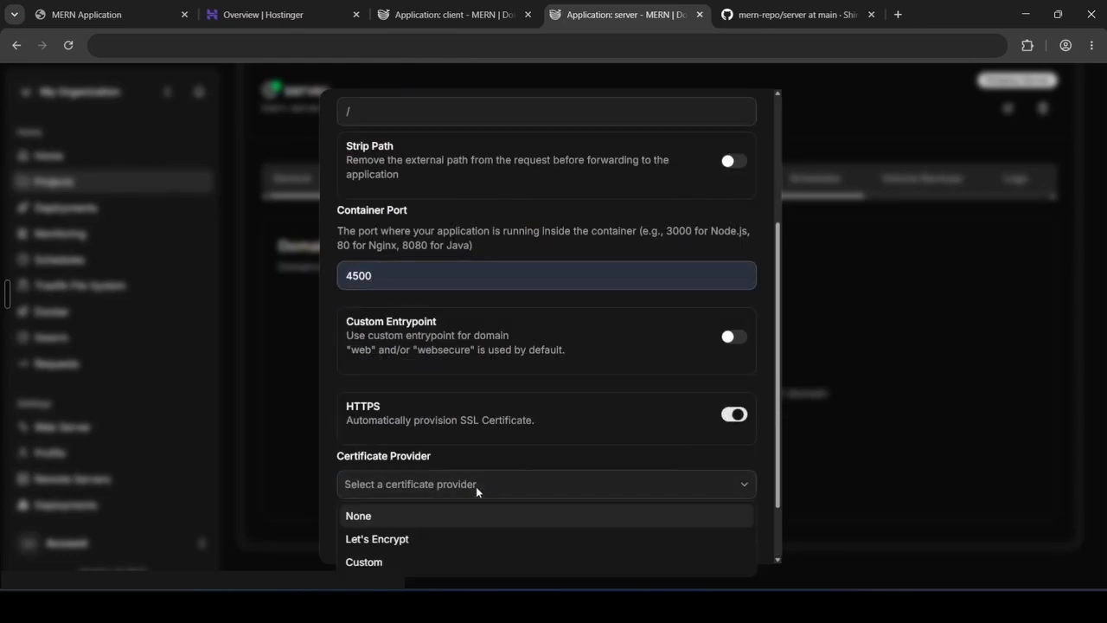
left_click(412, 540)
Prefix the server's host with the subdomain "server.", create the domain and validate its DNS.
scroll(440, 442, "up", 2)
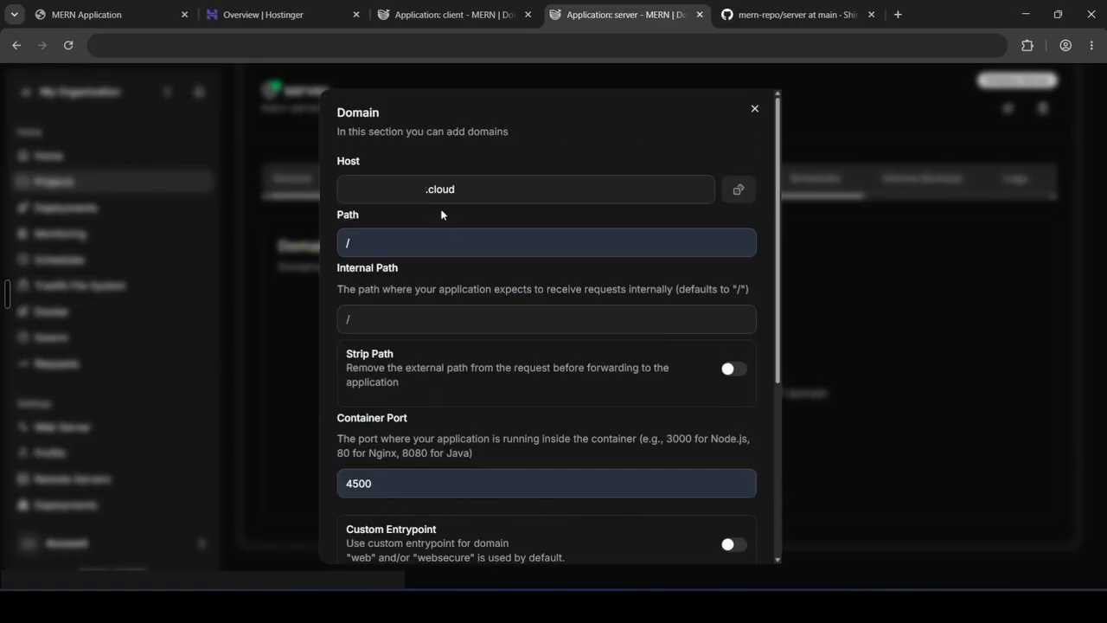
left_click(347, 192)
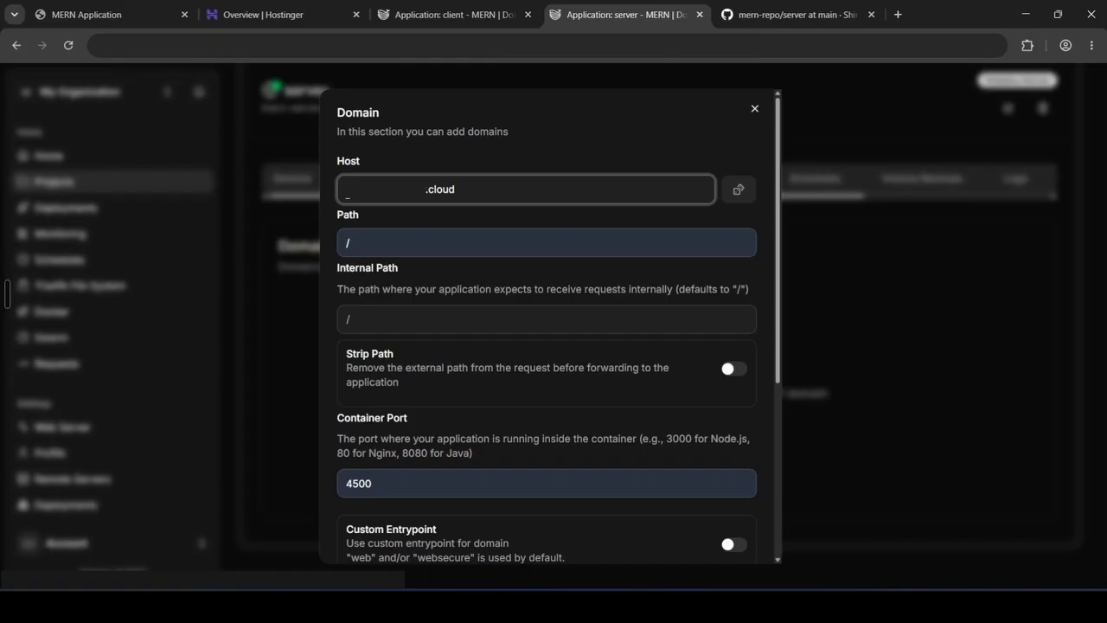
type("server.")
scroll(328, 271, "down", 3)
left_click(727, 531)
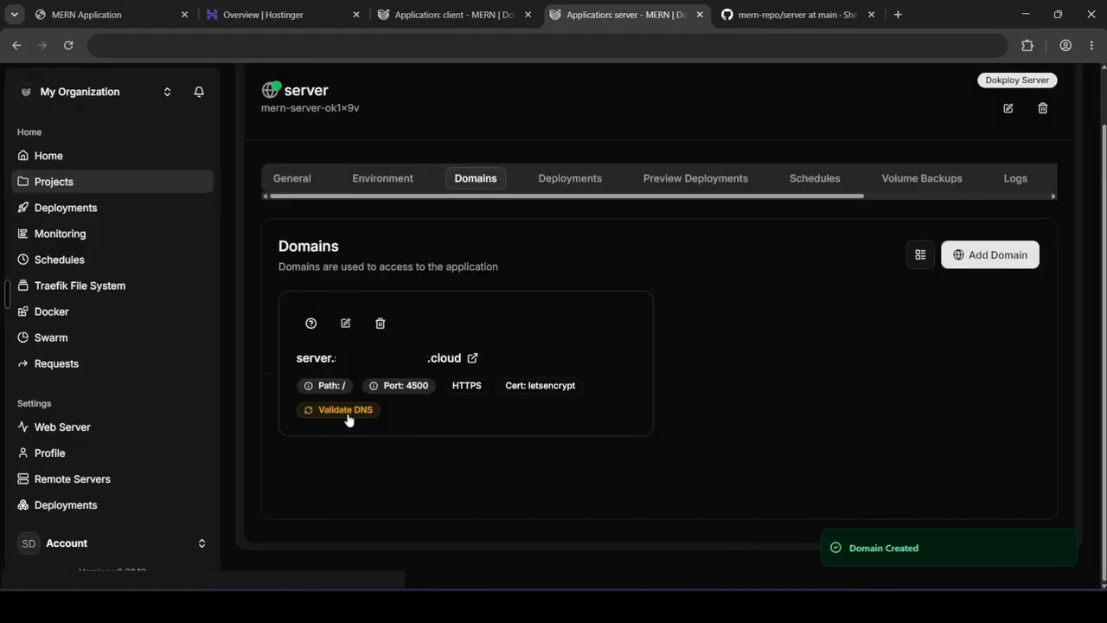
left_click(346, 412)
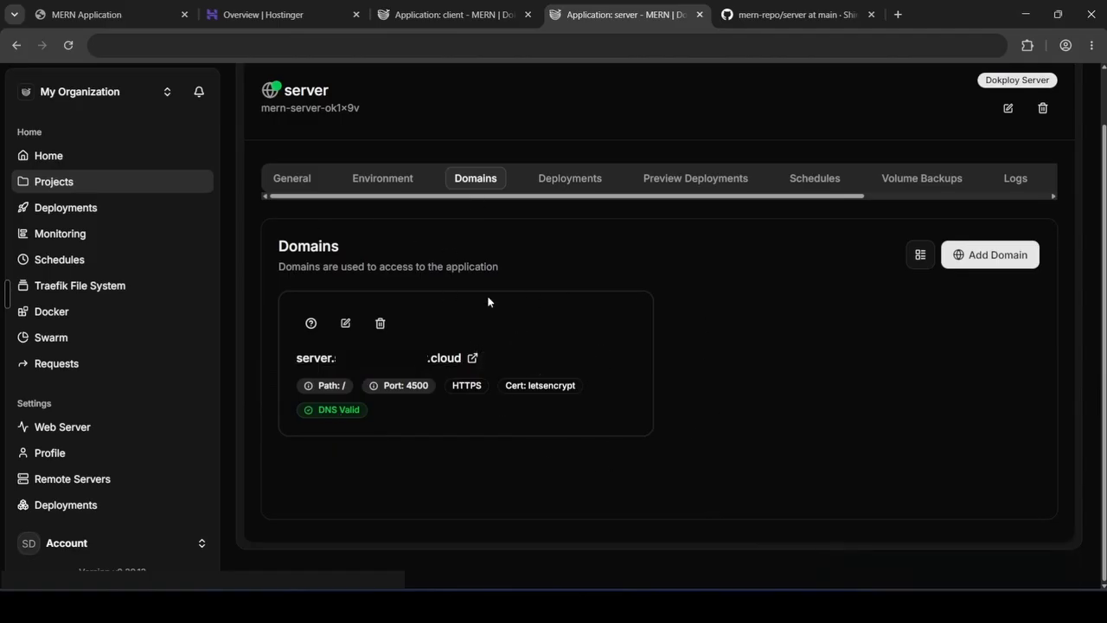
Open the server application's new domain in the browser and check the response text on its page.
left_click(424, 358)
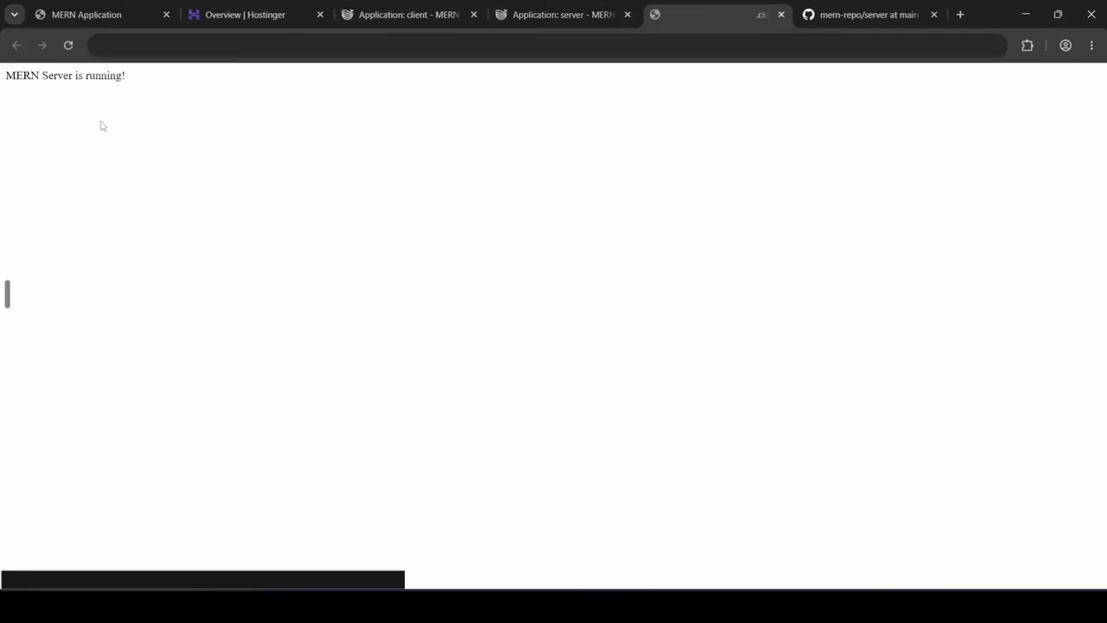
left_click_drag(128, 76, 4, 82)
left_click(28, 99)
Open the client application's domain from Dokploy, request the backend status and check the backend response and database connections.
left_click(413, 14)
left_click(383, 364)
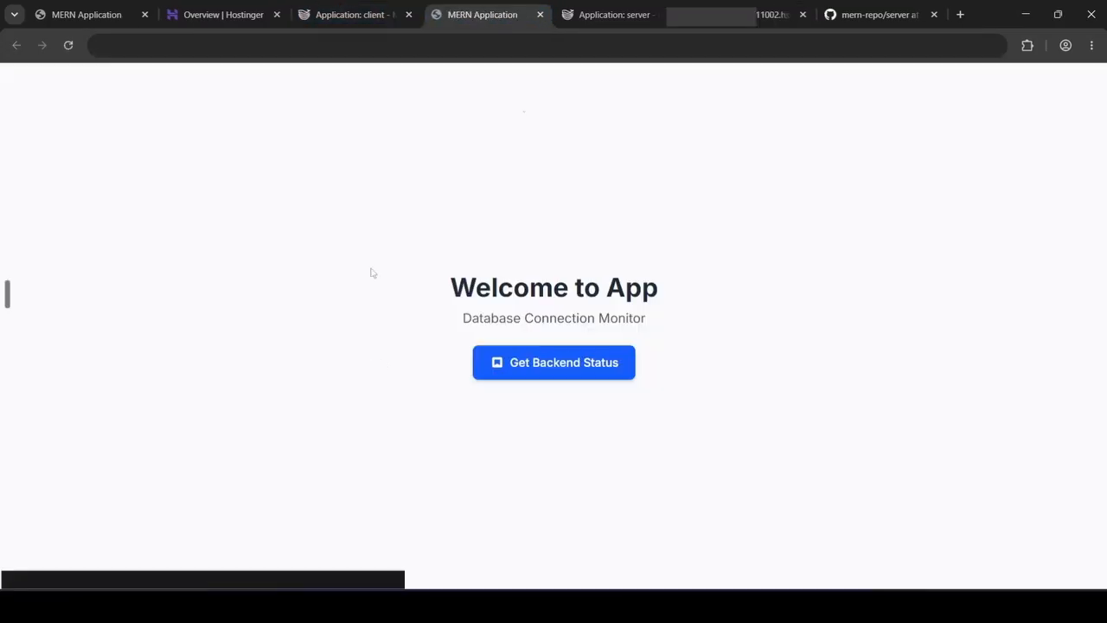
left_click(576, 381)
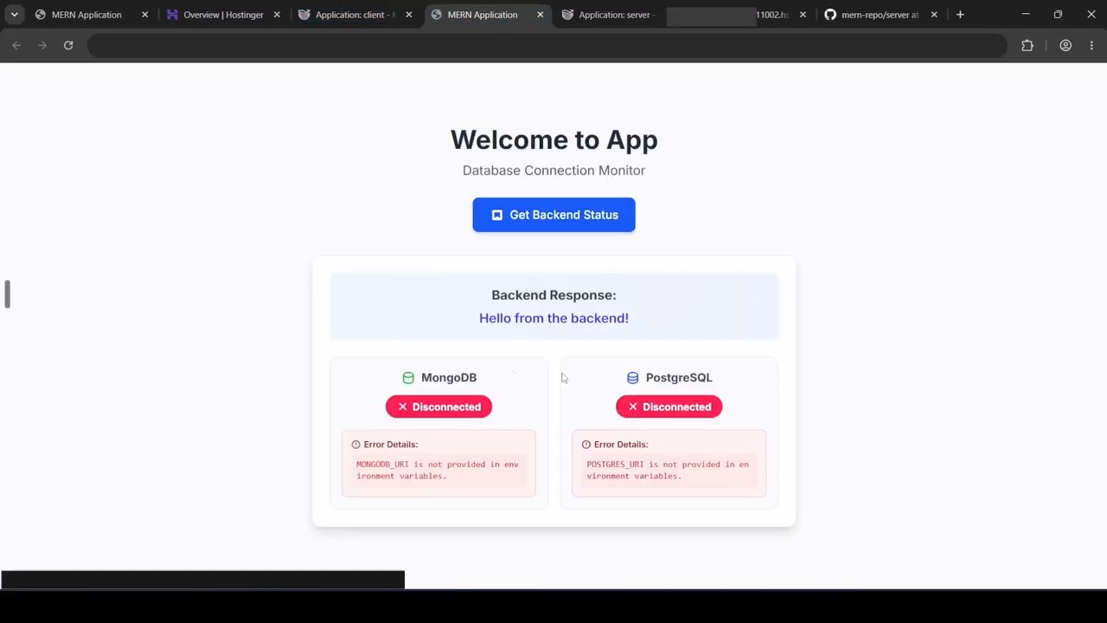
left_click_drag(481, 324, 672, 331)
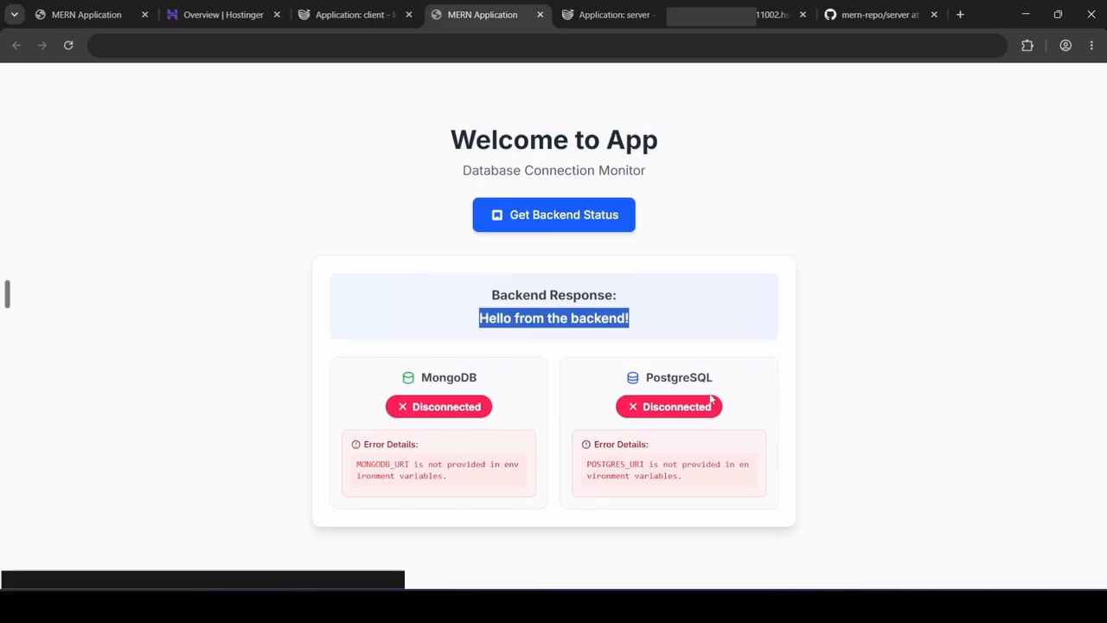
Return to the MERN project's production environment in Dokploy and open the form for creating a database service.
left_click(355, 15)
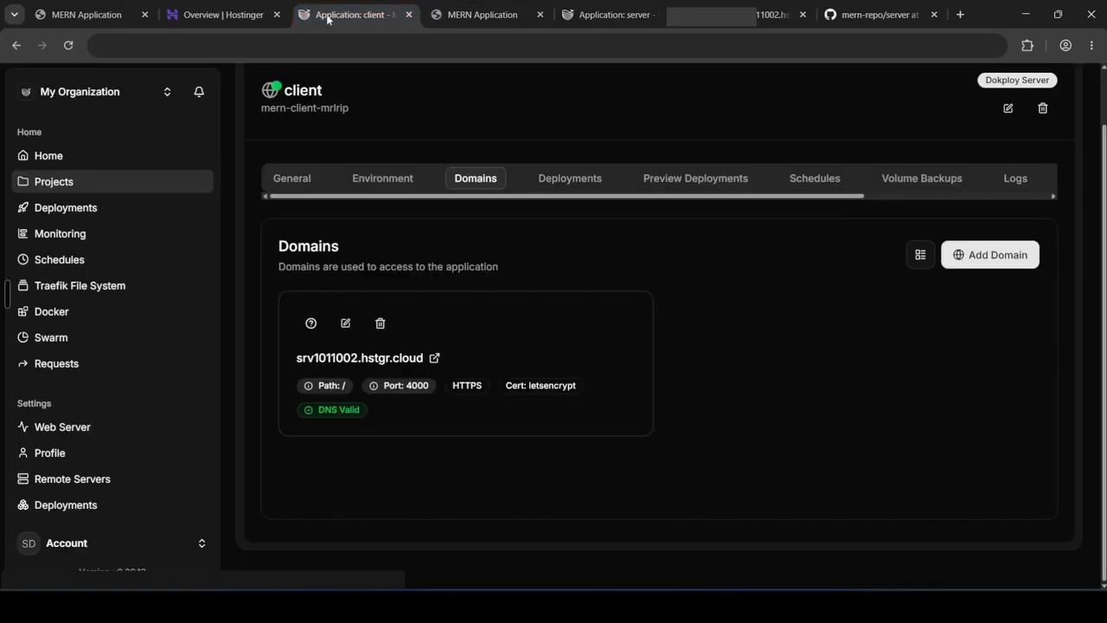
left_click(173, 183)
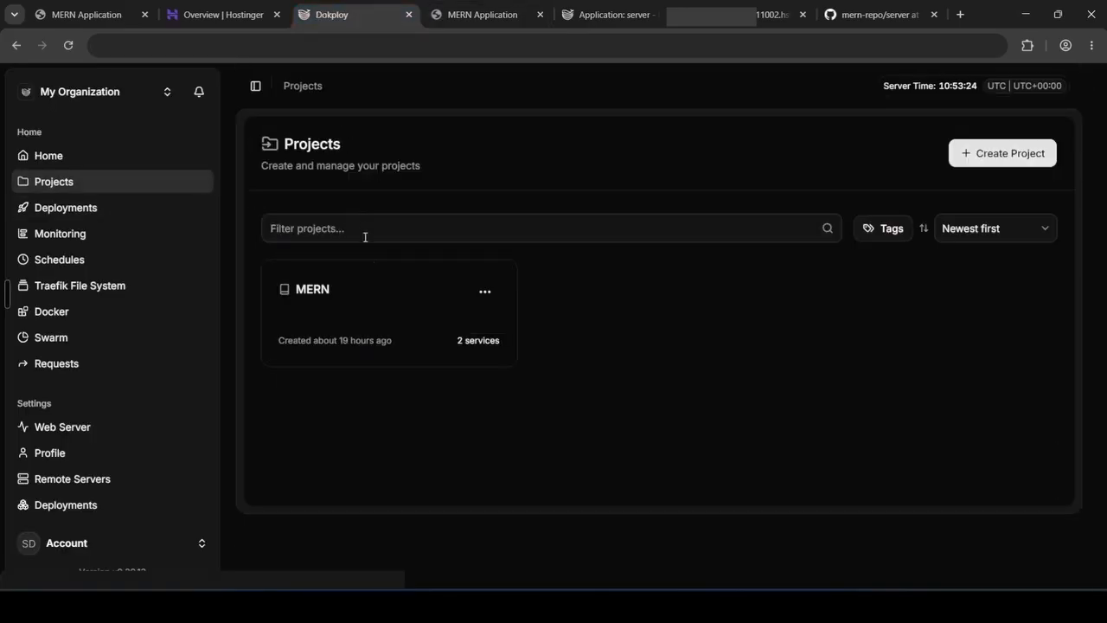
left_click(378, 289)
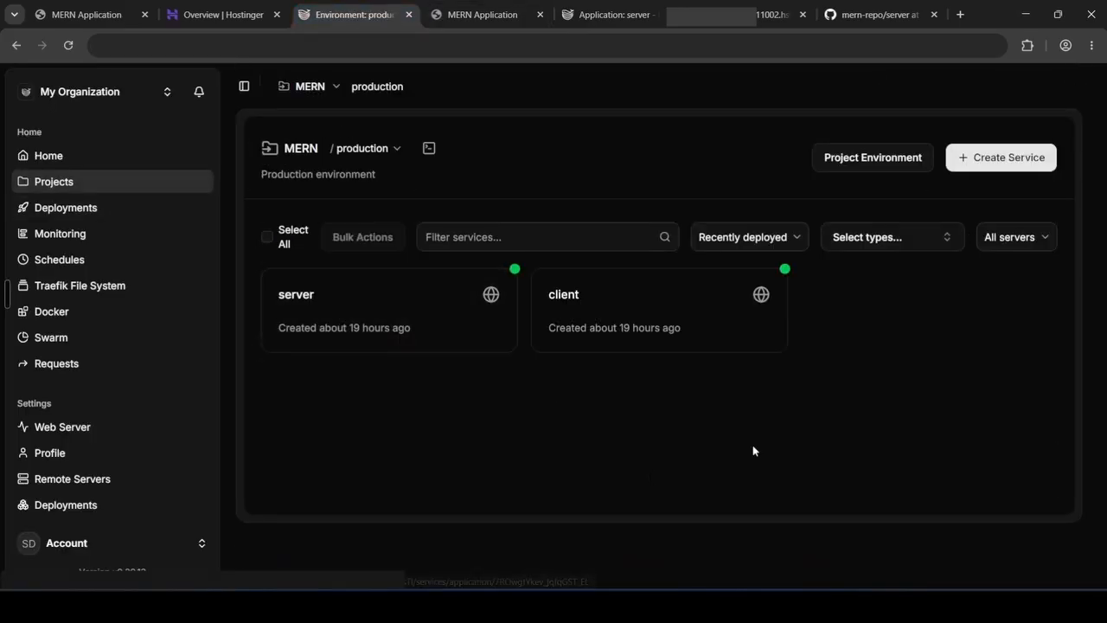
left_click(997, 168)
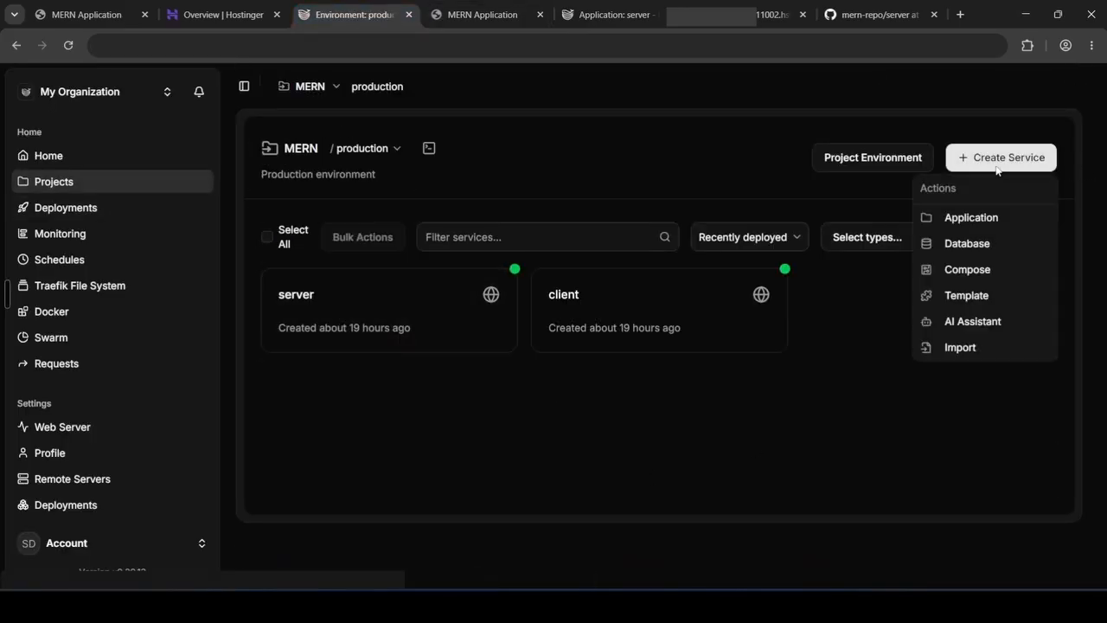
left_click(1001, 245)
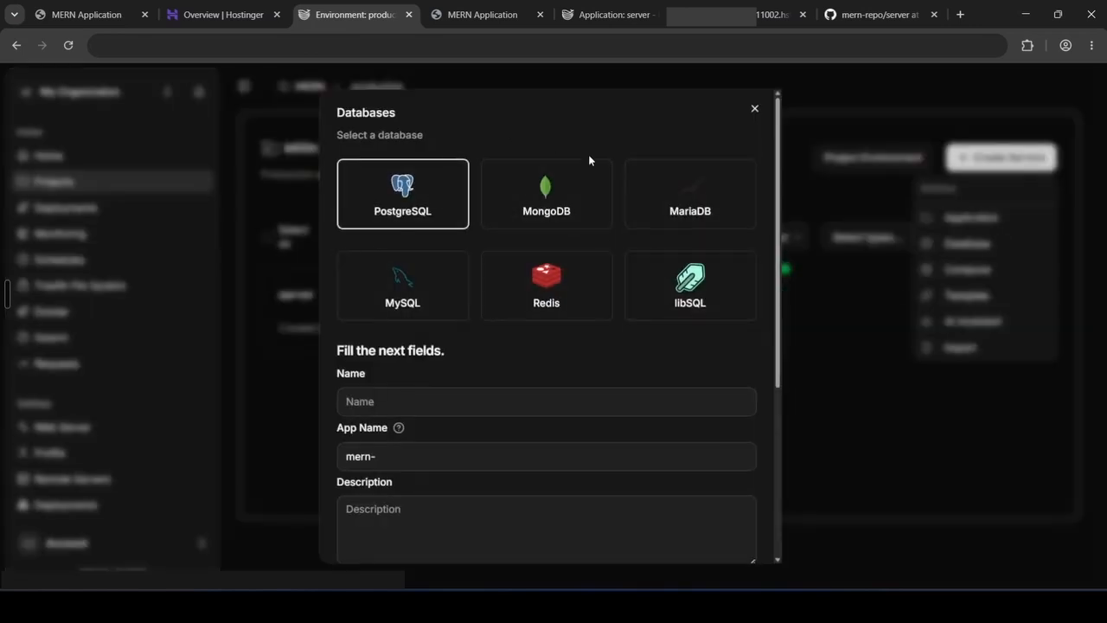